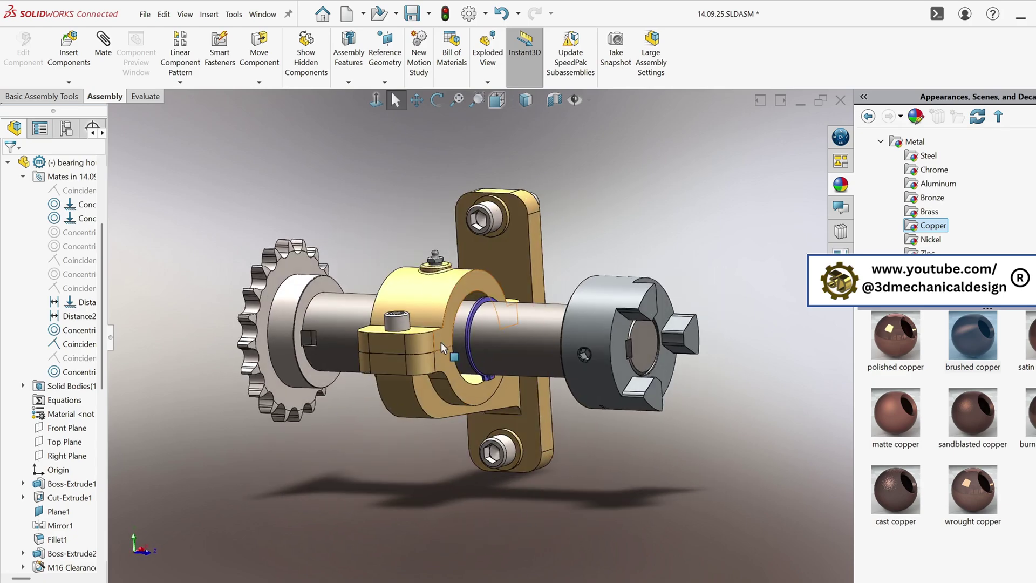
Step: Unsuppress the bearing housing cap's Coincident8 mate to close the cap onto the lower housing
drag(442, 342, 441, 298)
middle_drag(442, 298, 405, 399)
right_click(74, 195)
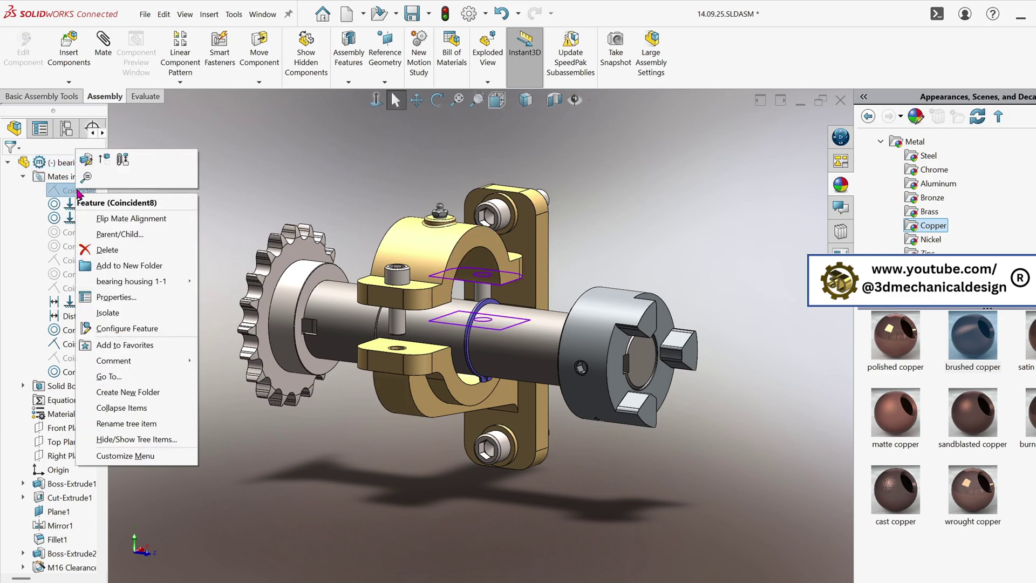
click(91, 160)
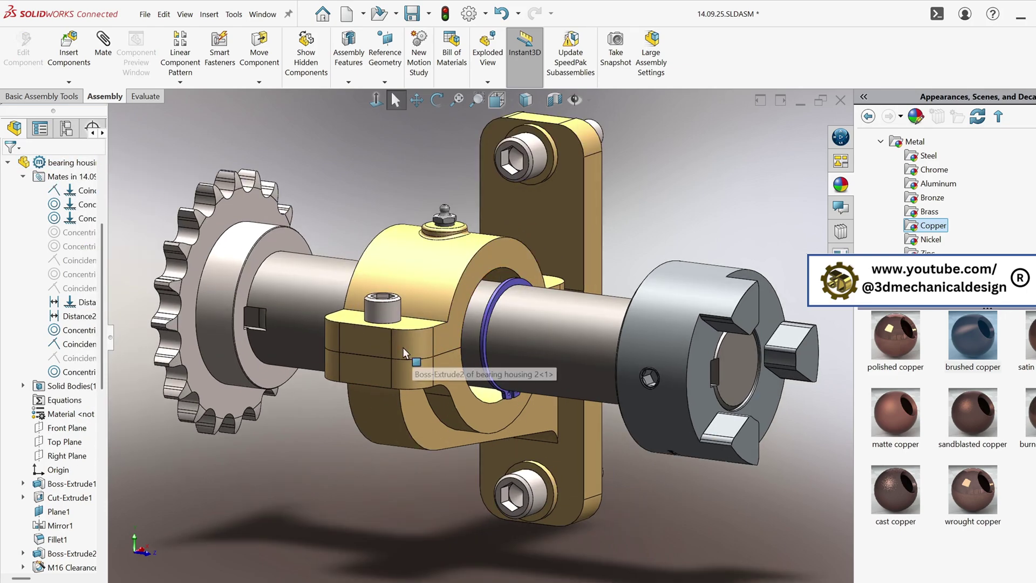
Step: Create a zonal section view of the assembly through the Right Plane with 0 mm offset
middle_drag(403, 347, 451, 348)
click(430, 284)
scroll(468, 216, up, 2)
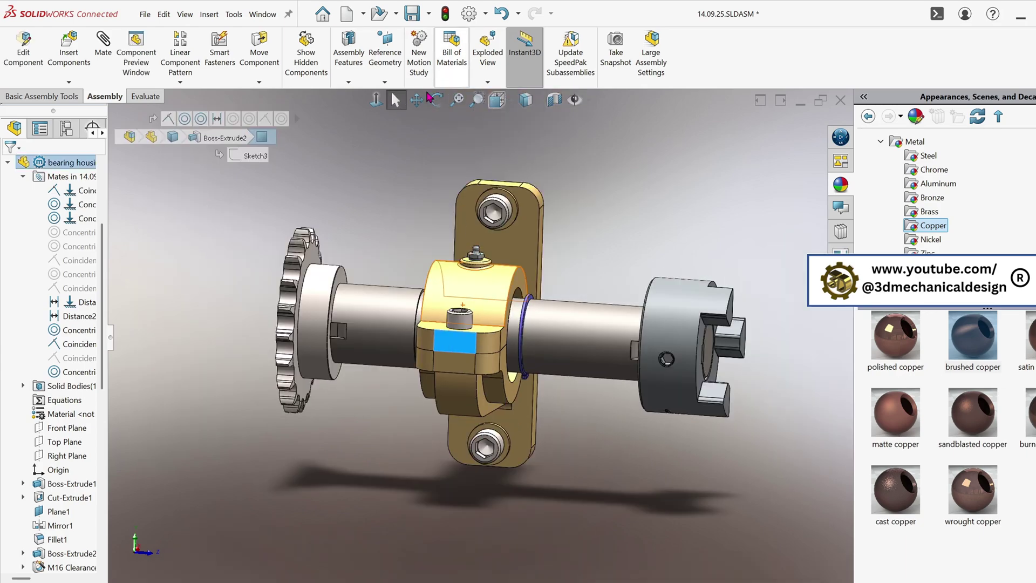
click(560, 105)
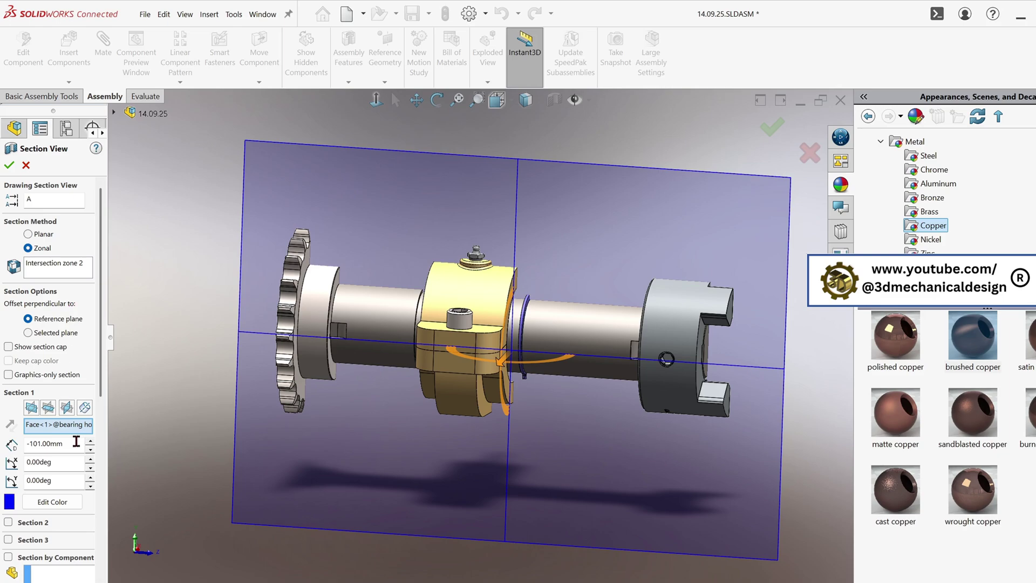
click(68, 409)
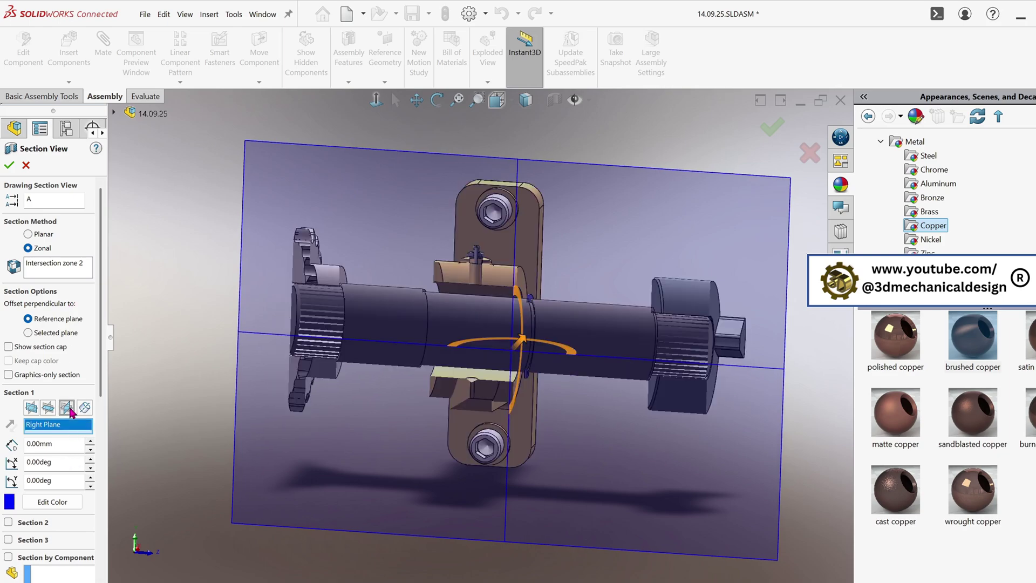
click(10, 166)
Step: Insert a new part into the assembly and float it so it is no longer fixed
middle_drag(530, 332, 485, 483)
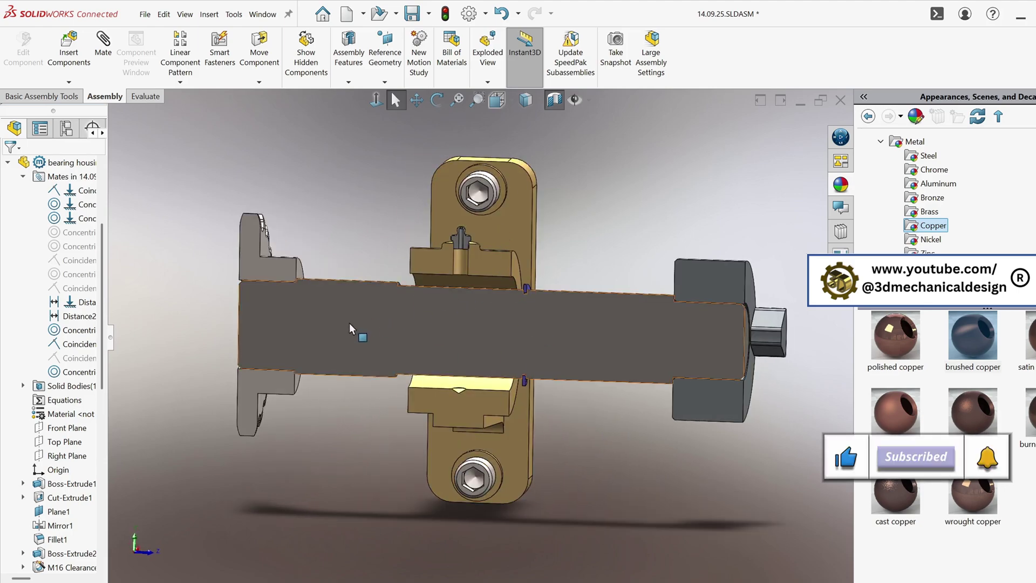
mouse_move(315, 334)
middle_down()
mouse_move(305, 366)
mouse_move(316, 341)
middle_up()
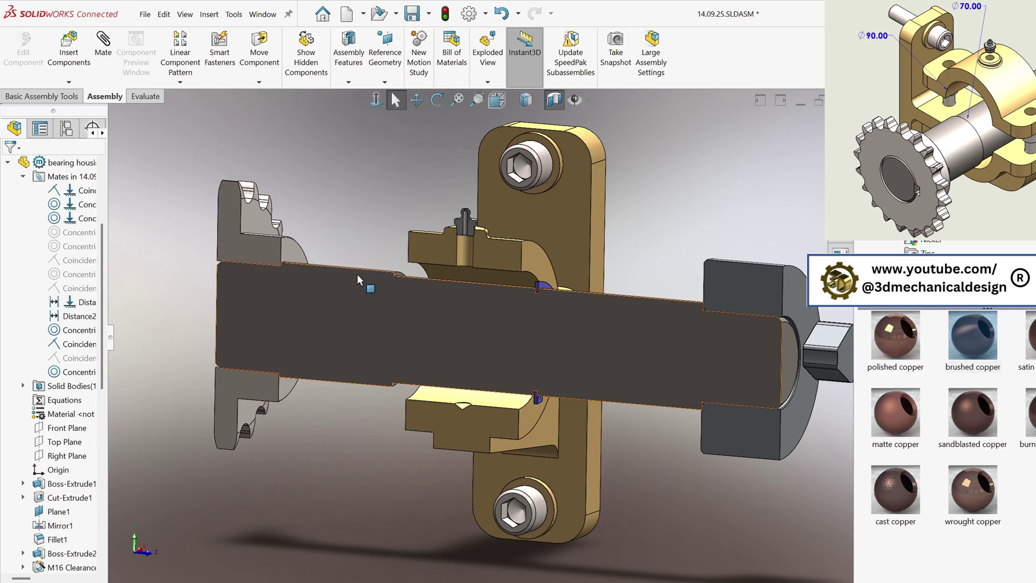
middle_drag(358, 274, 371, 275)
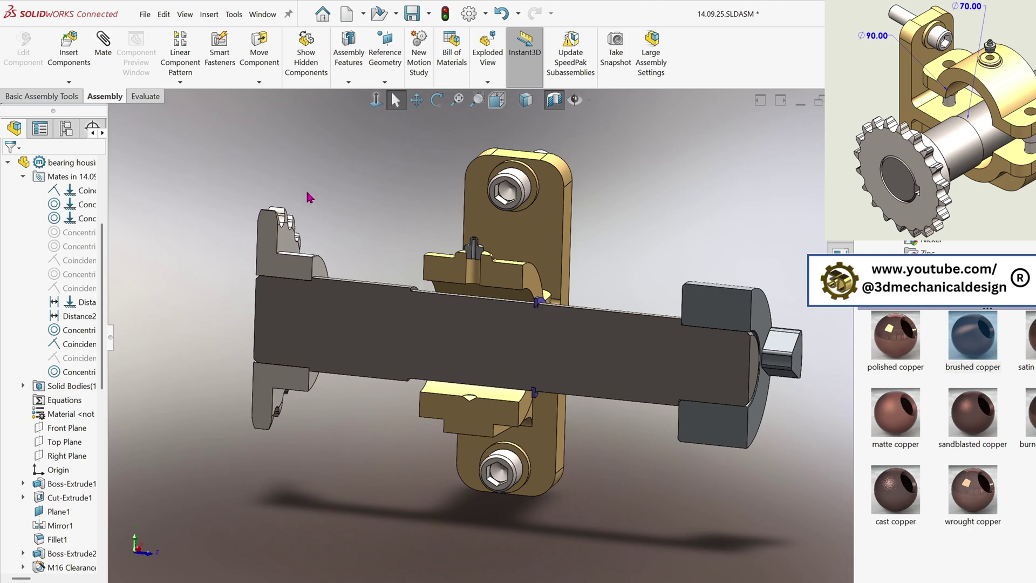
key(s)
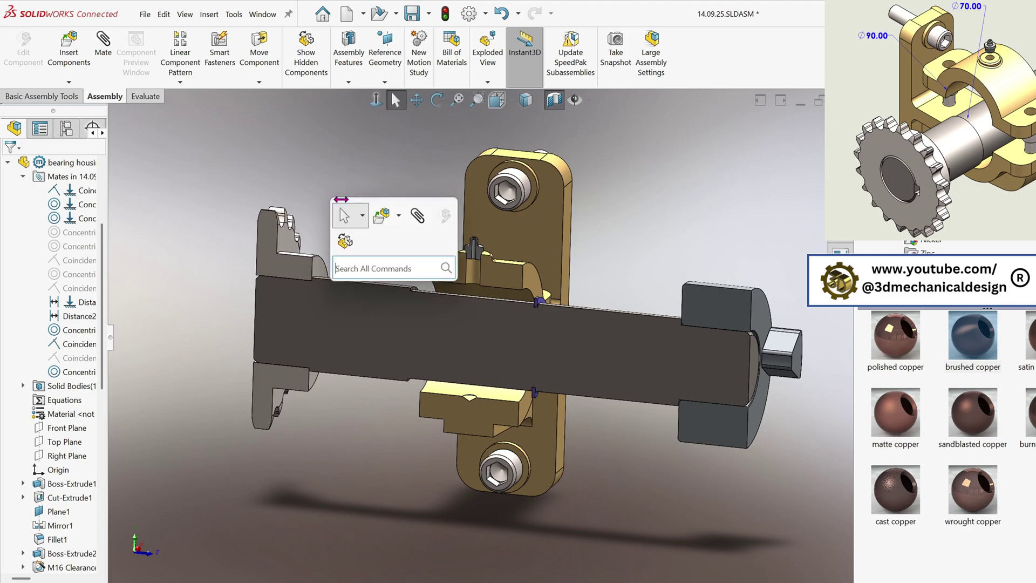
click(400, 216)
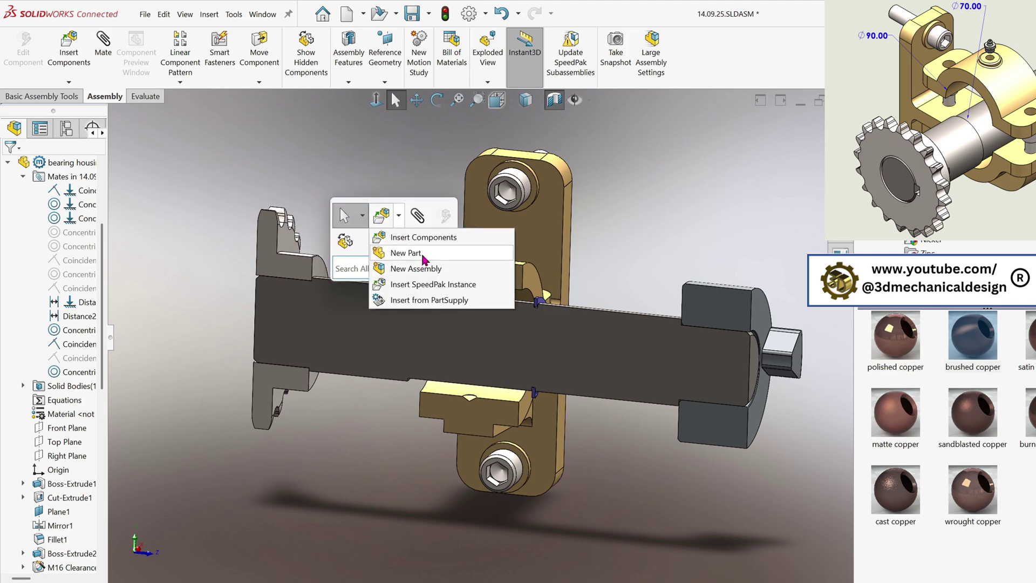
click(423, 256)
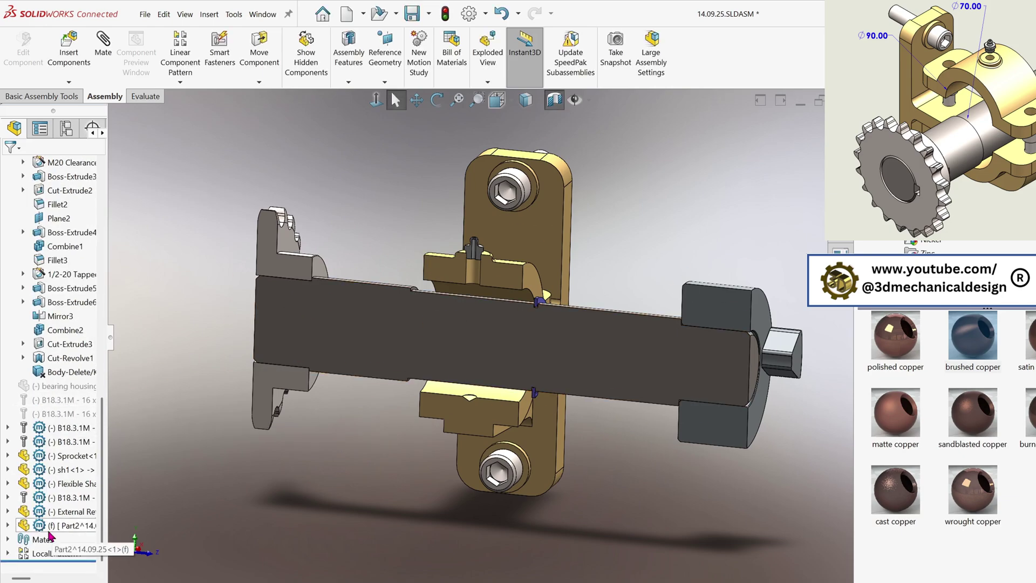
click(27, 529)
right_click(54, 534)
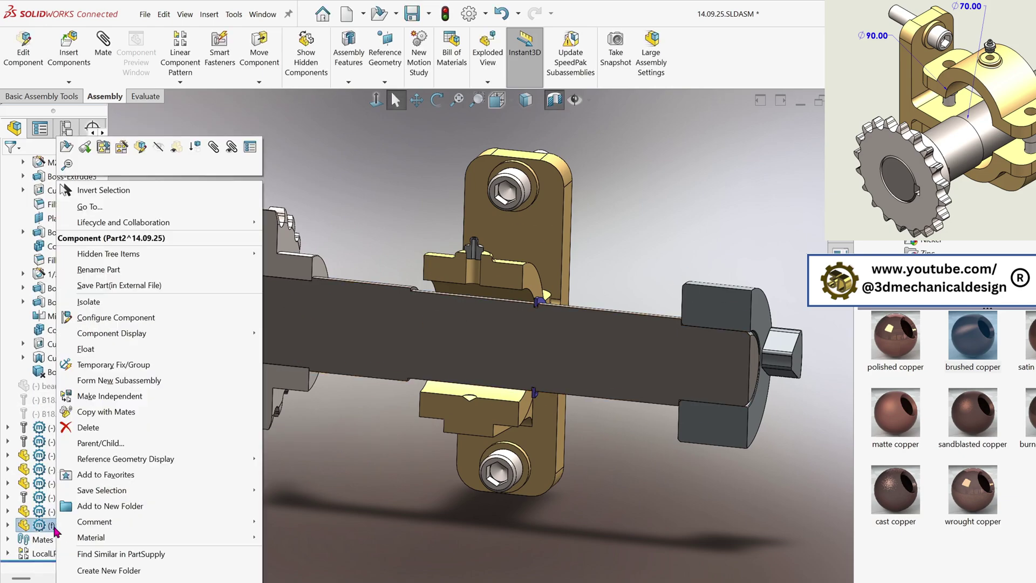
click(95, 353)
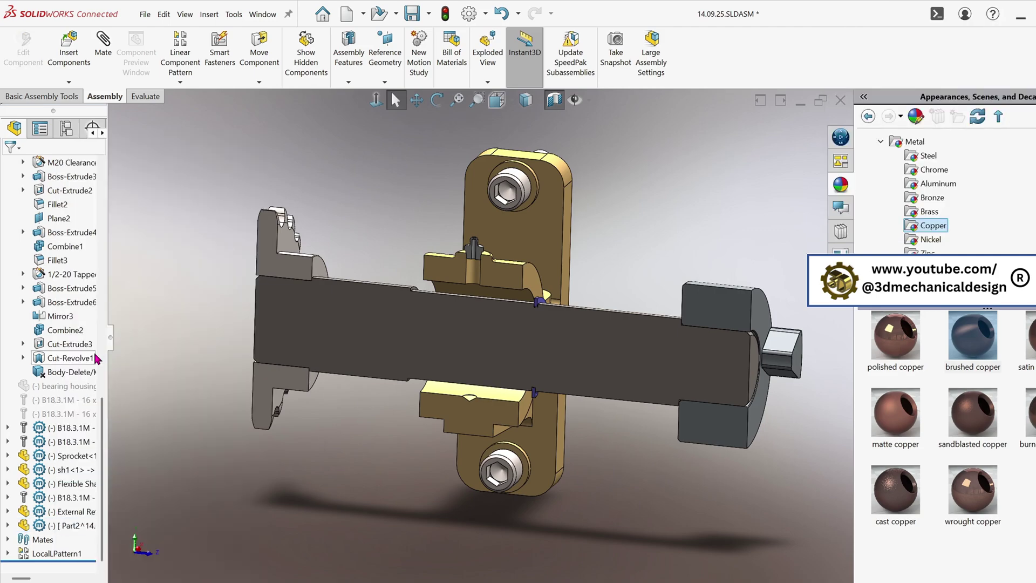
Step: Mate the new part's origin coincident with the assembly origin
click(9, 526)
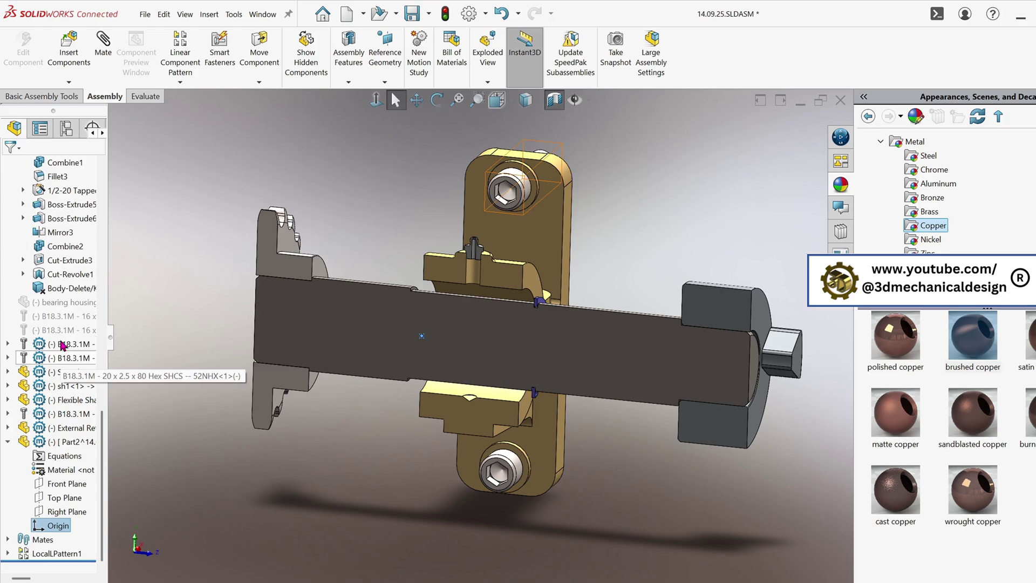
scroll(70, 432, up, 10)
click(46, 232)
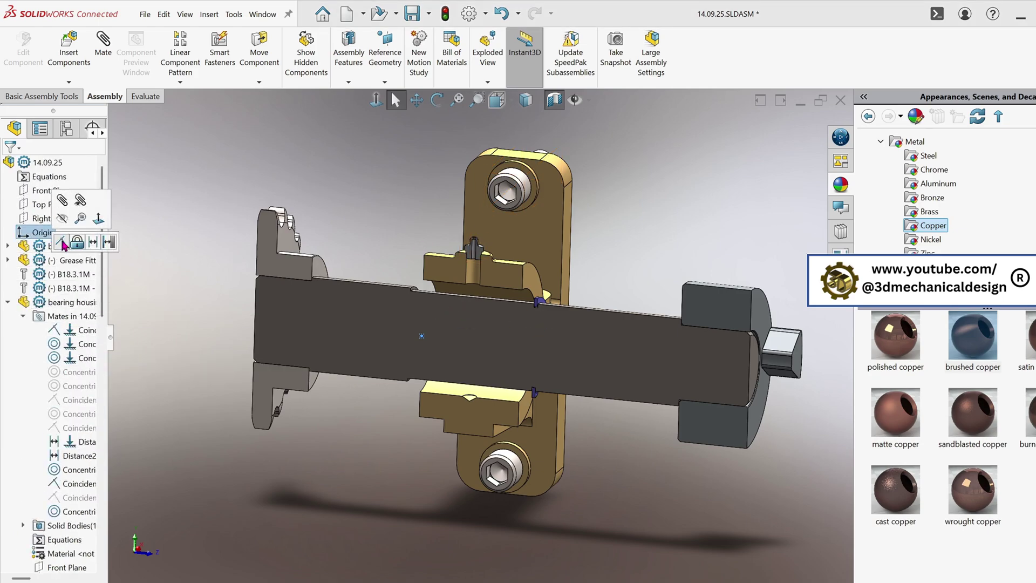
key(Escape)
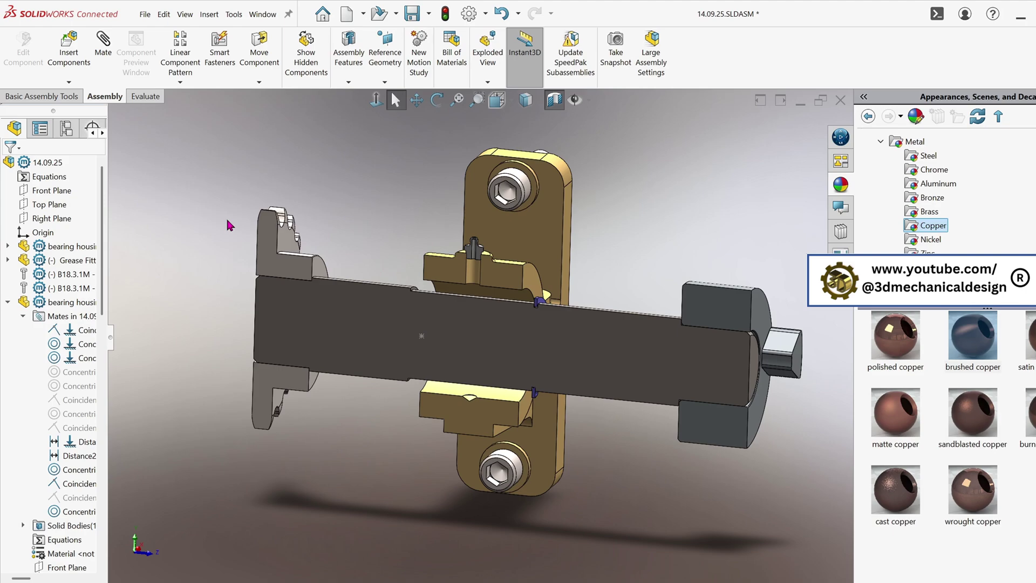
Step: Collapse the bearing housing and new part entries, and open the new part for editing within the assembly
click(8, 304)
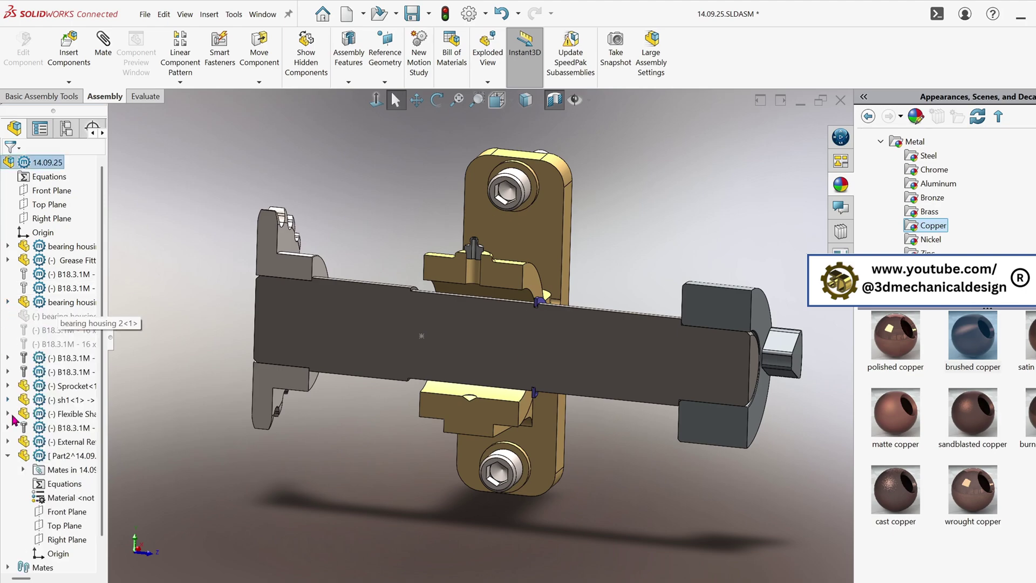
click(9, 457)
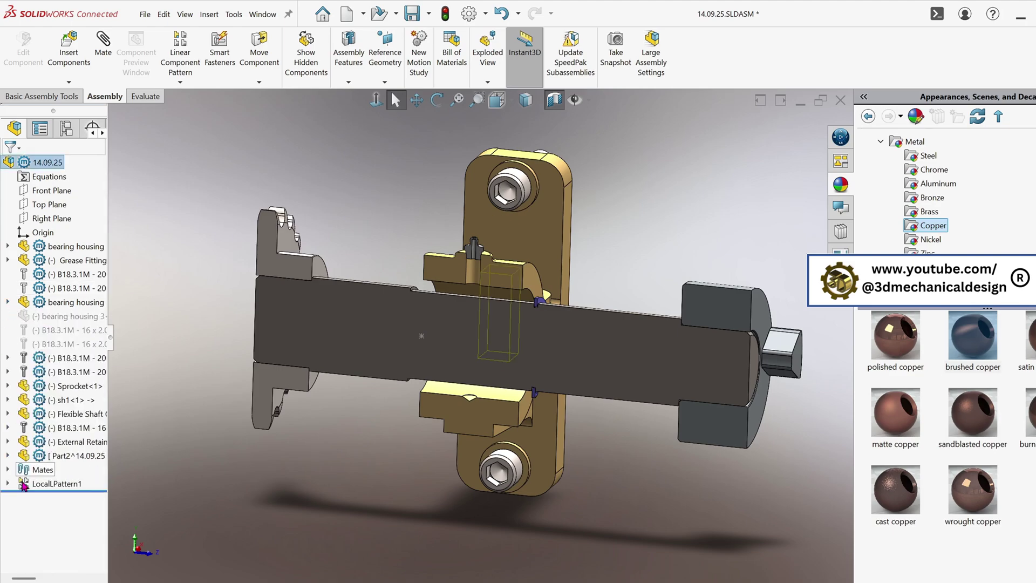
click(65, 458)
middle_drag(360, 393, 365, 346)
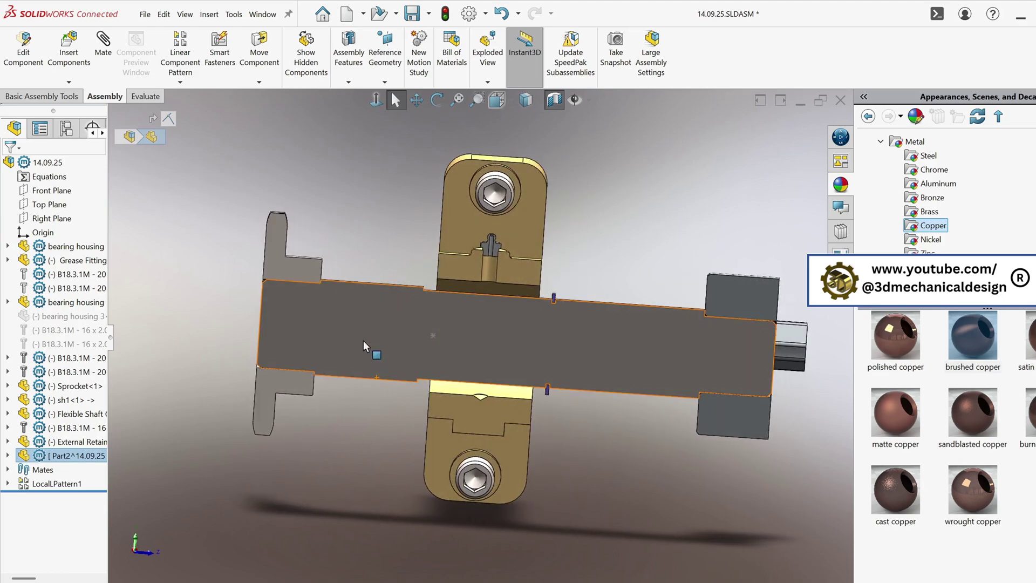
click(24, 59)
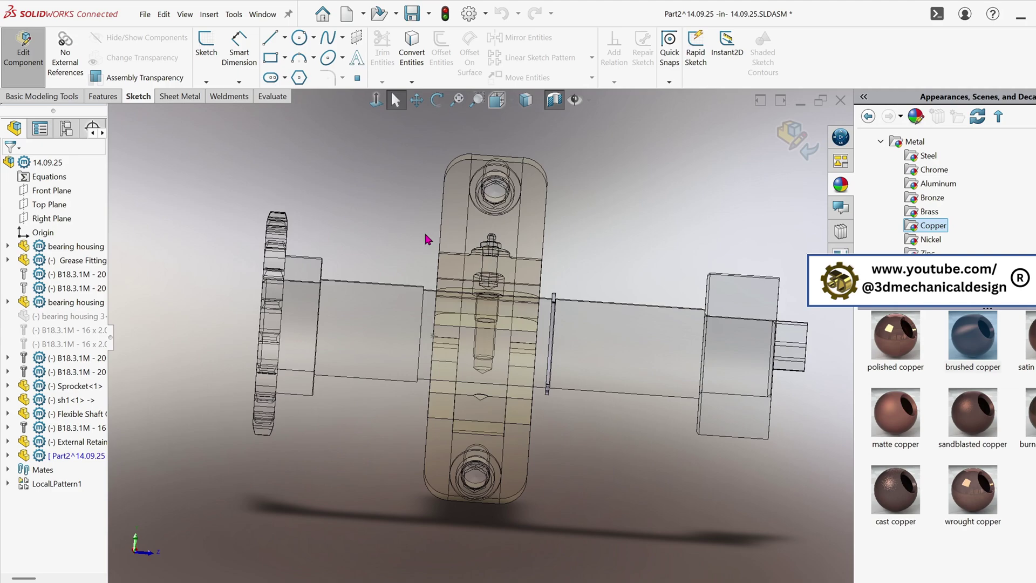
Step: Start a sketch on the assembly's Right Plane and view it face-on
click(45, 226)
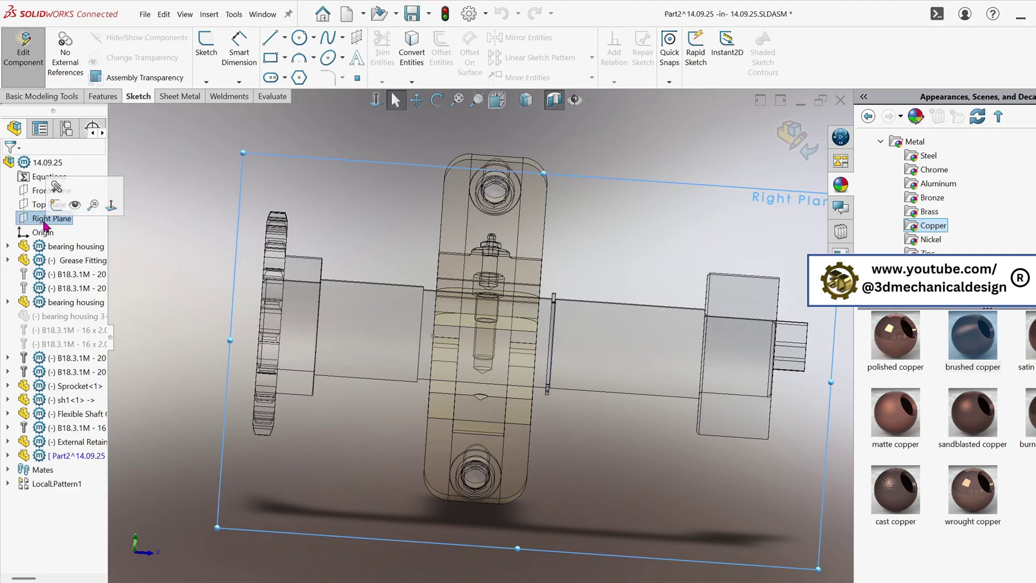
key(s)
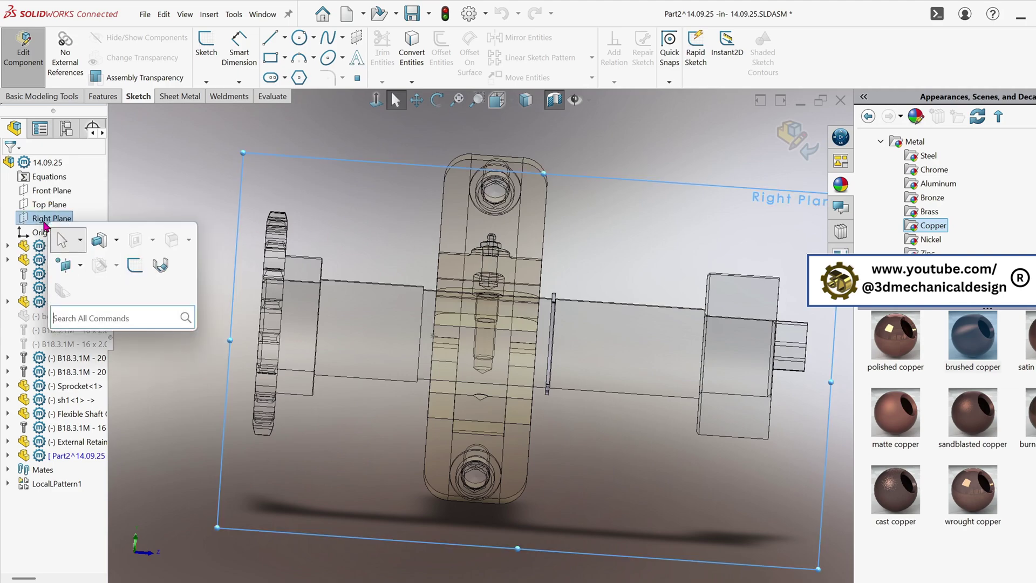
click(134, 267)
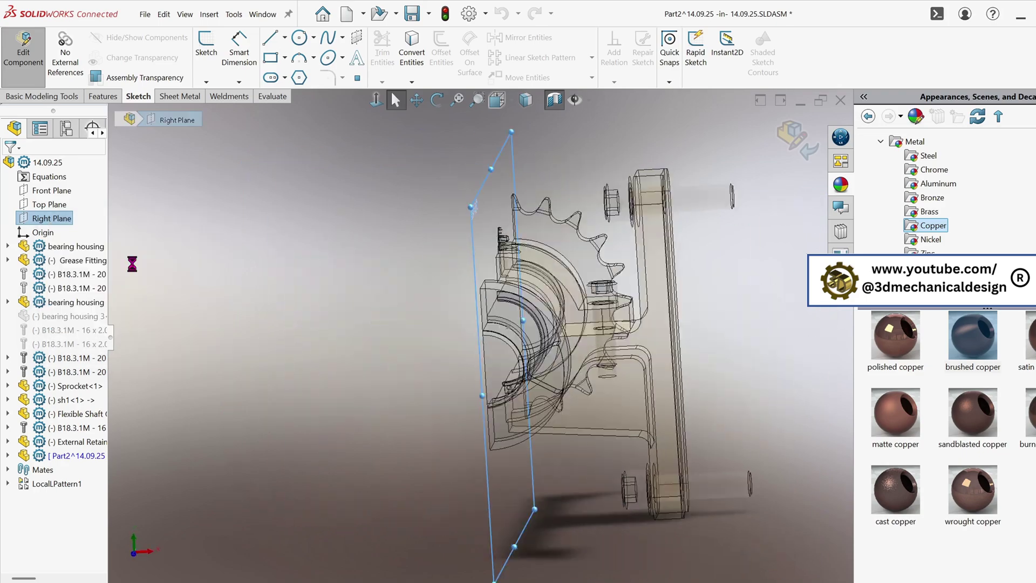
click(377, 102)
scroll(429, 289, down, 5)
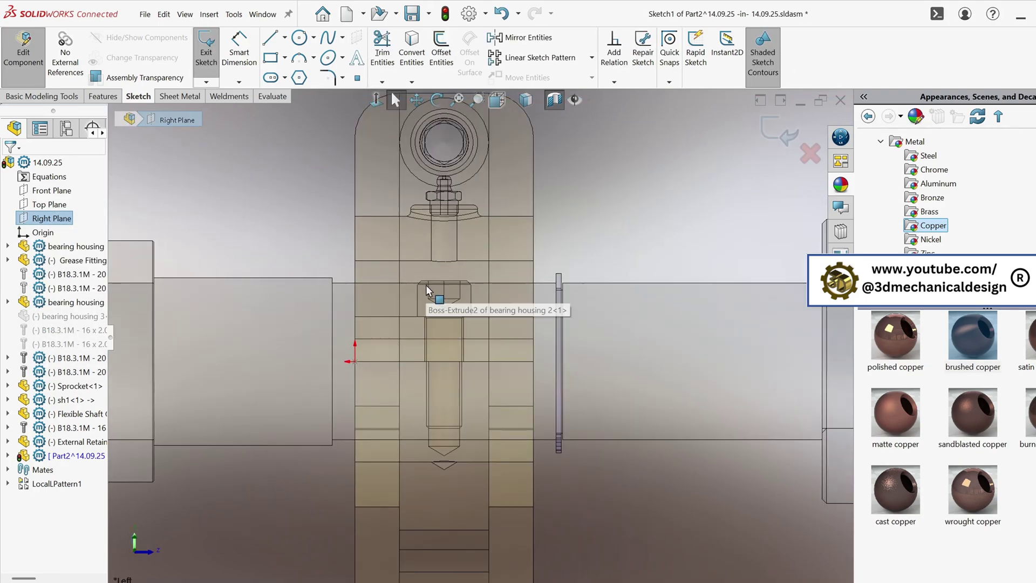
Step: Draw a horizontal centerline along the shaft axis from the retaining ring to the origin
scroll(426, 292, up, 2)
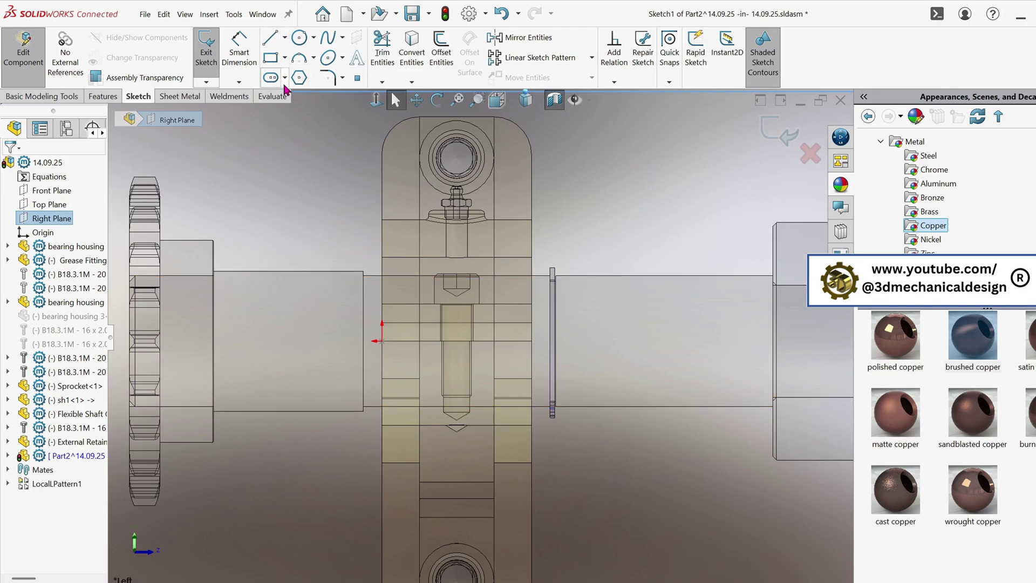
key(s)
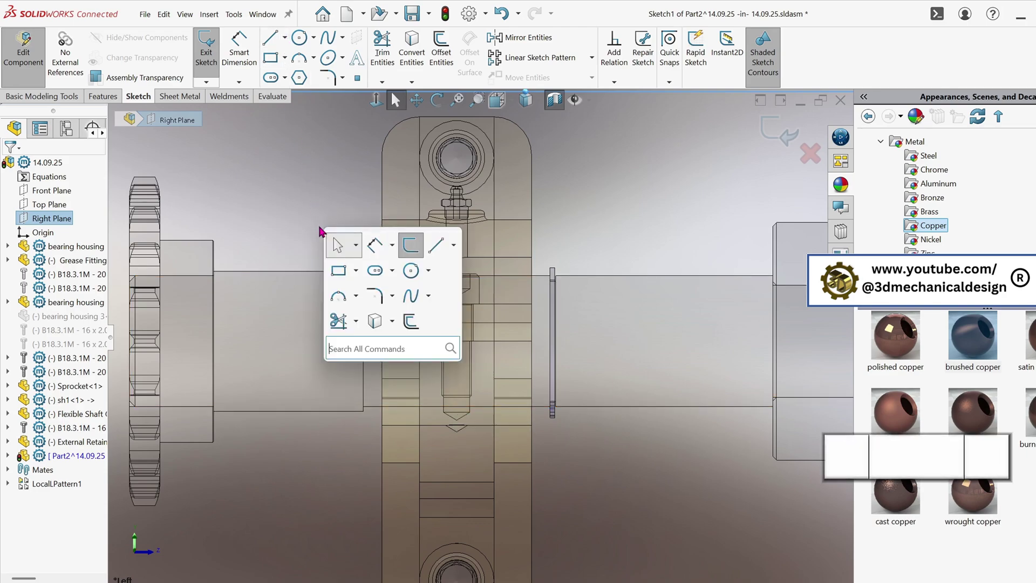
click(454, 245)
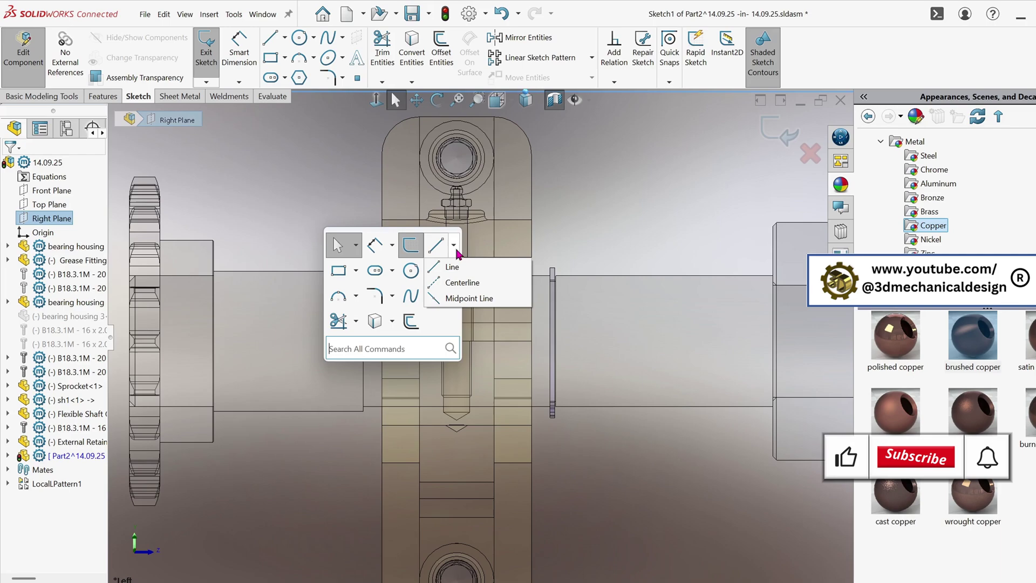
click(438, 283)
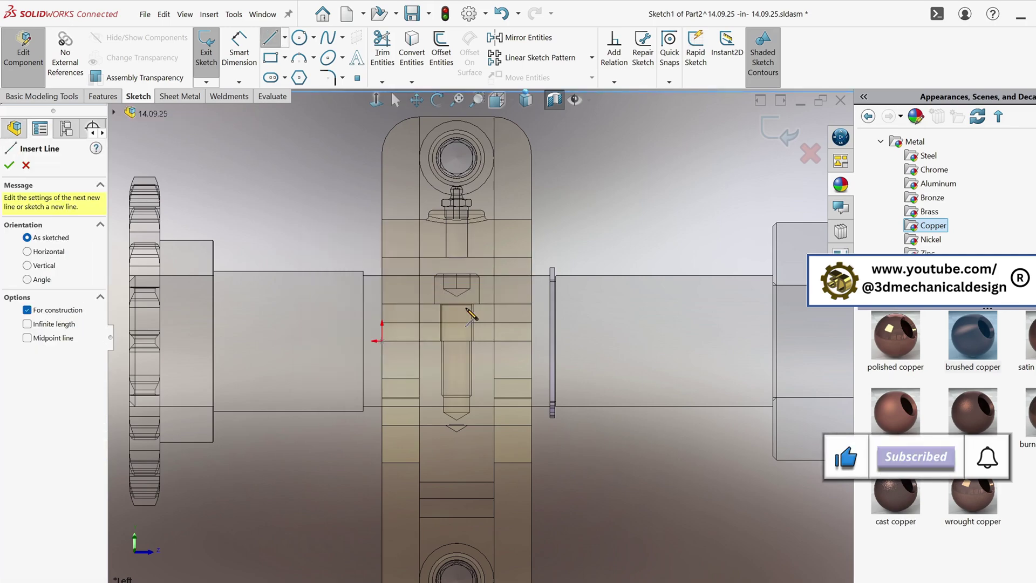
click(551, 341)
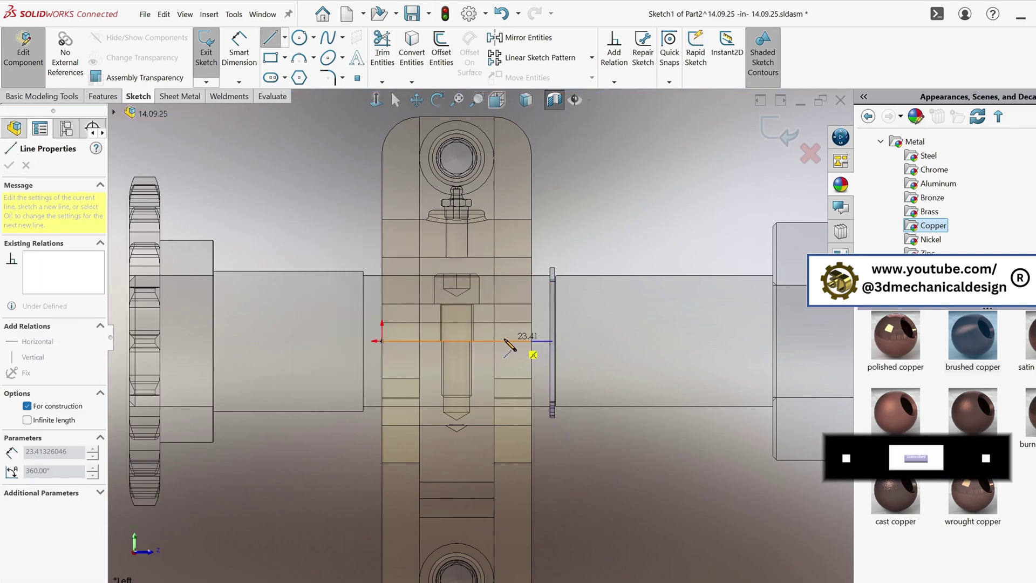
click(383, 341)
key(Escape)
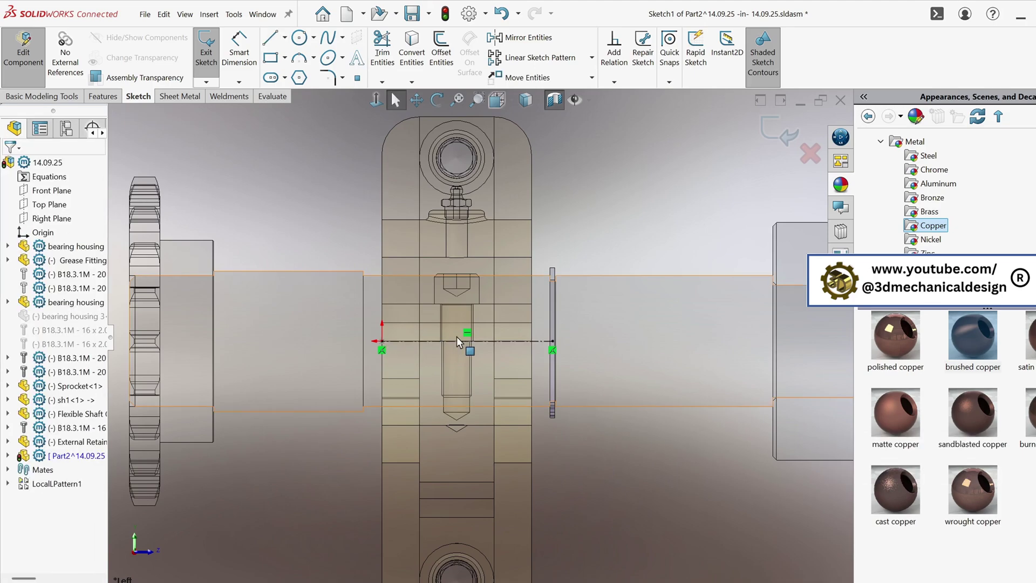
Step: Draw the profile from the shaft shoulder: a flange about 10 mm wide, a step down onto the housing bore, and an 80 mm line along it
key(s)
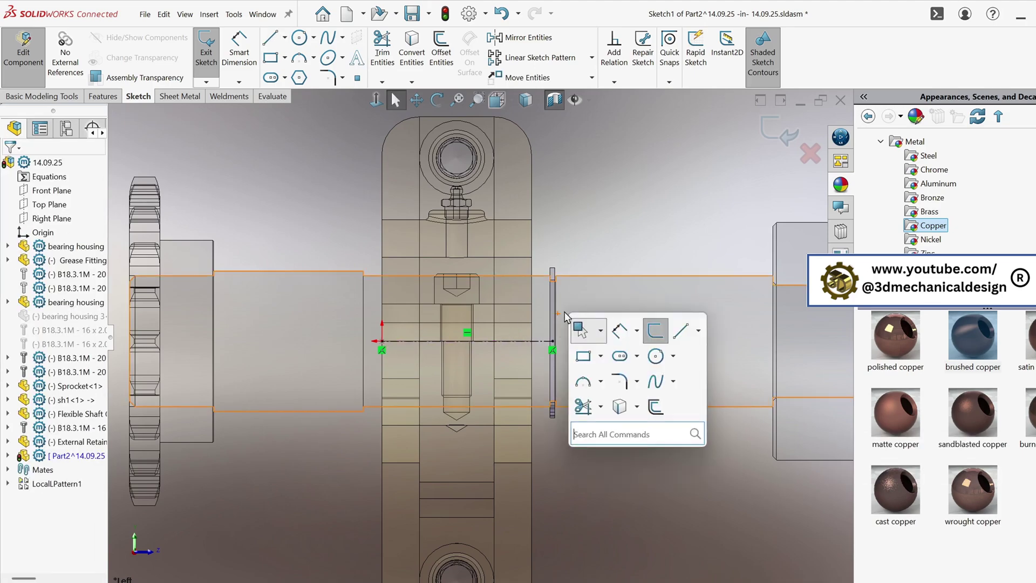
click(698, 331)
click(688, 352)
scroll(388, 302, down, 5)
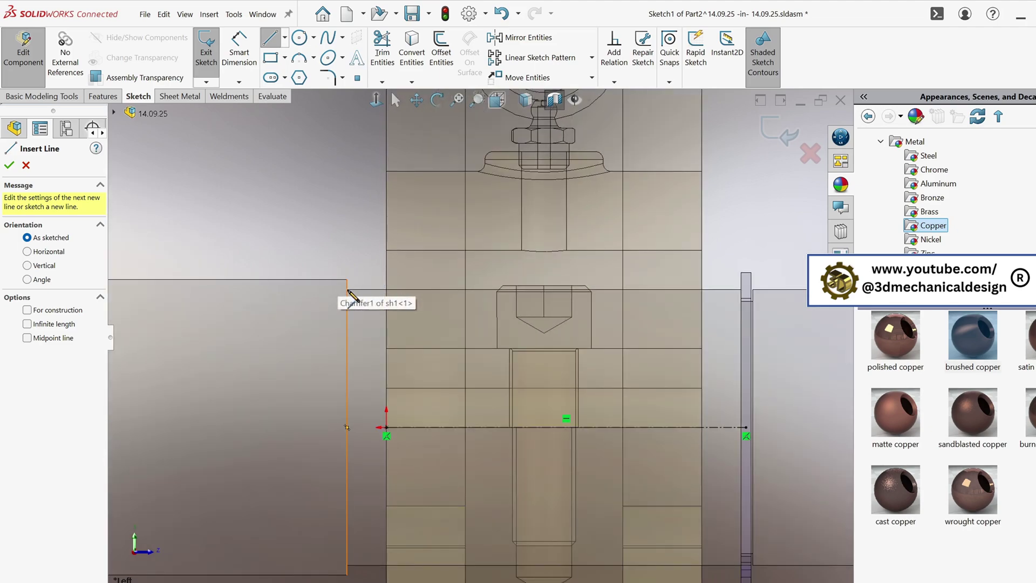
click(347, 289)
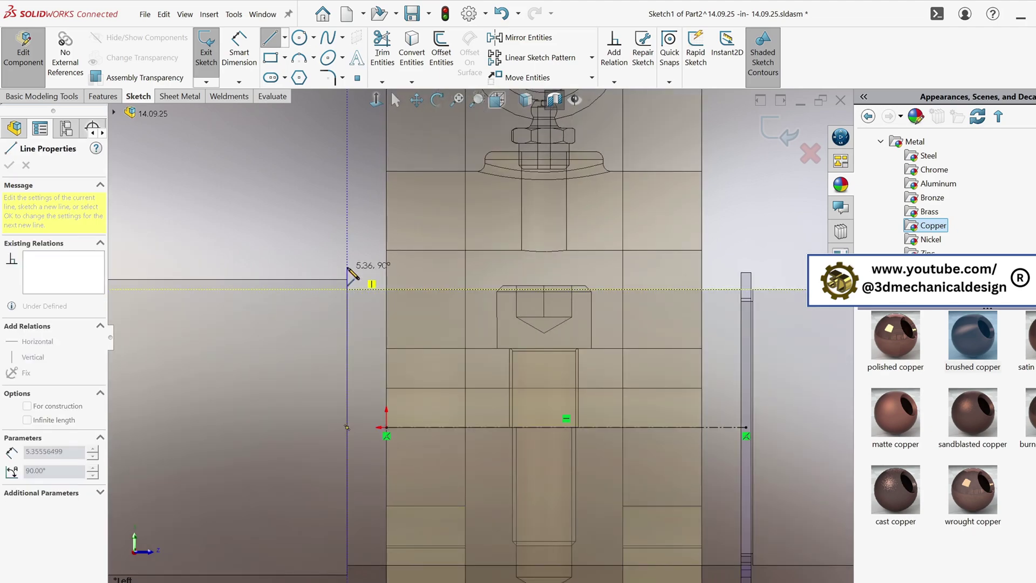
click(347, 240)
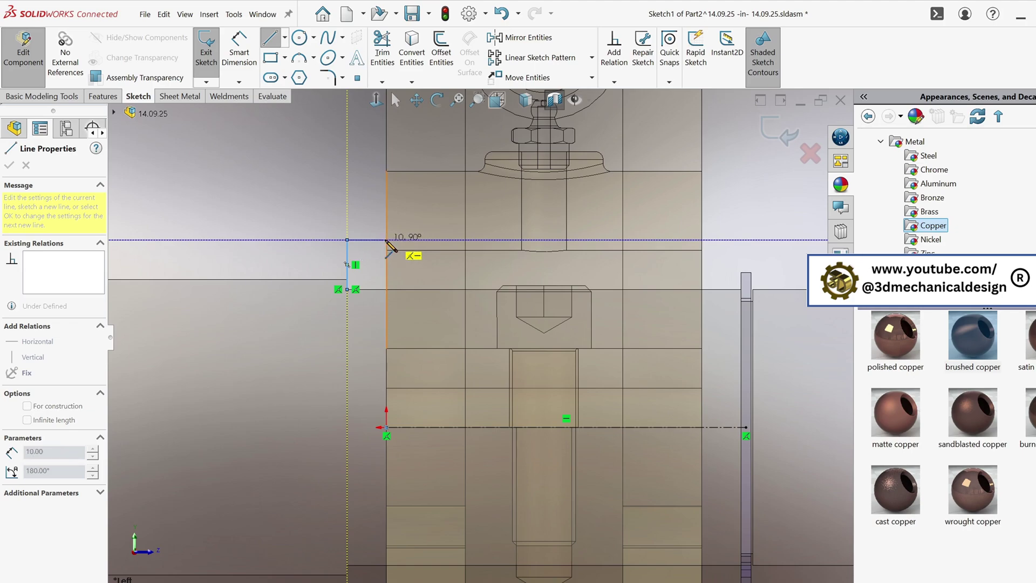
click(386, 240)
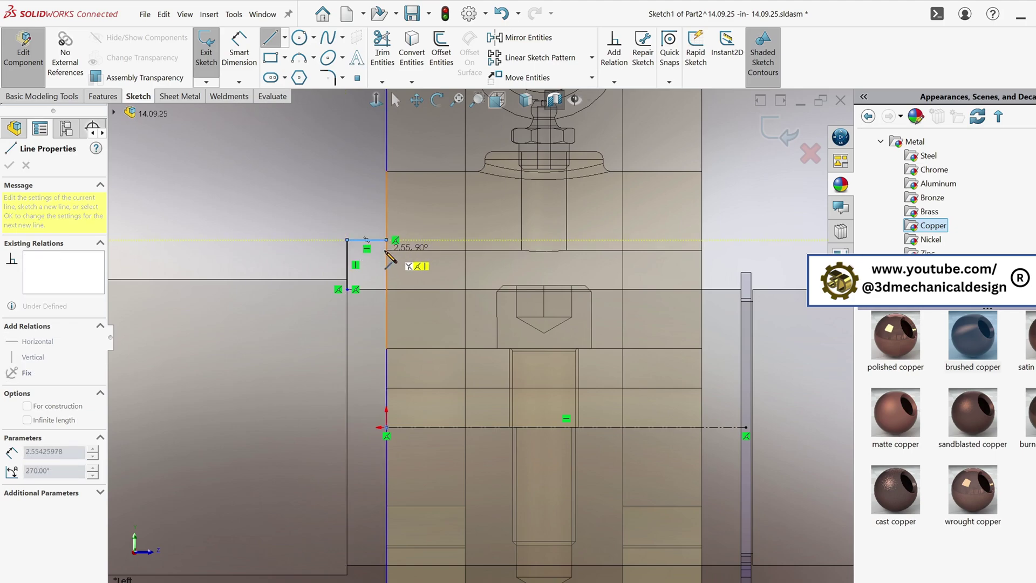
click(387, 250)
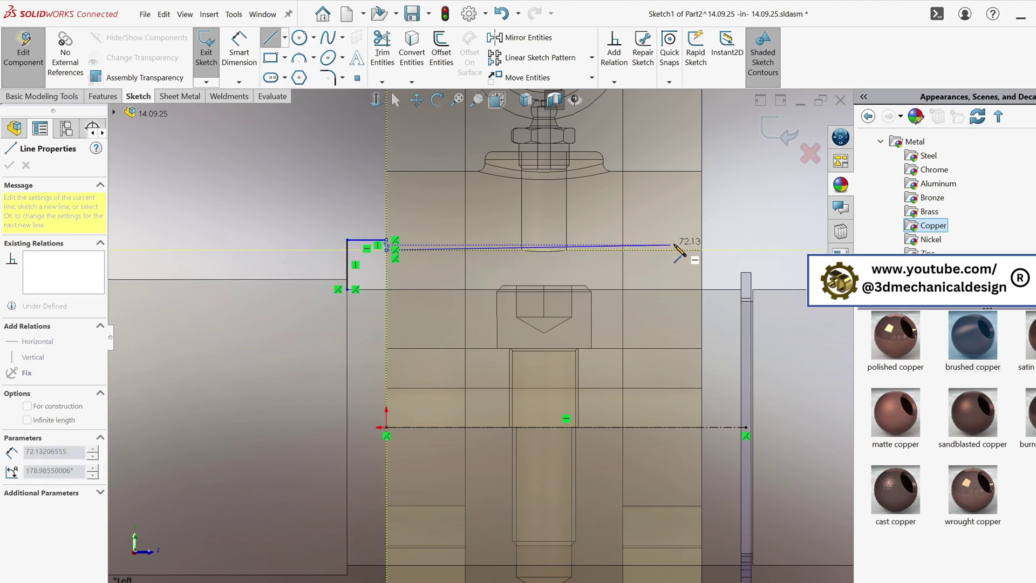
click(702, 250)
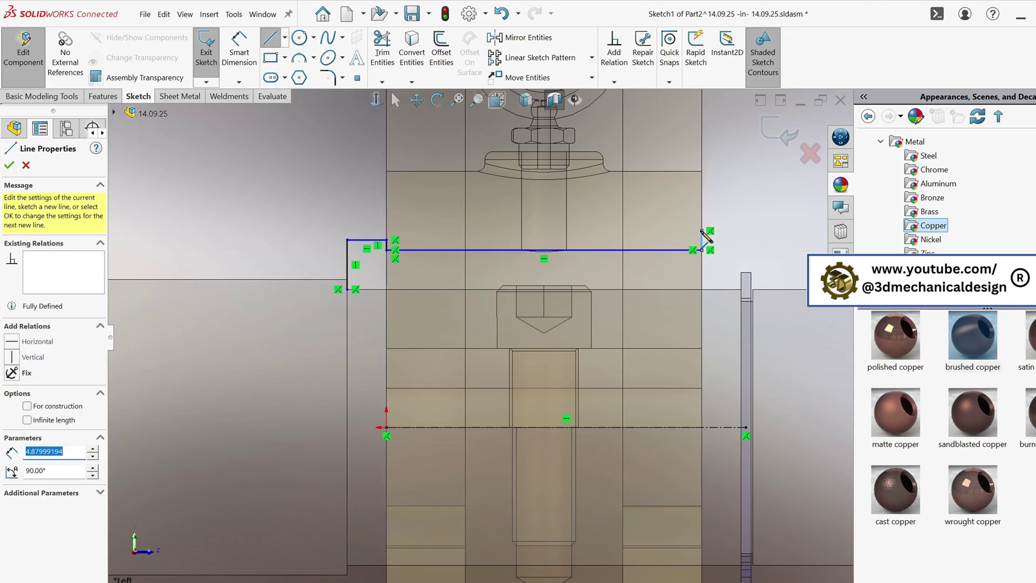
Step: Draw the flange at the retaining-ring end, about 4.9 mm high and 10.2 mm wide, and close the profile with a 100 mm line along the shaft
click(701, 231)
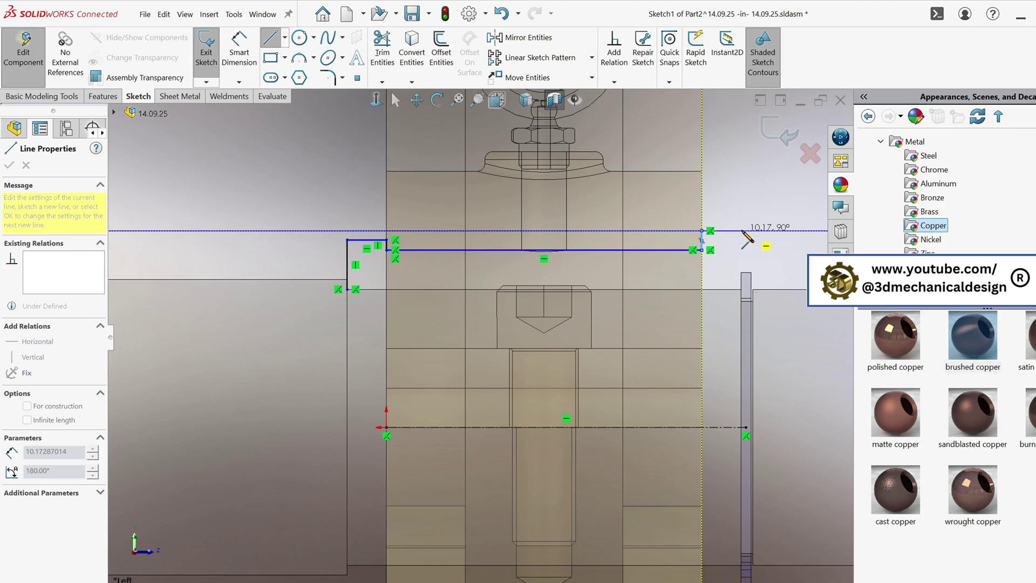
click(742, 231)
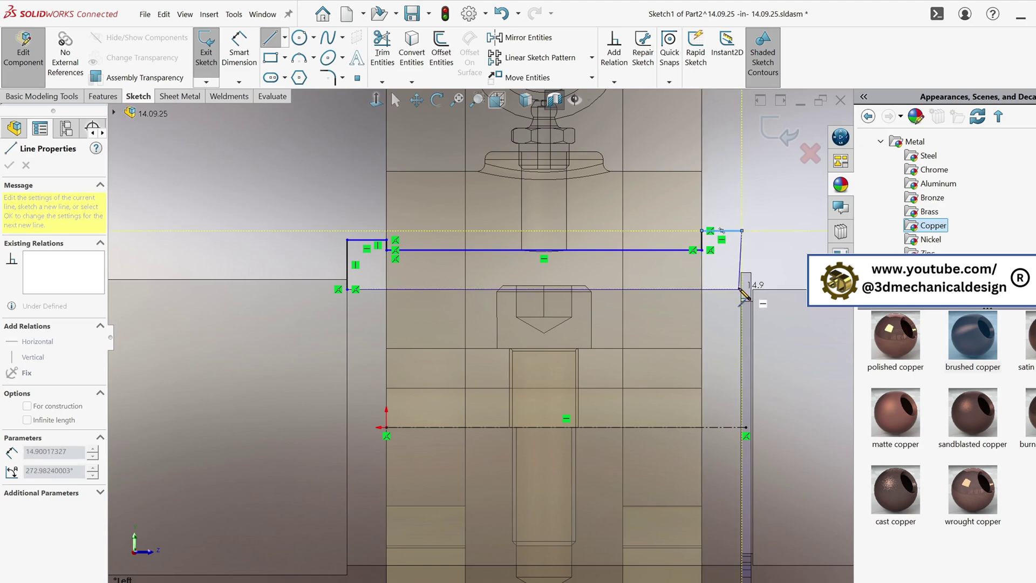
click(741, 290)
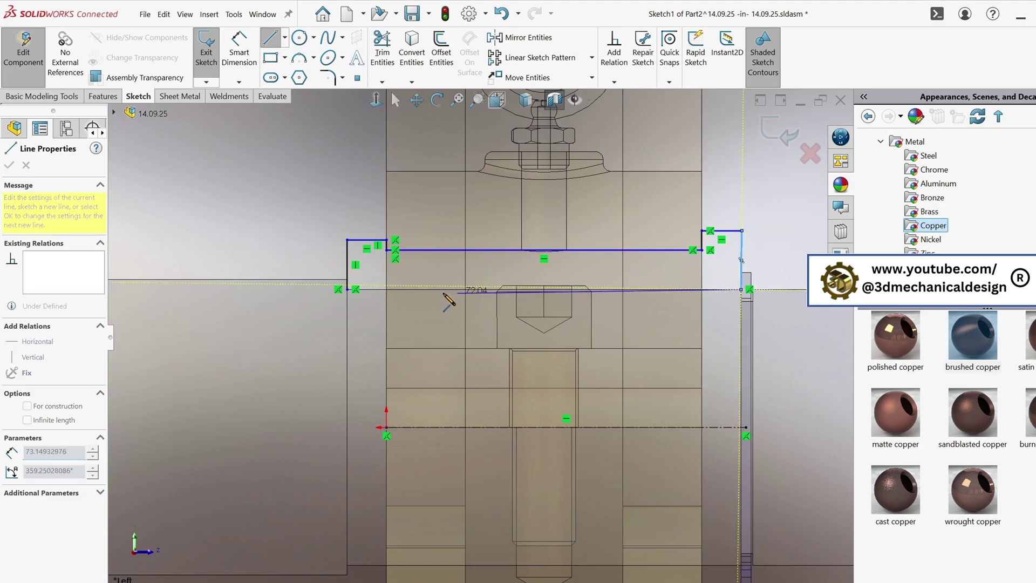
click(347, 290)
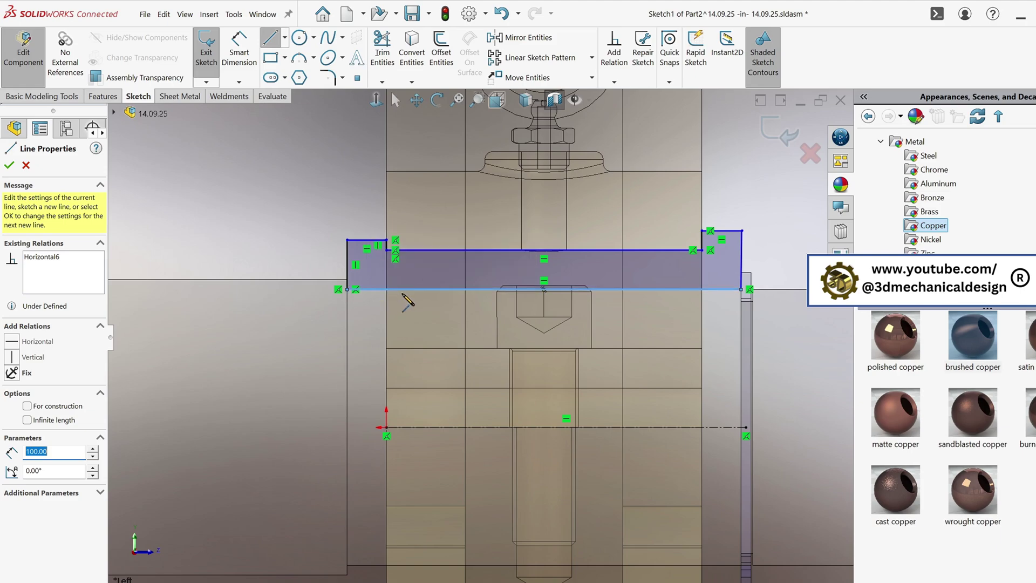
key(Escape)
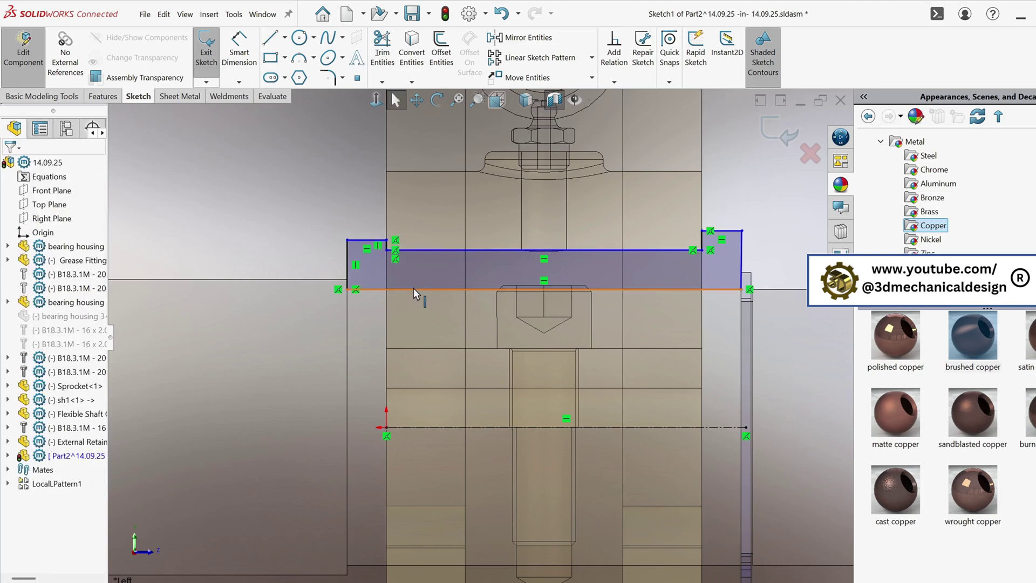
Step: Dimension the profile's inner edge at 35 mm from the centerline
click(416, 291)
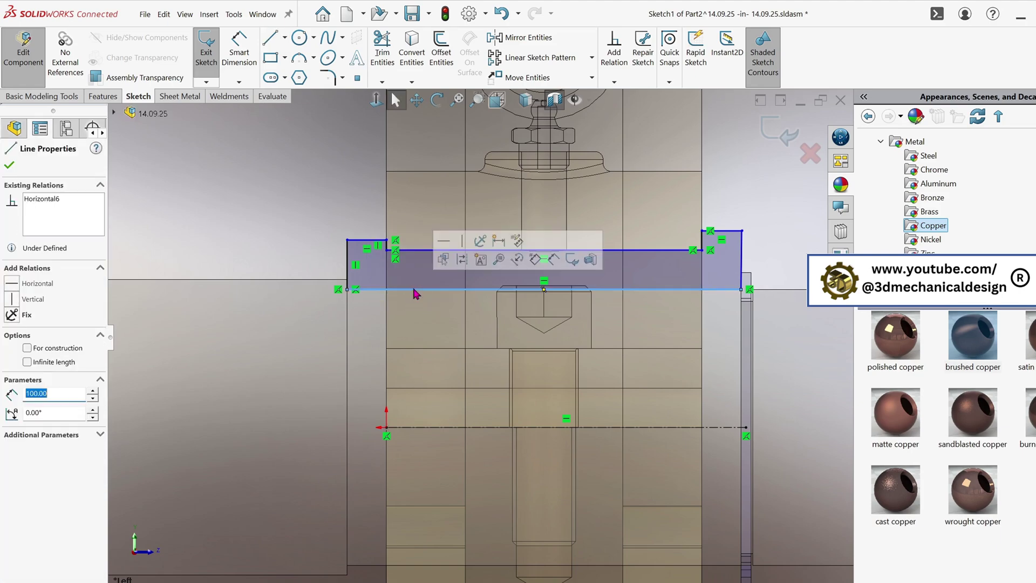
click(247, 197)
click(239, 52)
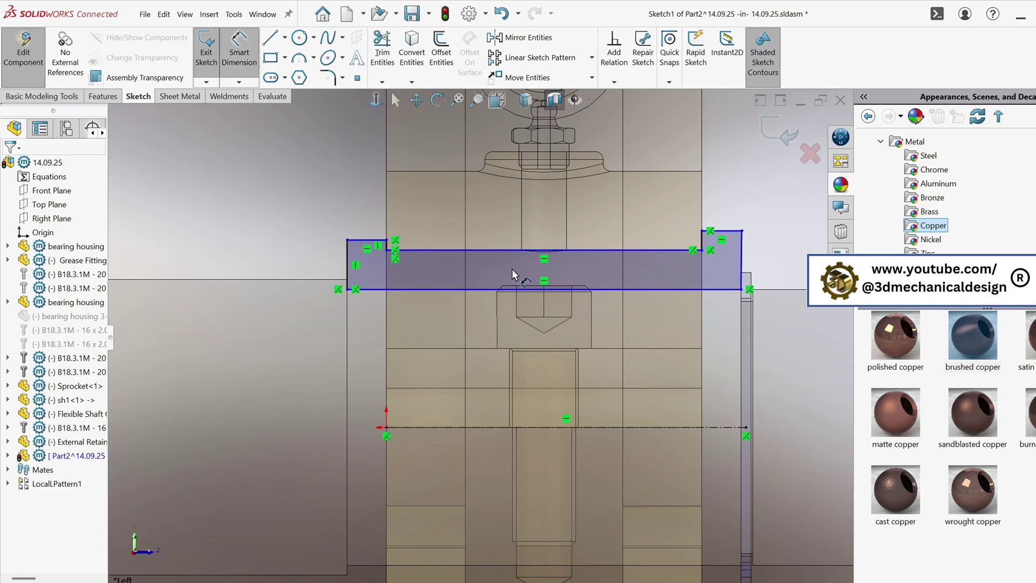
click(491, 428)
click(470, 290)
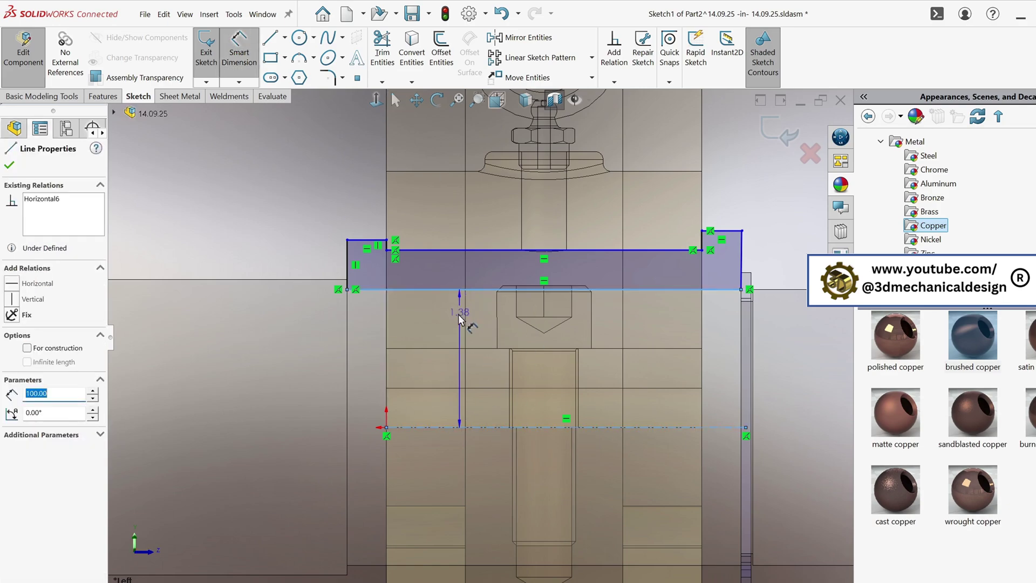
click(458, 327)
key(ctrl+4)
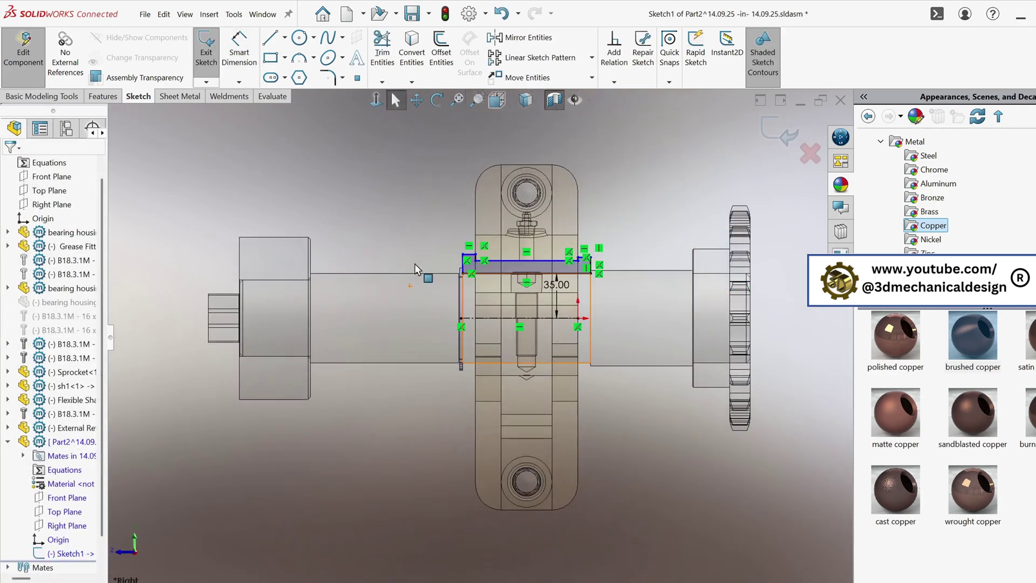
click(376, 101)
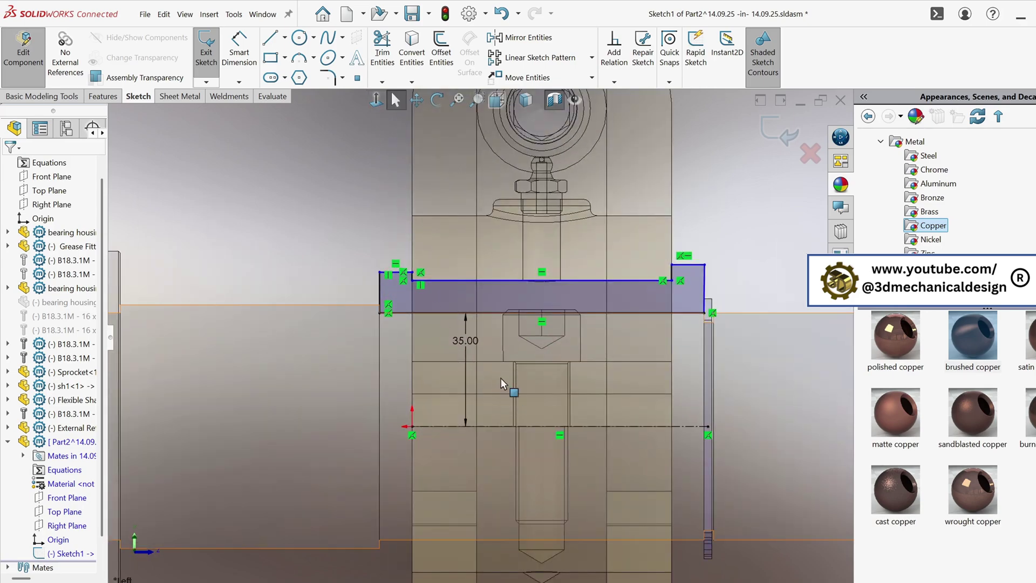
double_click(467, 340)
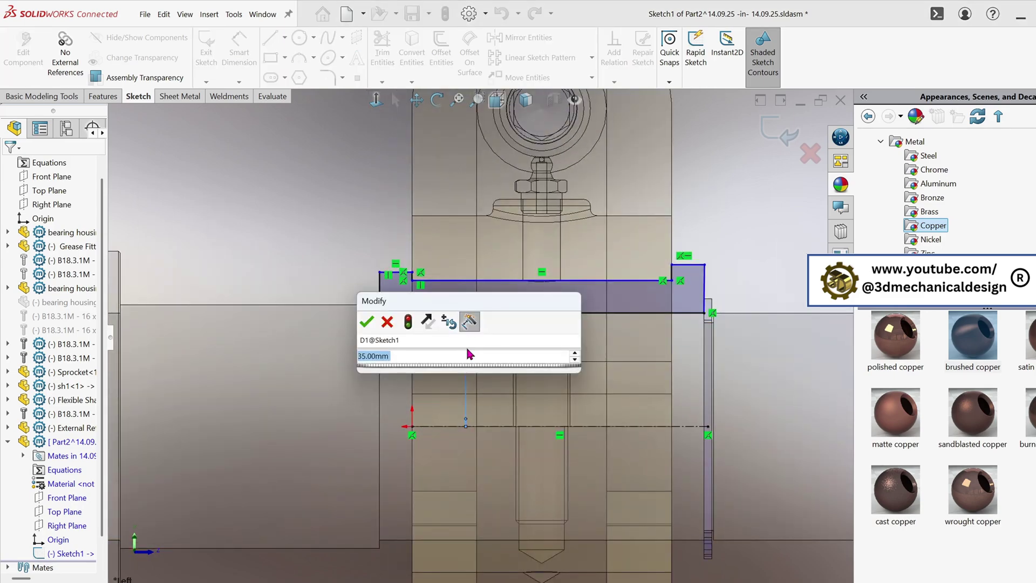
click(366, 322)
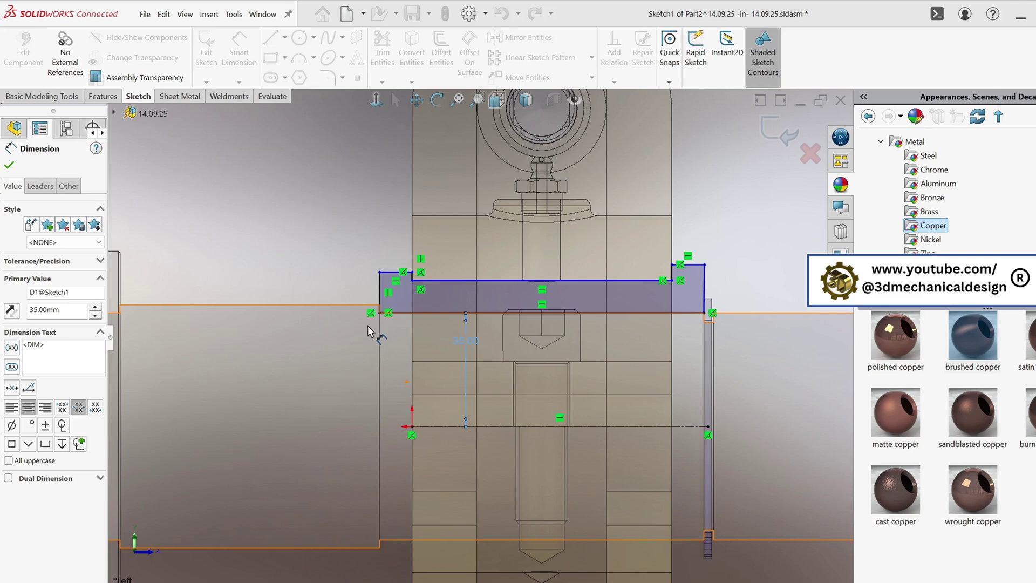
Step: Make the outer edges of the two flanges collinear
click(397, 272)
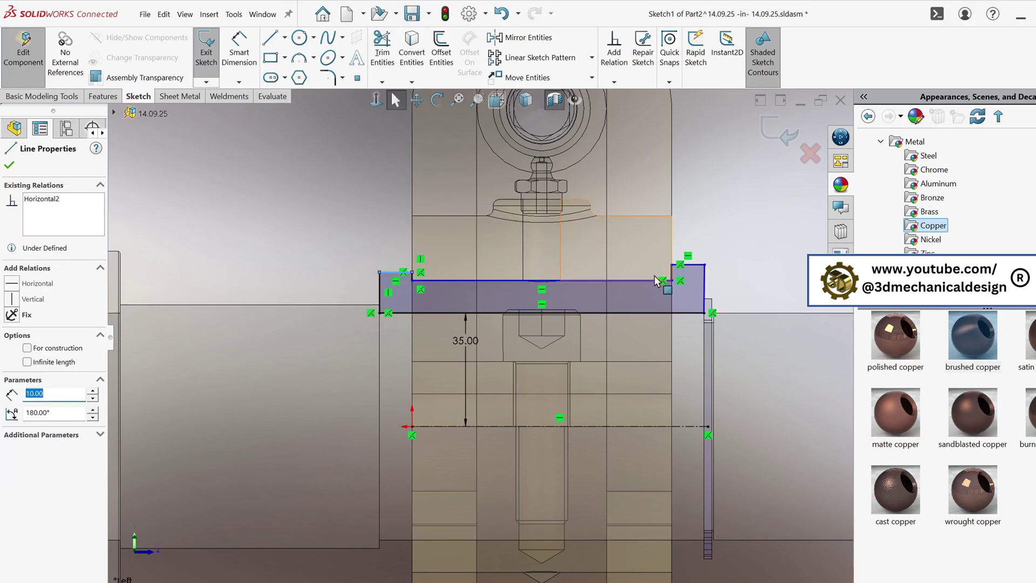
ctrl+click(691, 264)
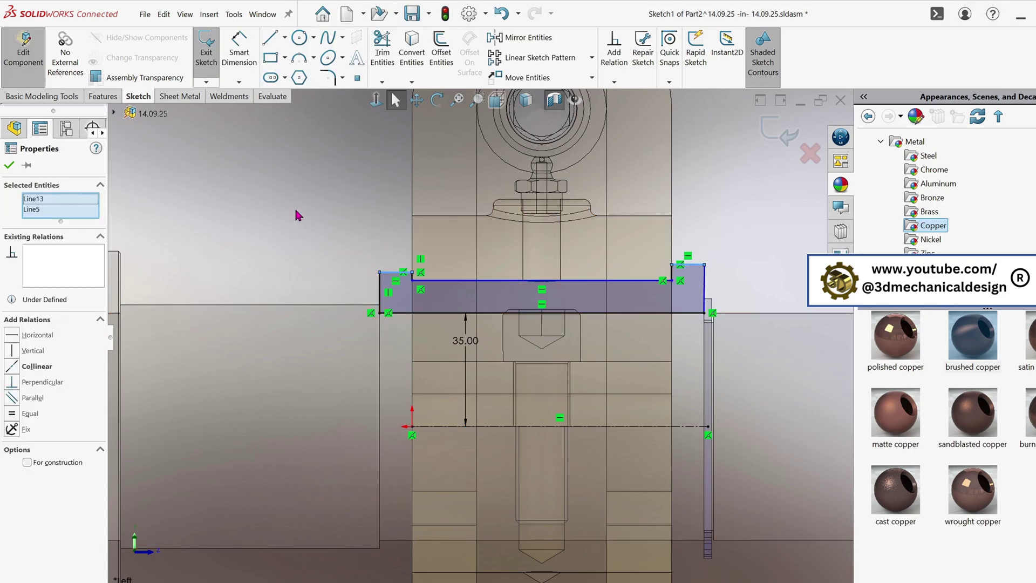
click(33, 367)
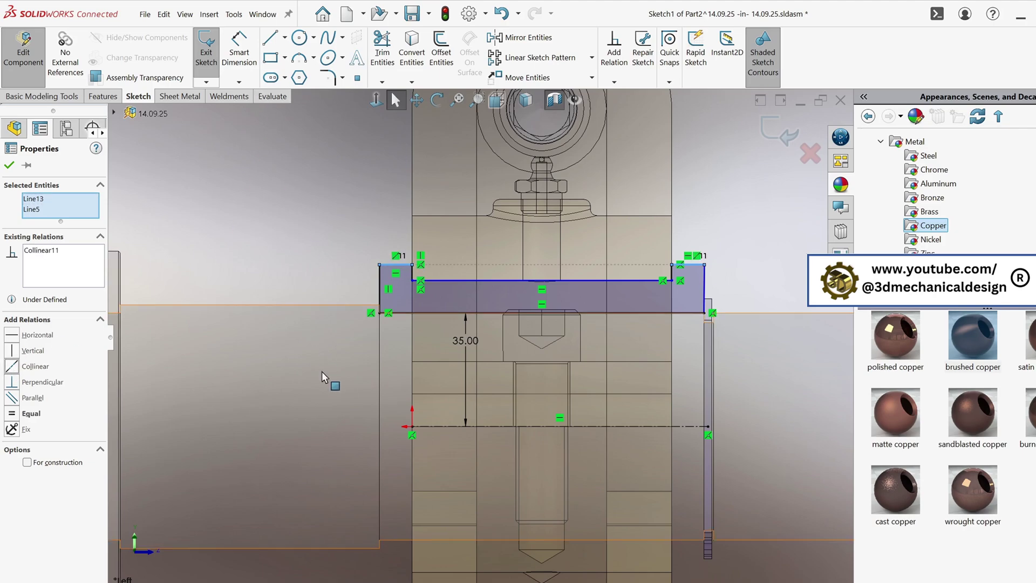
Step: Dimension the flanges' outer edge at 50 mm from the centerline
key(s)
click(379, 394)
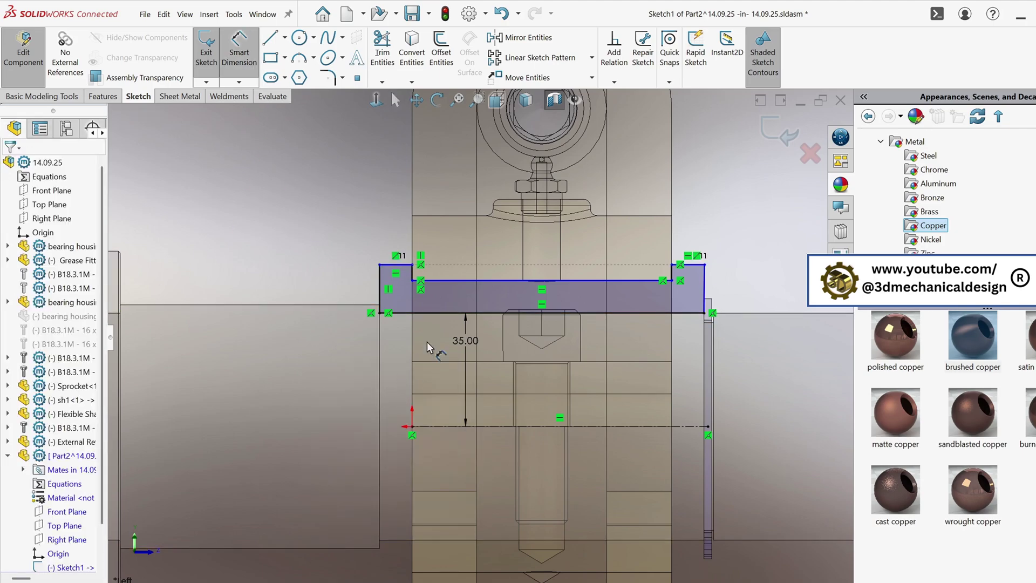
click(401, 426)
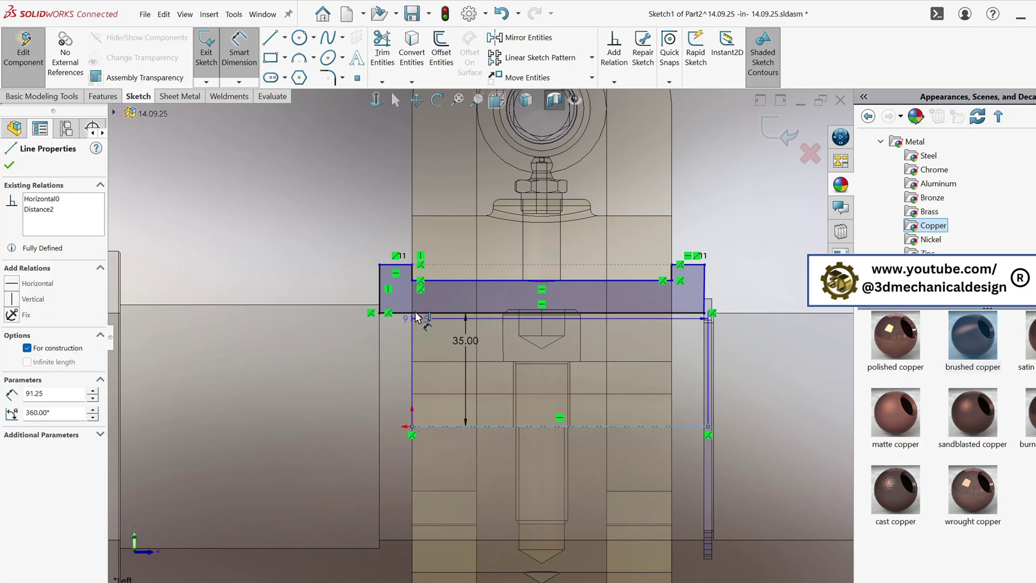
click(335, 286)
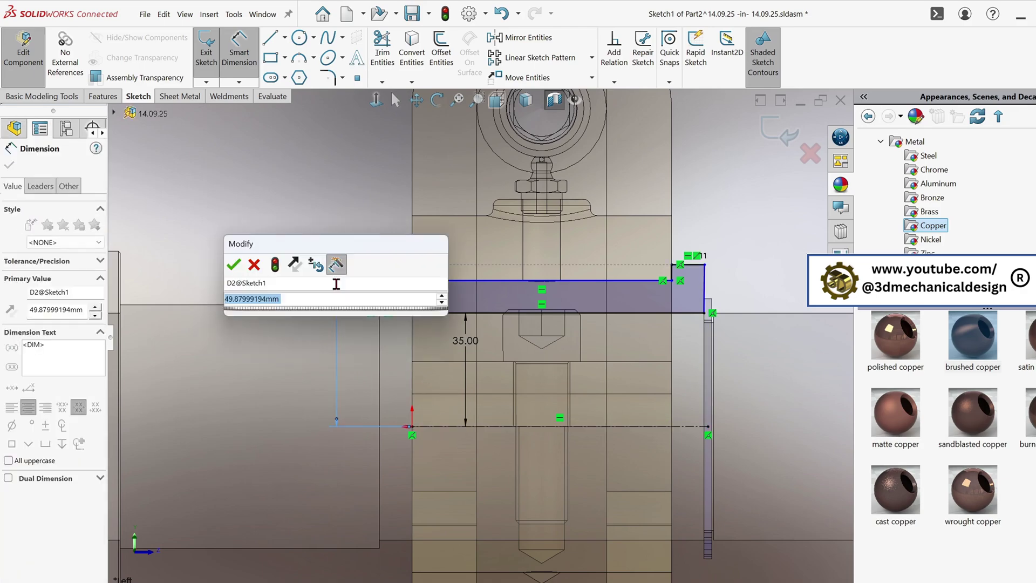
text(5)
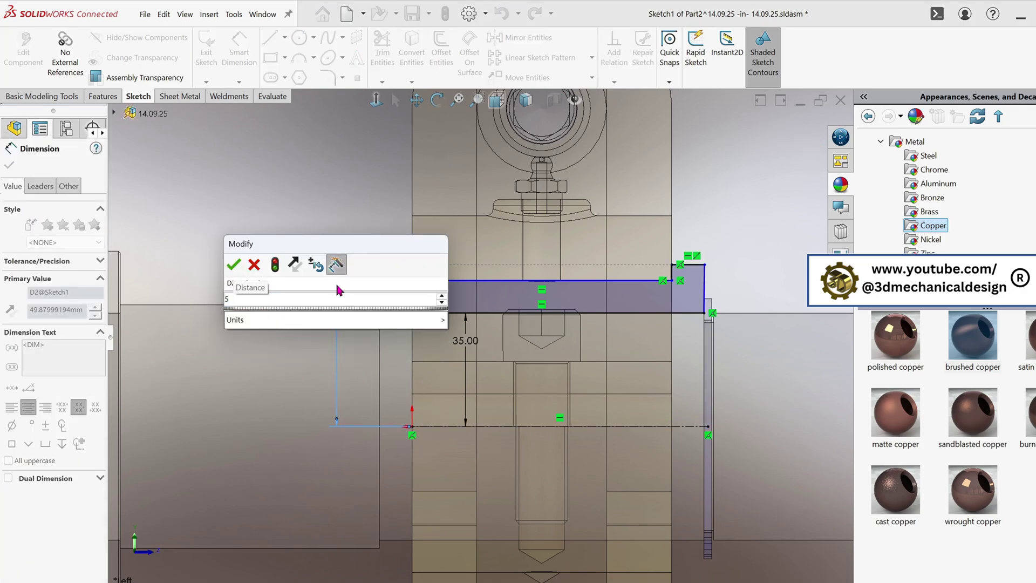
text(0)
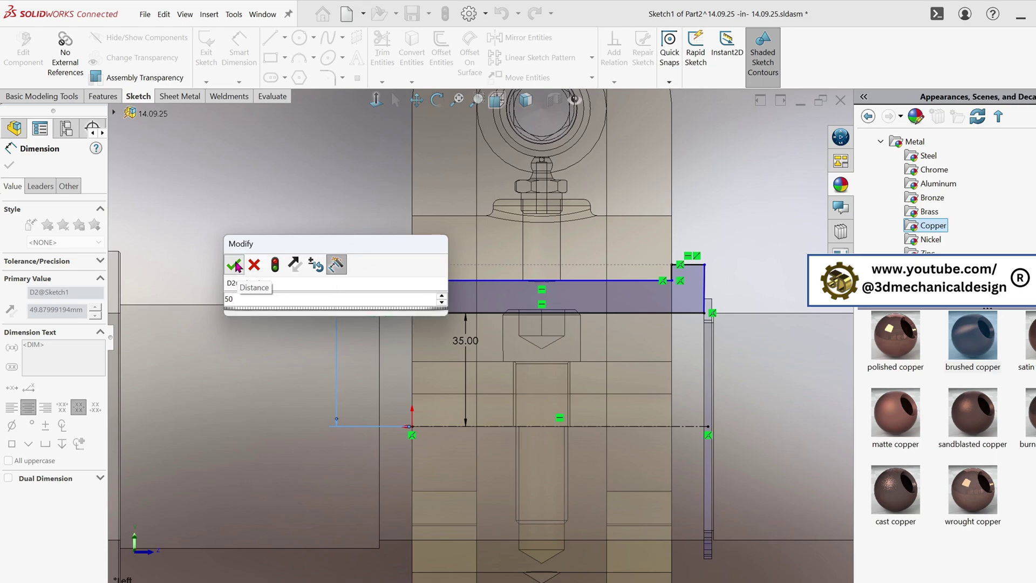
key(Return)
Step: Dimension the profile's middle outer edge between the flanges at 45 mm from the centerline
click(501, 281)
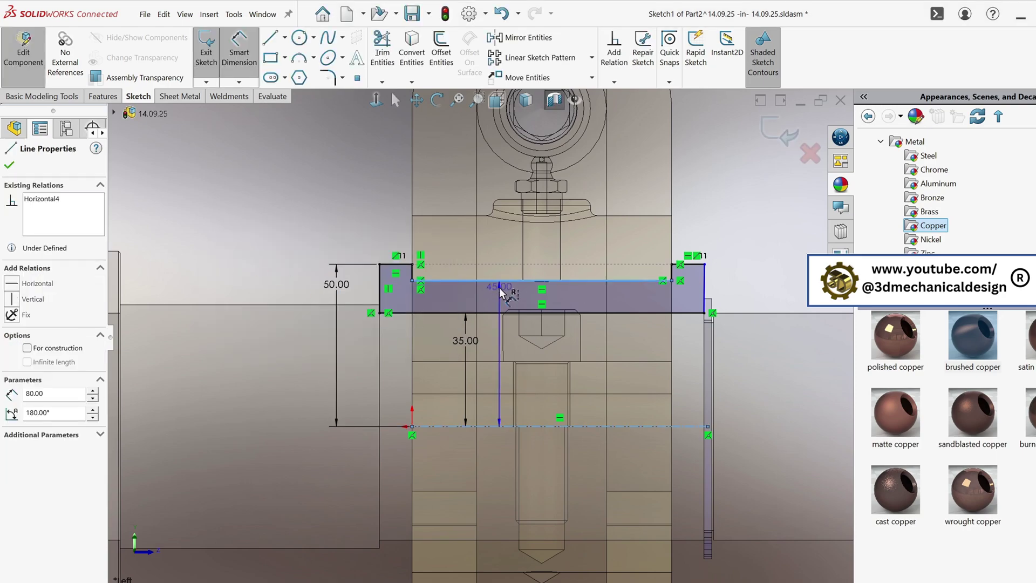
click(501, 426)
click(301, 348)
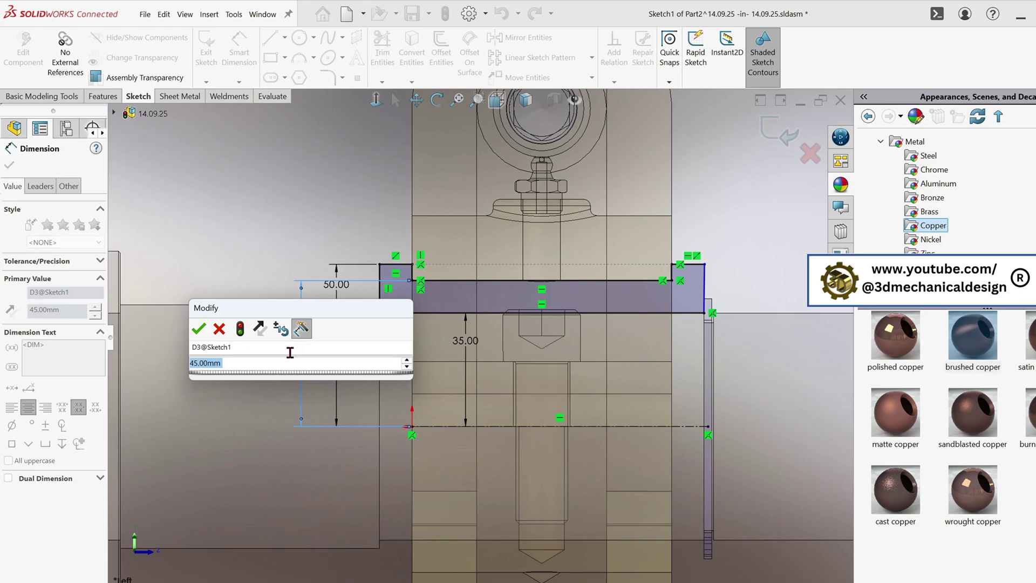
text(45)
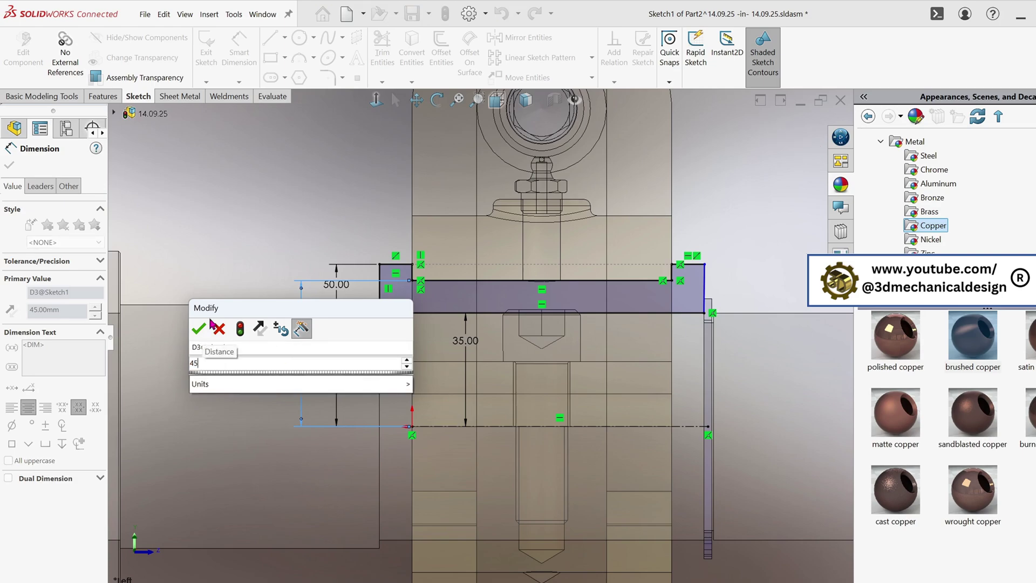
click(199, 328)
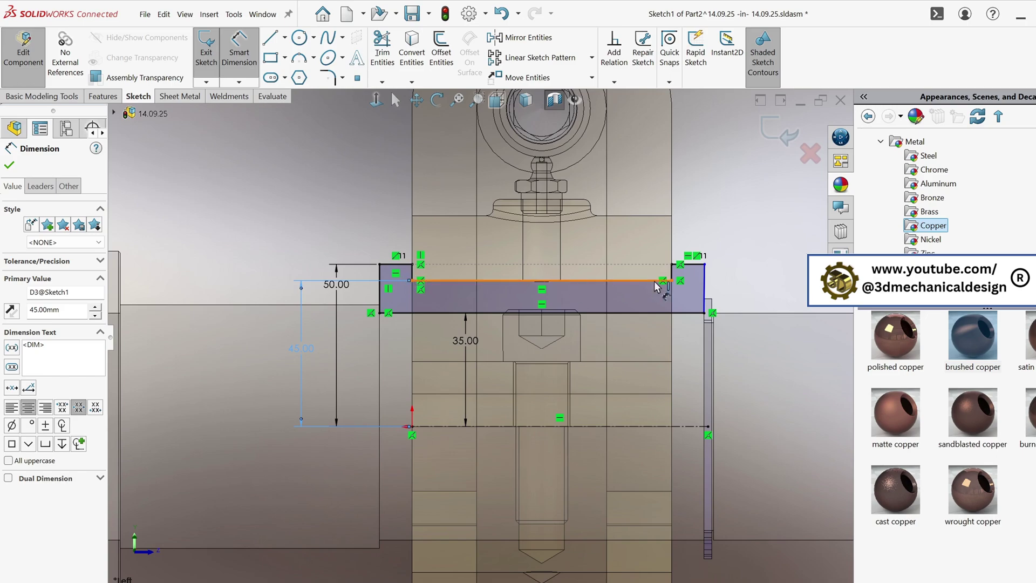
Step: Make the outer edges of the two flanges equal in length
click(707, 272)
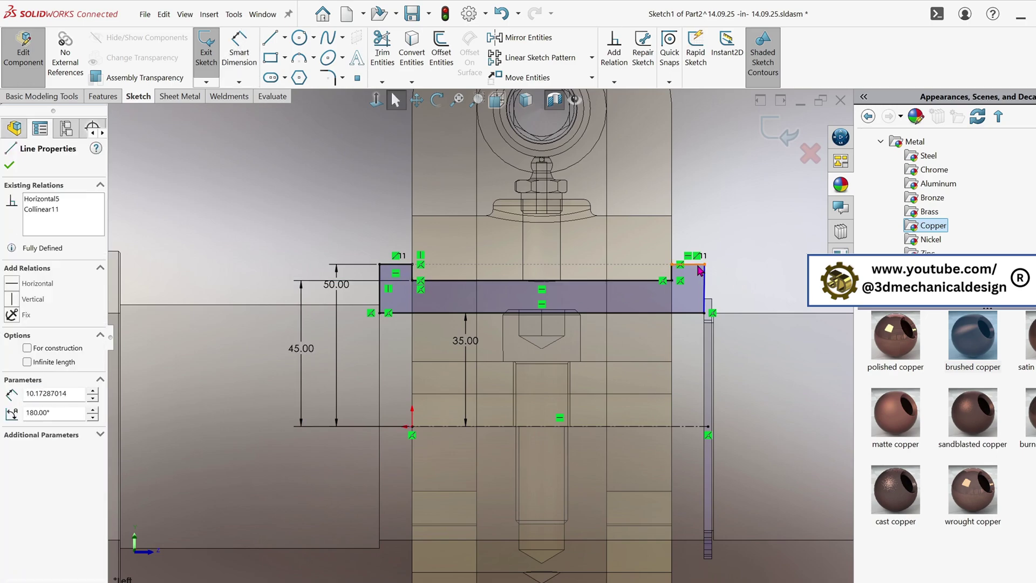
ctrl+click(381, 272)
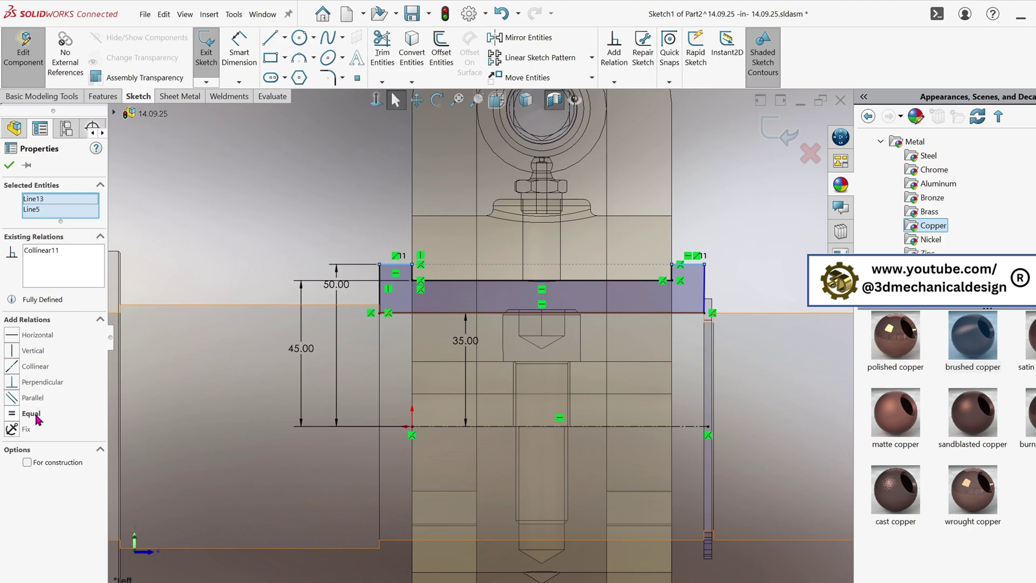
click(19, 415)
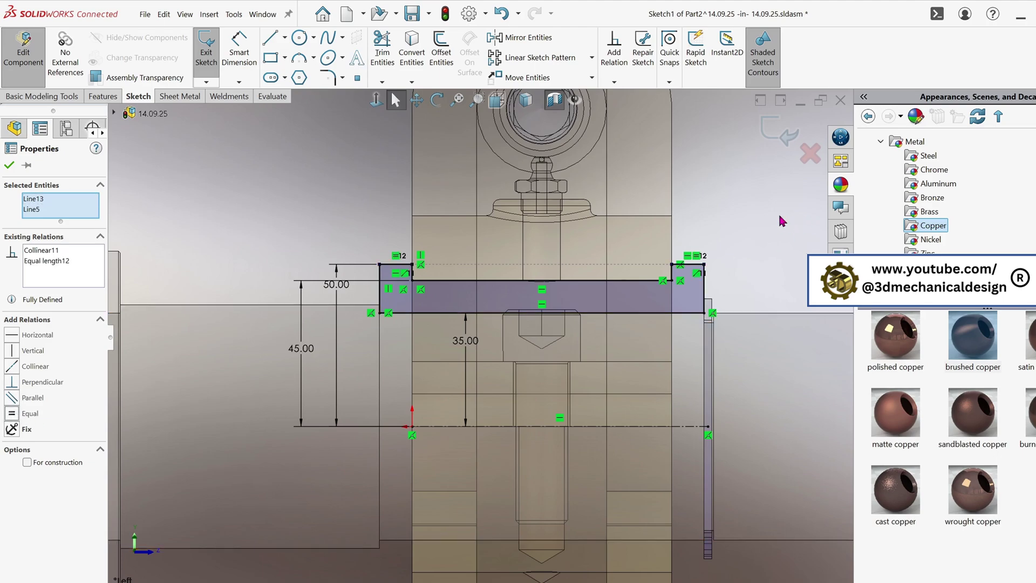
key(Escape)
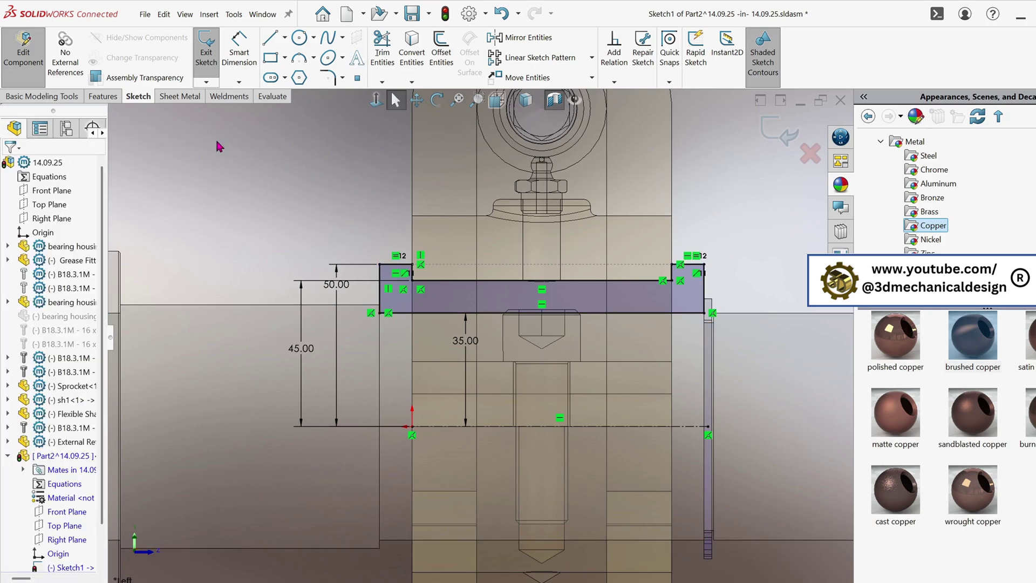
Step: Revolve the flanged profile 360° about its centerline and finish editing the bushing in the assembly
click(102, 97)
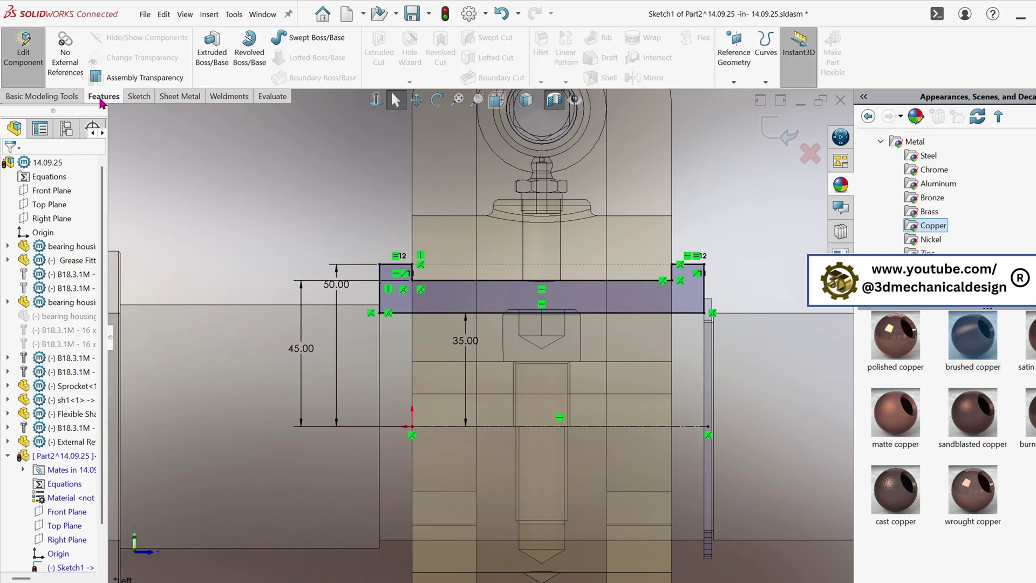
click(249, 54)
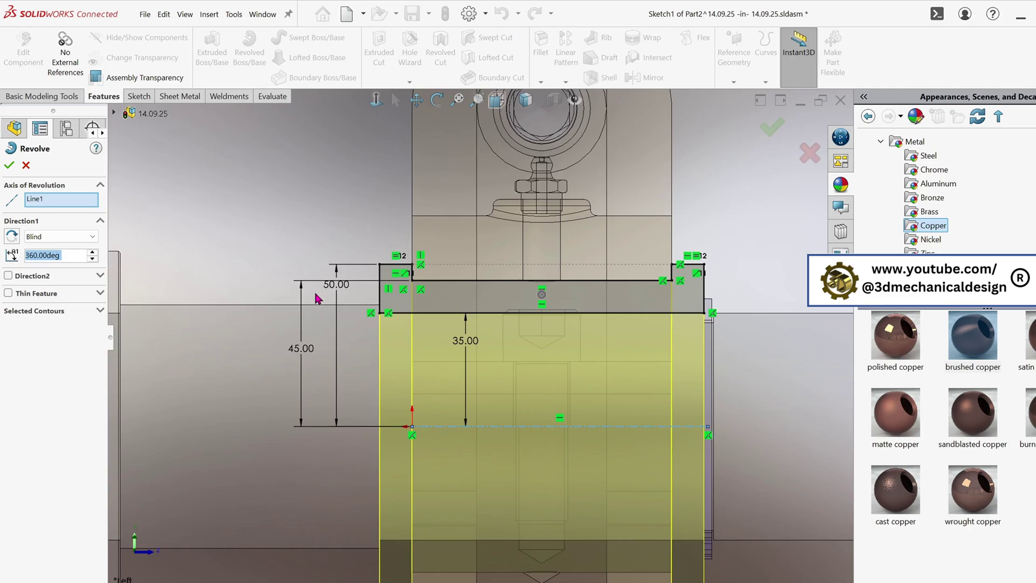
middle_drag(319, 299, 282, 323)
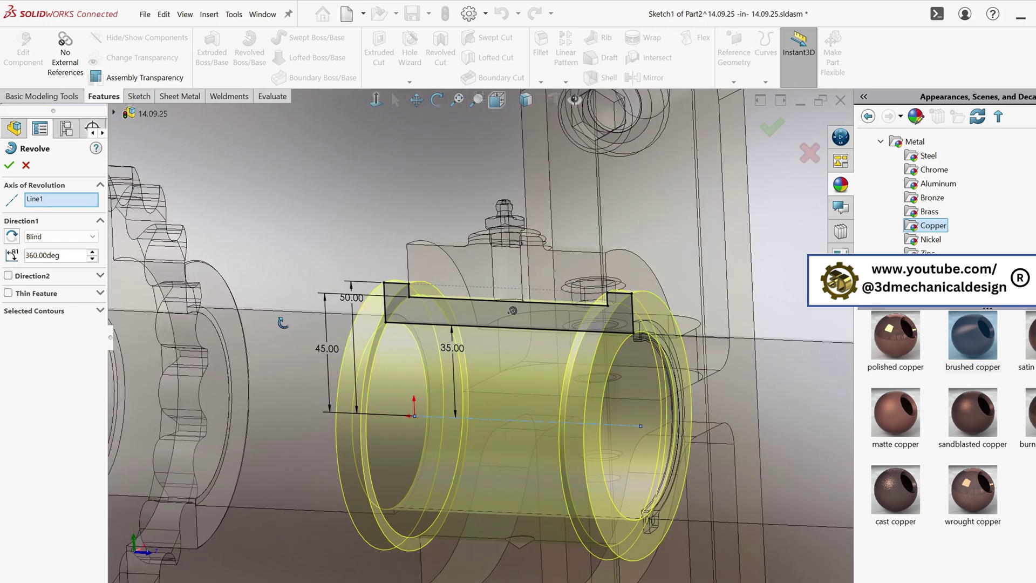
click(11, 166)
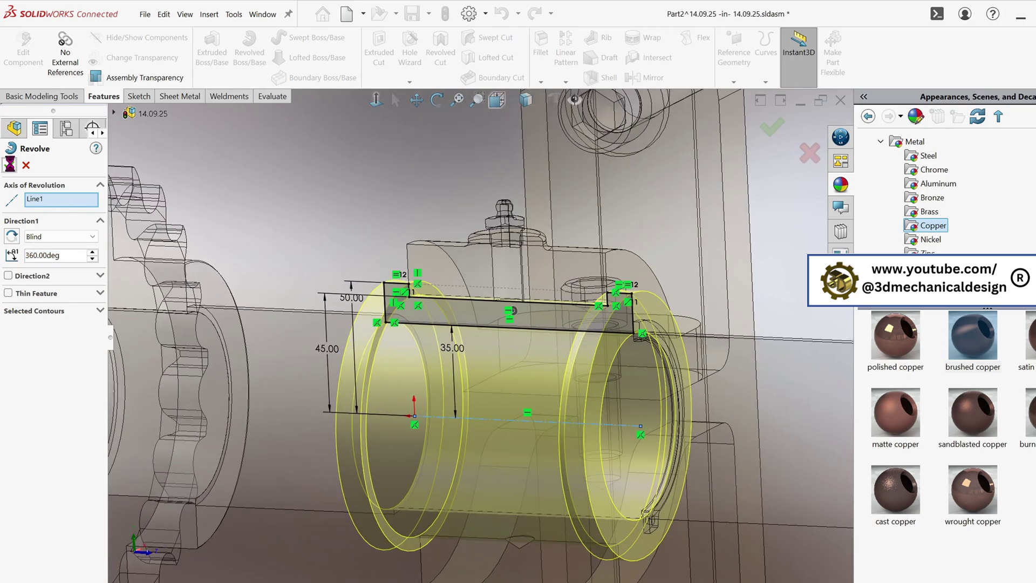
middle_drag(647, 434, 656, 427)
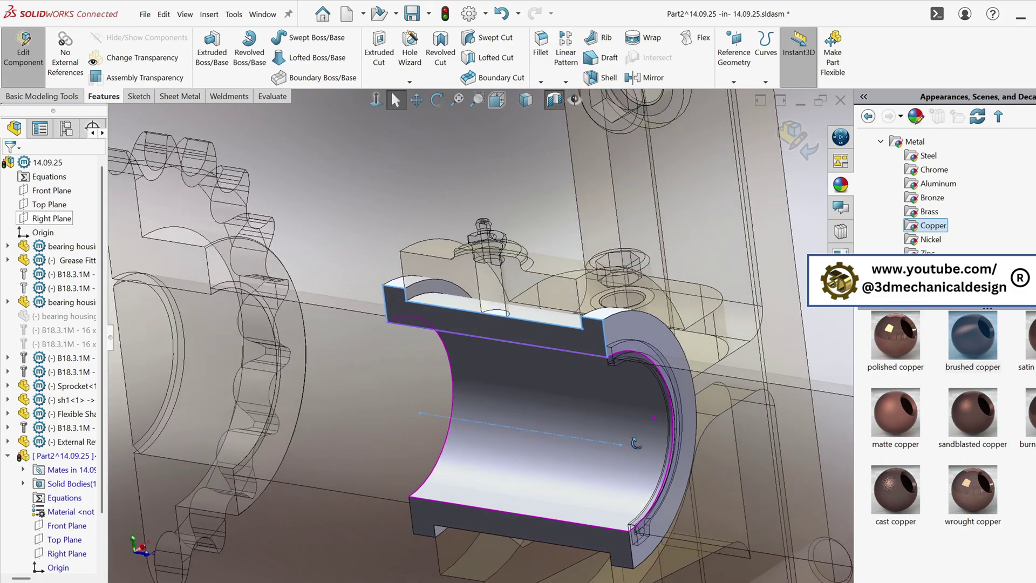
click(810, 136)
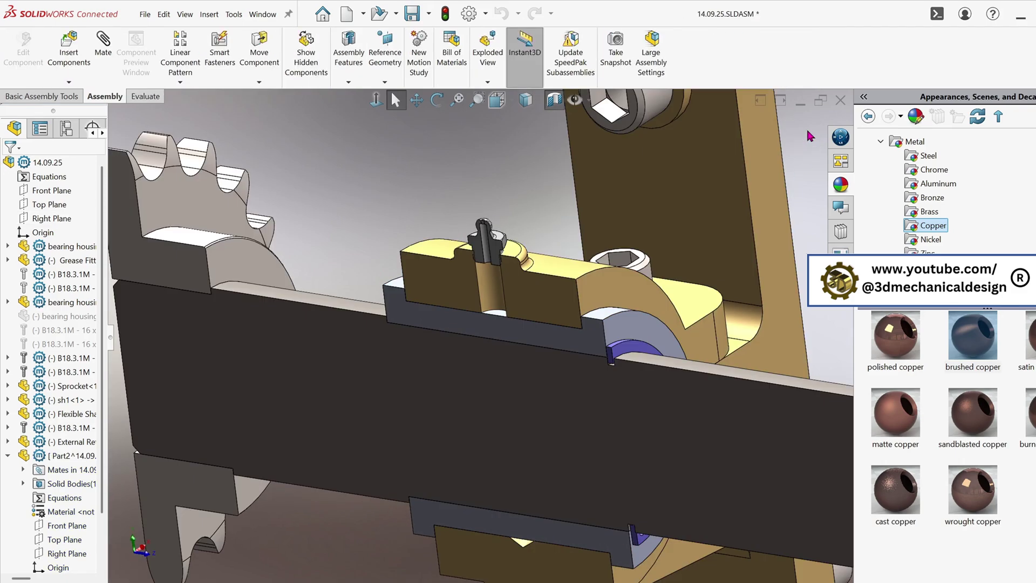
Step: Open the bushing as a separate part, apply the brushed copper appearance to it, save it and return to the assembly
right_click(637, 345)
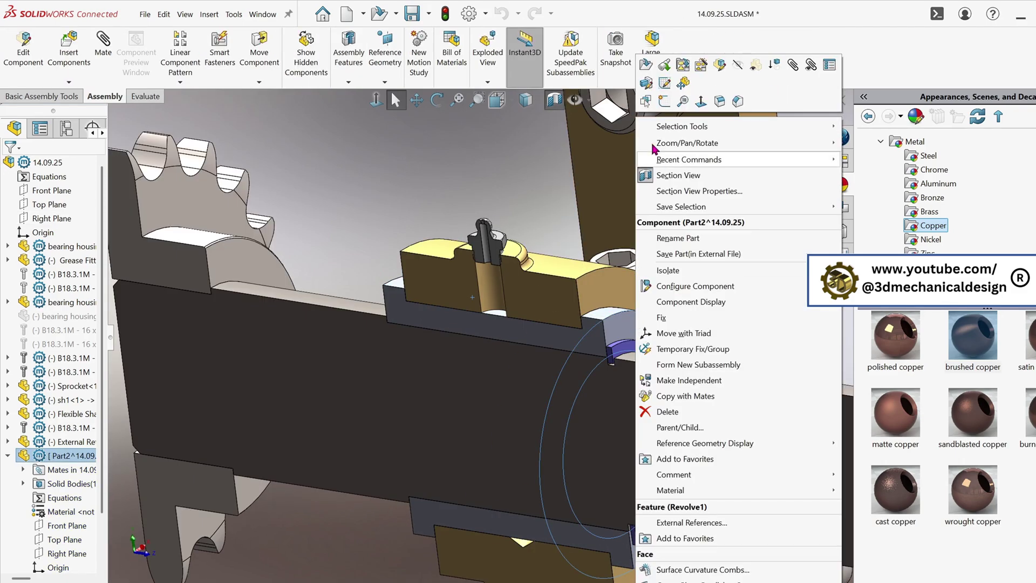
click(647, 66)
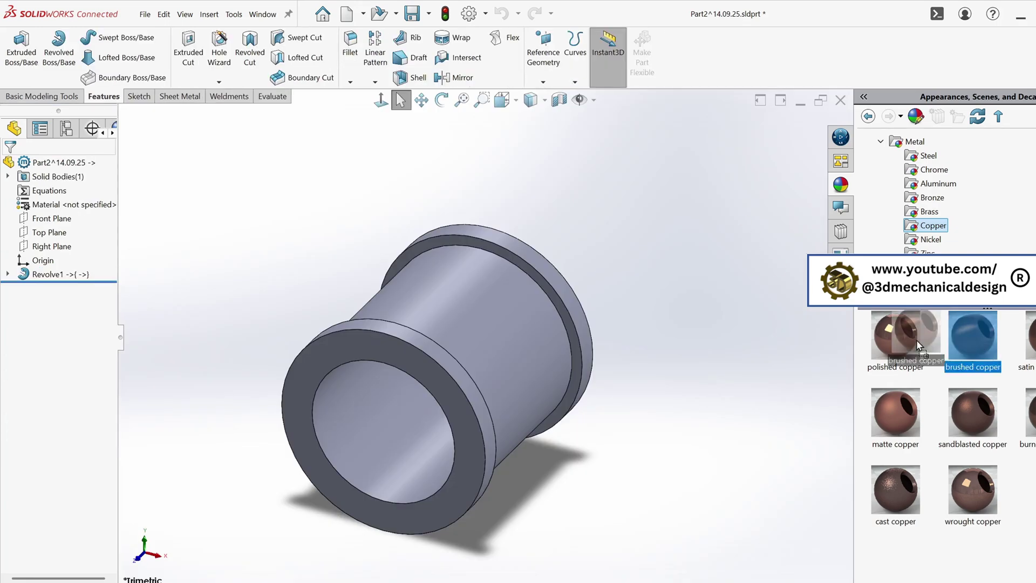
mouse_move(952, 348)
mouse_down()
mouse_move(597, 301)
mouse_move(539, 319)
mouse_up()
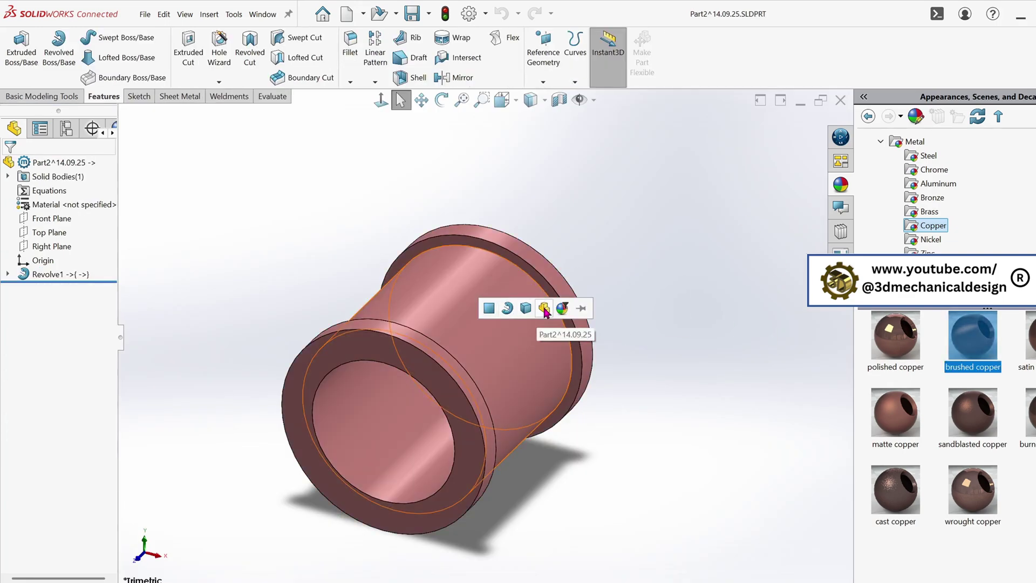
click(576, 306)
click(413, 14)
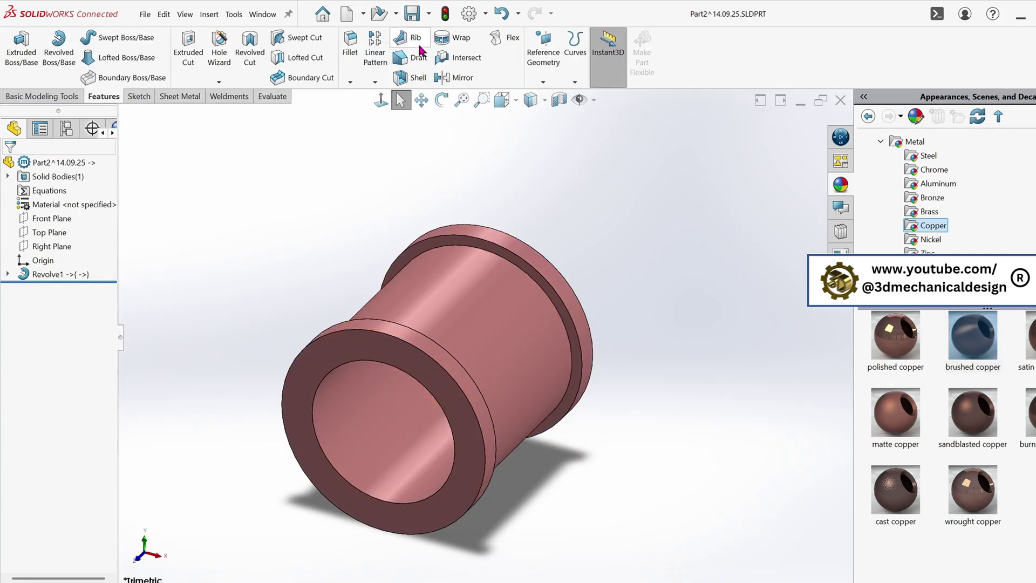
click(841, 100)
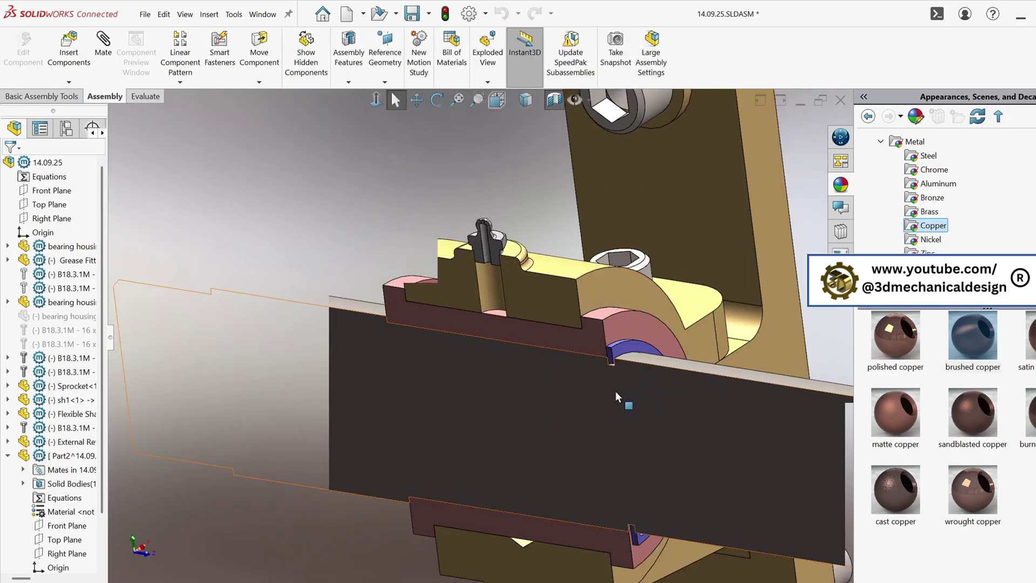
Step: Resume editing the flanged bushing in the context of the assembly
scroll(622, 381, down, 3)
middle_drag(624, 365, 636, 428)
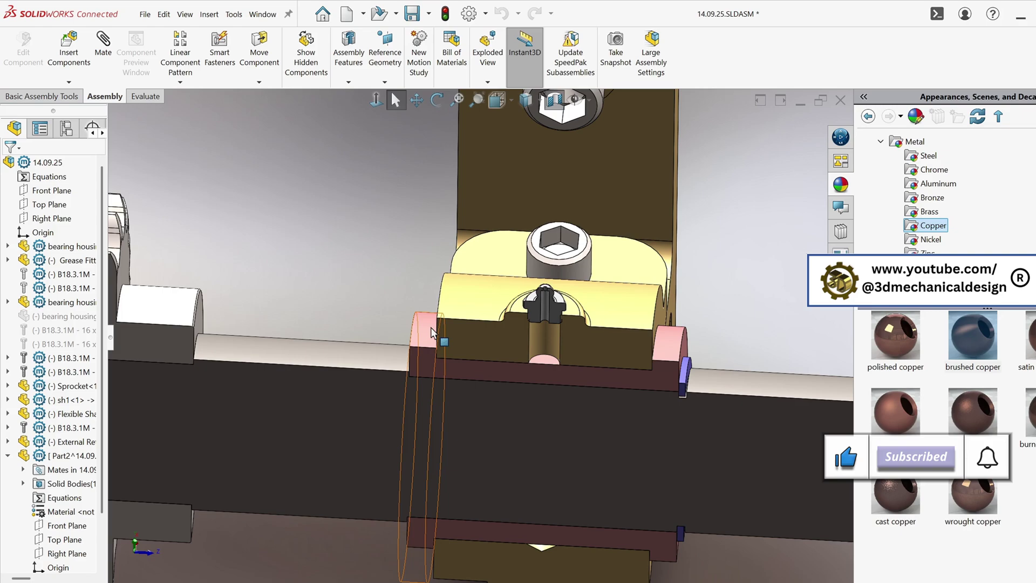
click(90, 454)
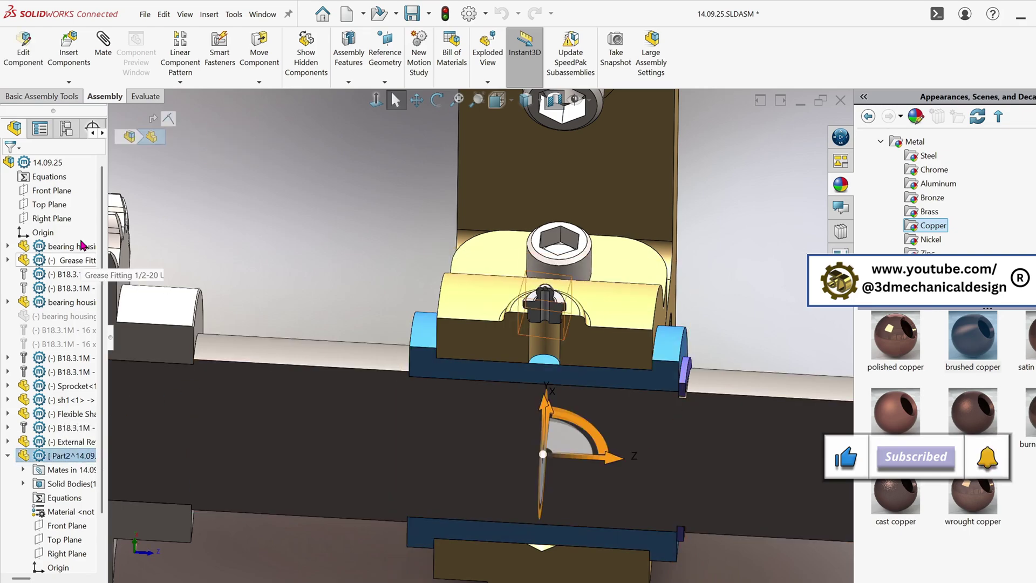
click(52, 191)
click(70, 456)
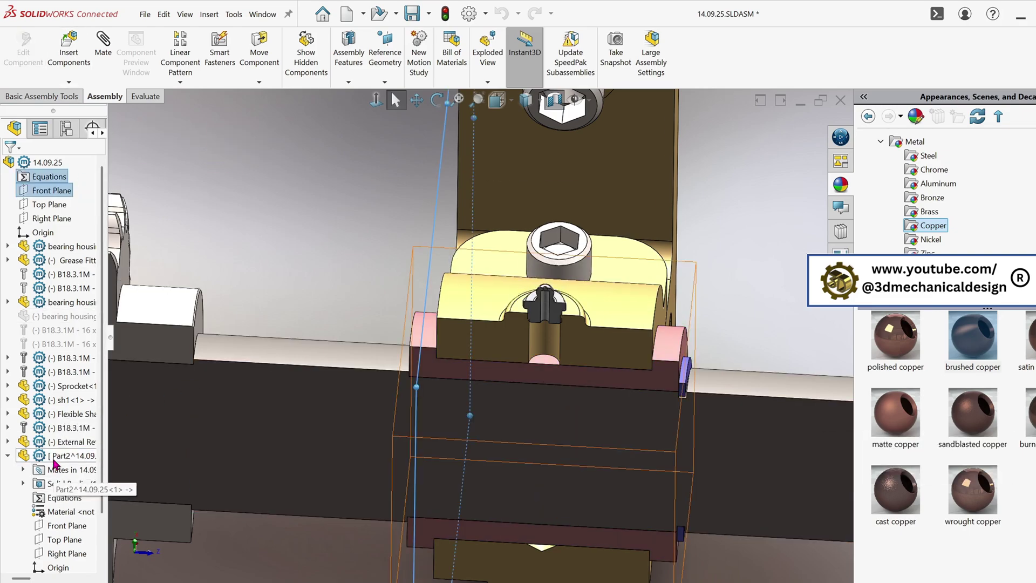
click(23, 51)
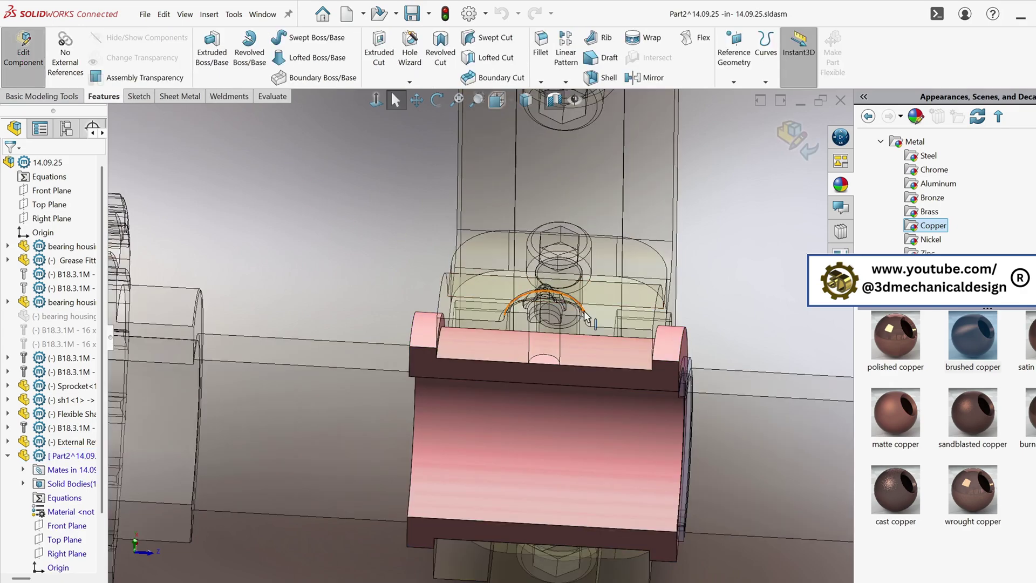
Step: Start a sketch on the bearing housing's flat boss face beneath the grease fitting
middle_drag(587, 318, 477, 254)
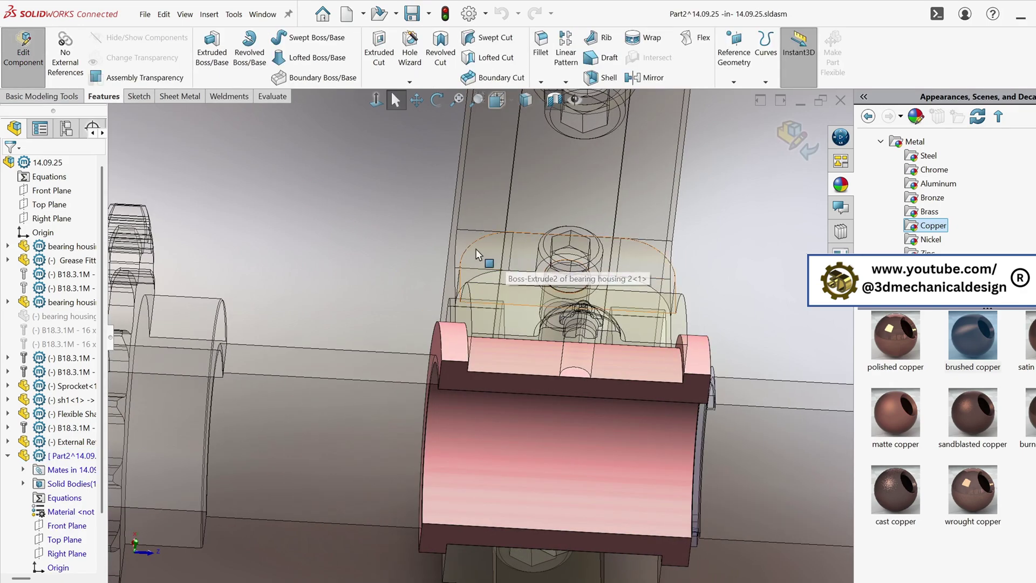
key(s)
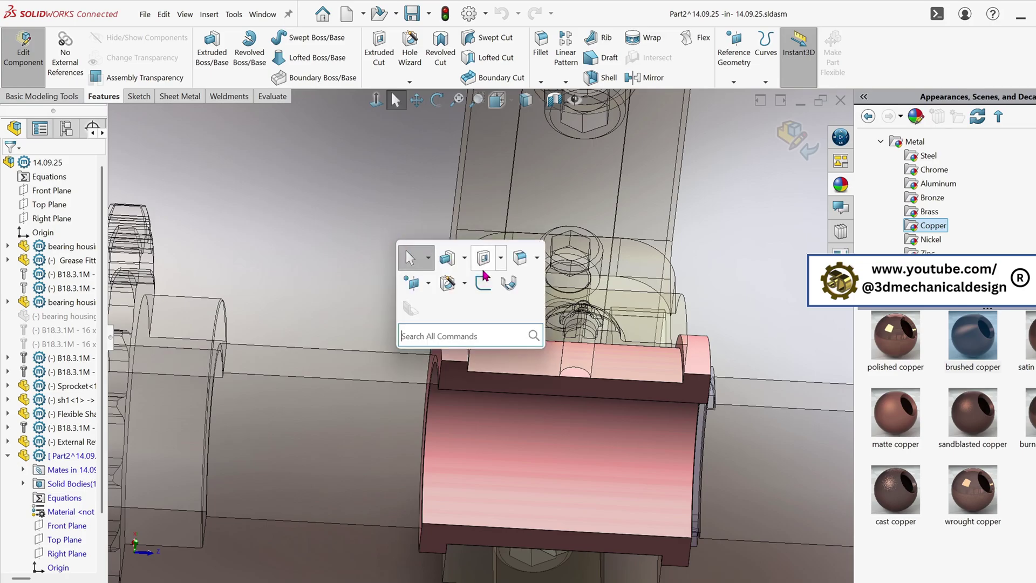
click(488, 282)
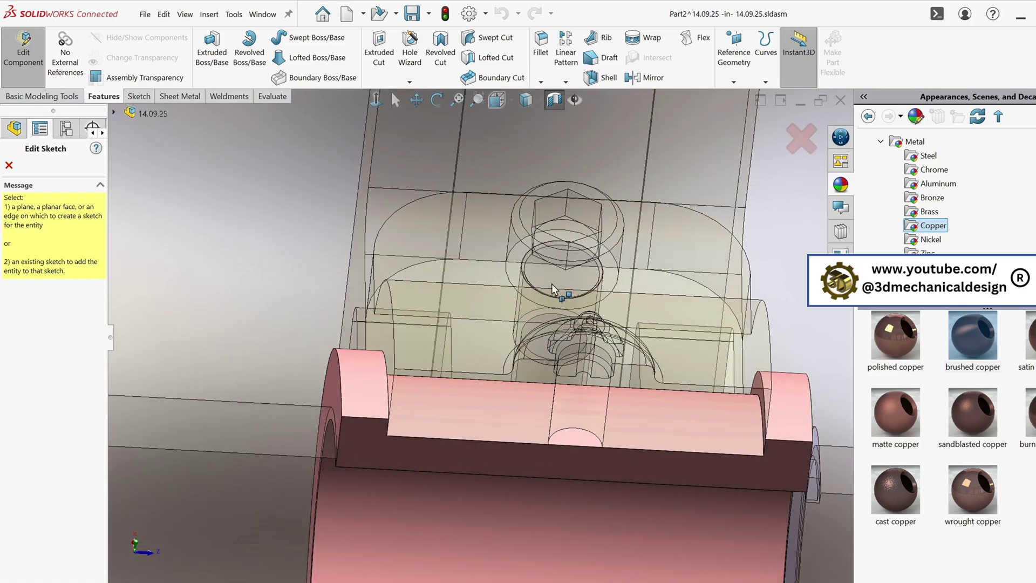
middle_drag(552, 283, 659, 415)
click(660, 413)
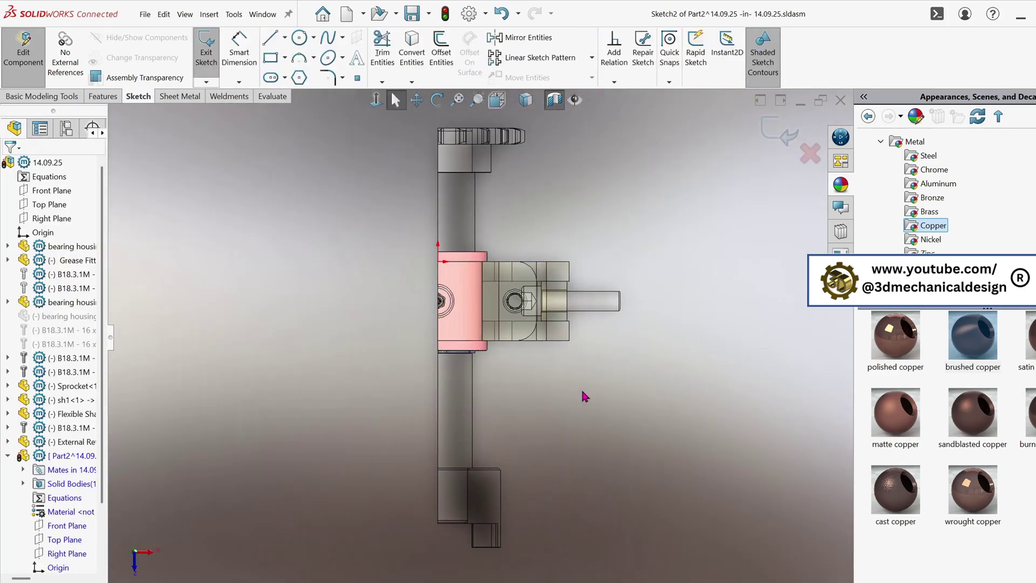
Step: Sketch a circle about 19 mm in diameter centered on the grease fitting
key(s)
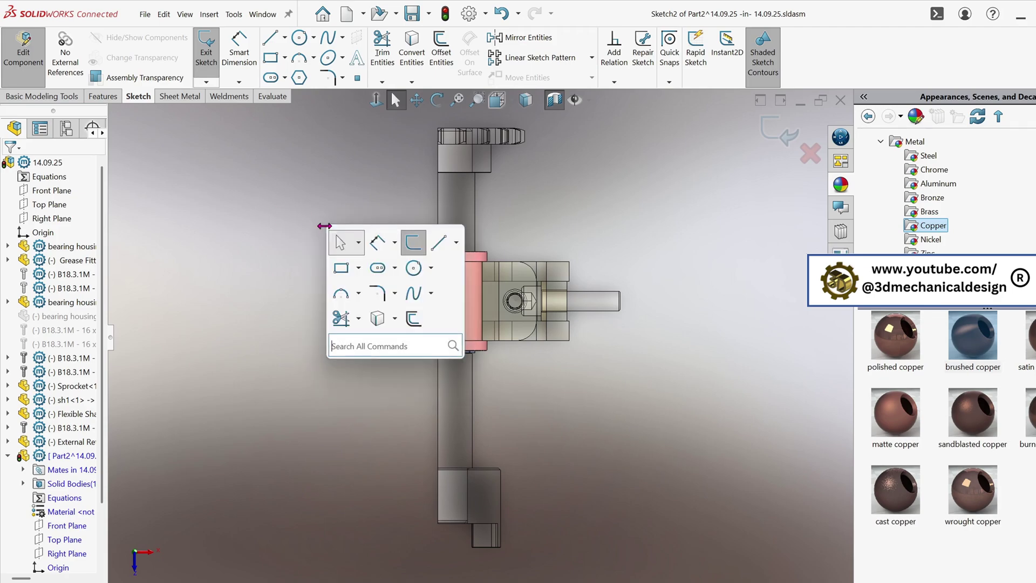
click(431, 268)
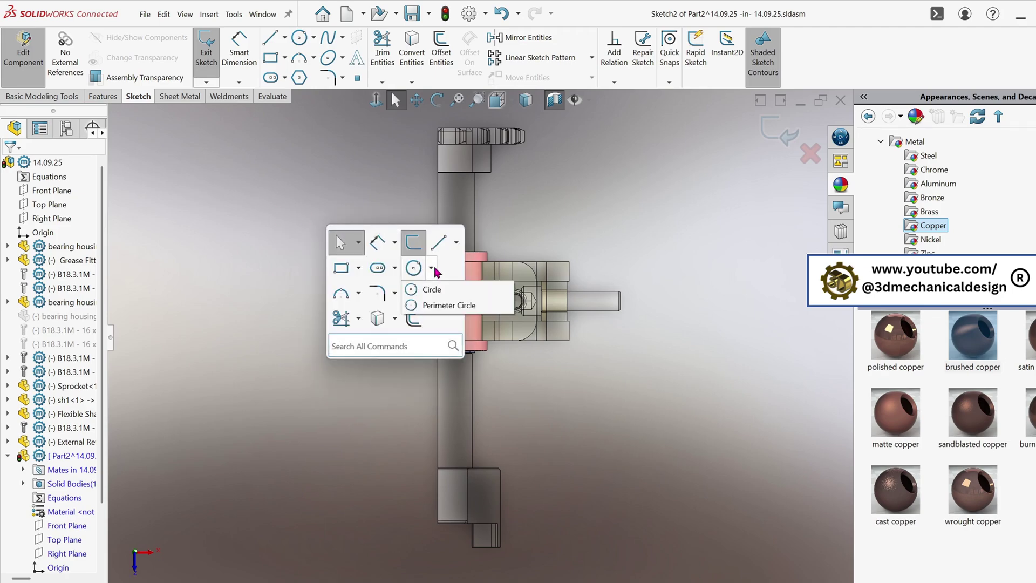
click(413, 292)
scroll(405, 289, down, 10)
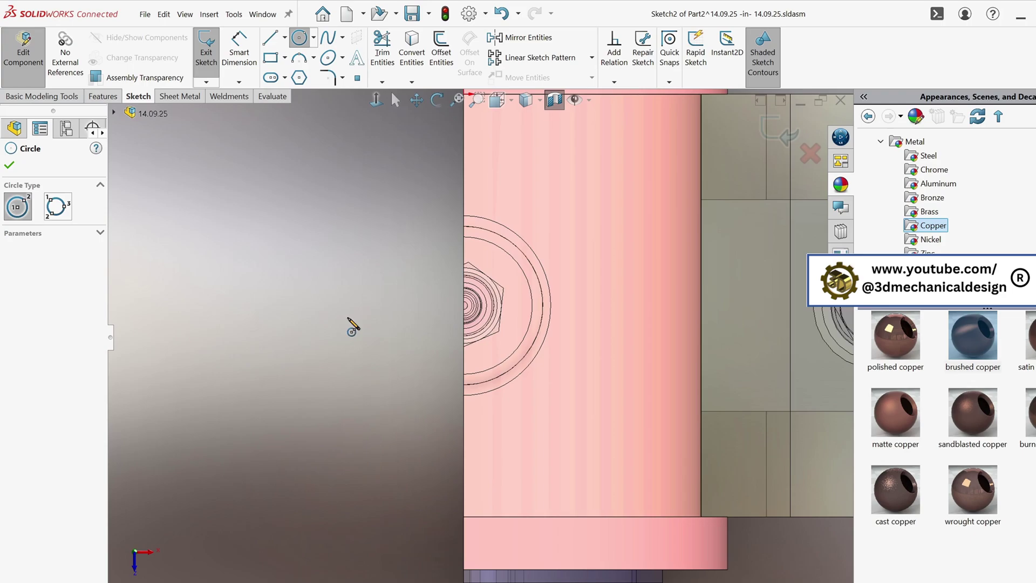
click(468, 301)
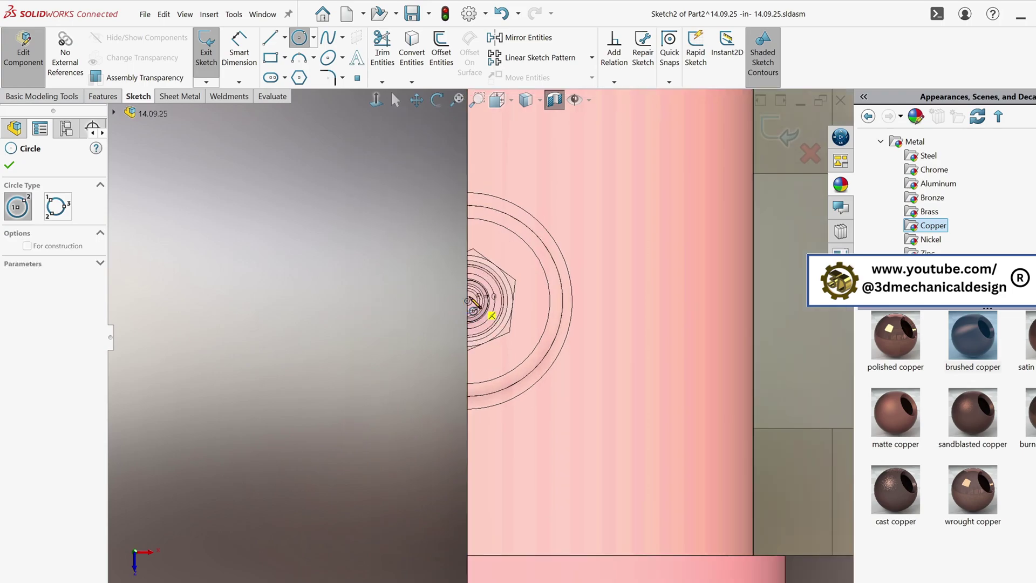
click(486, 249)
scroll(486, 250, up, 3)
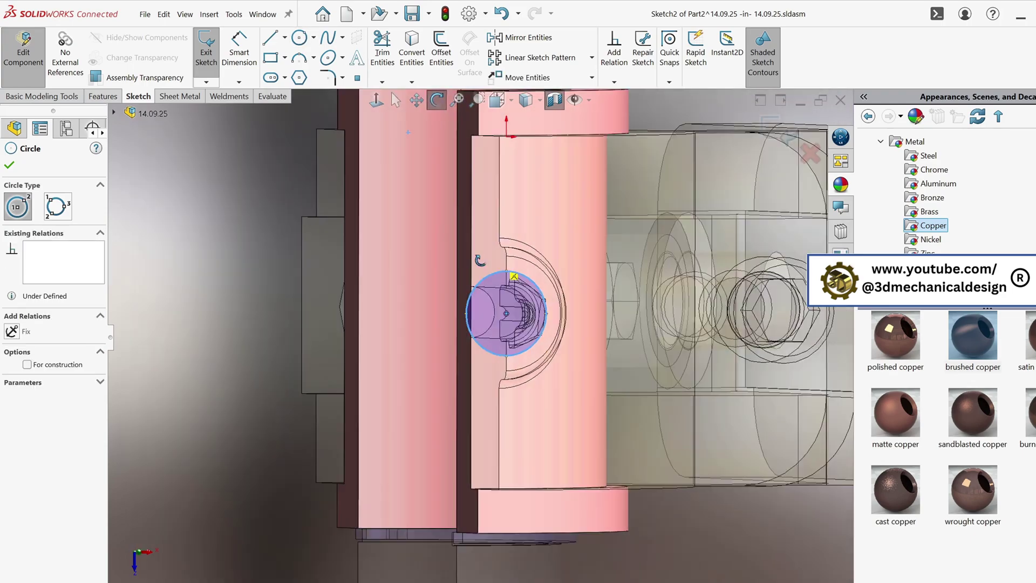
Step: Dimension the grease hole circle's diameter at 12 mm
mouse_move(486, 250)
middle_down()
mouse_move(529, 270)
mouse_move(591, 260)
mouse_move(573, 268)
mouse_move(591, 272)
middle_up()
scroll(583, 324, down, 2)
key(s)
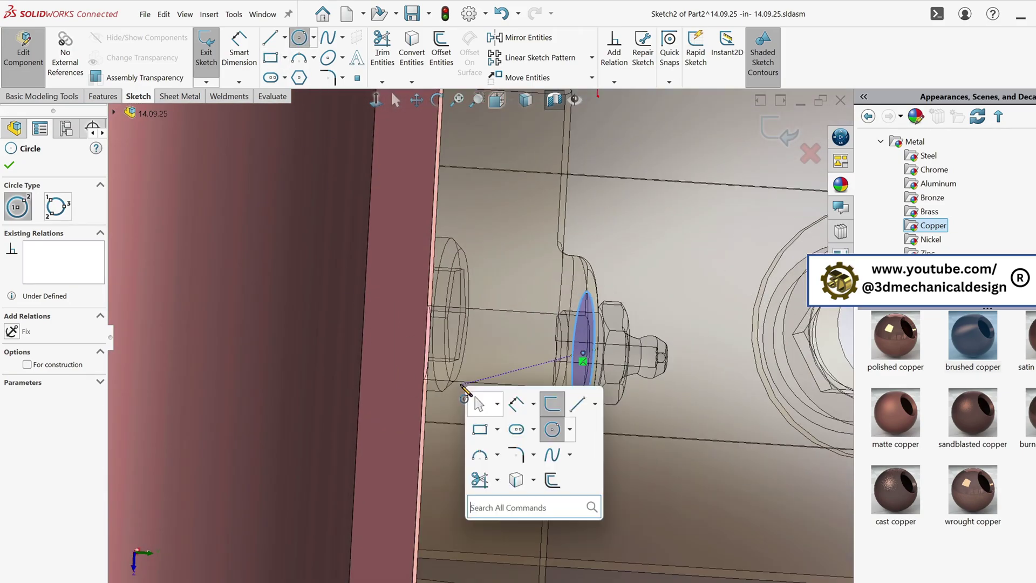
click(501, 409)
key(d)
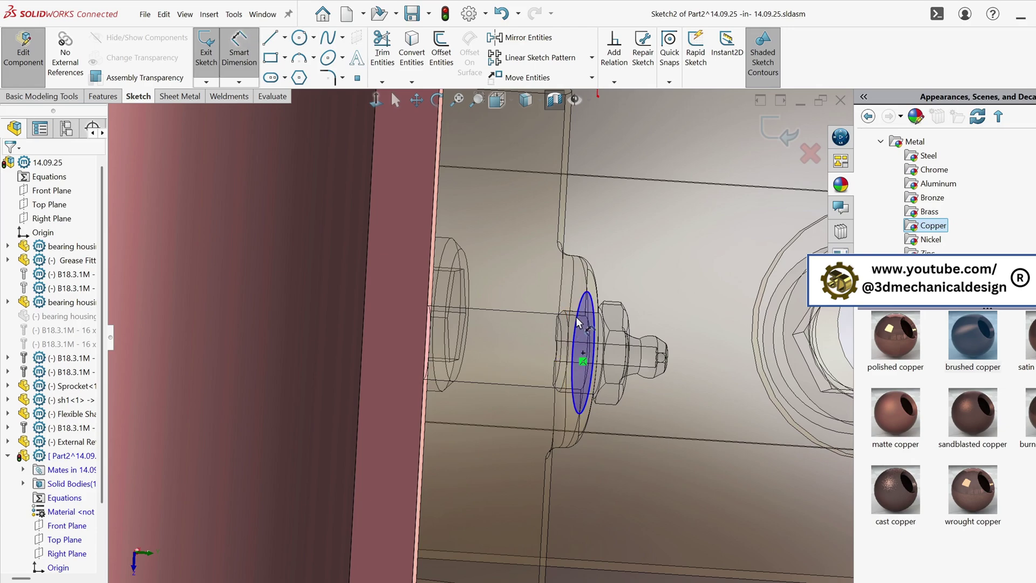
key(ctrl+8)
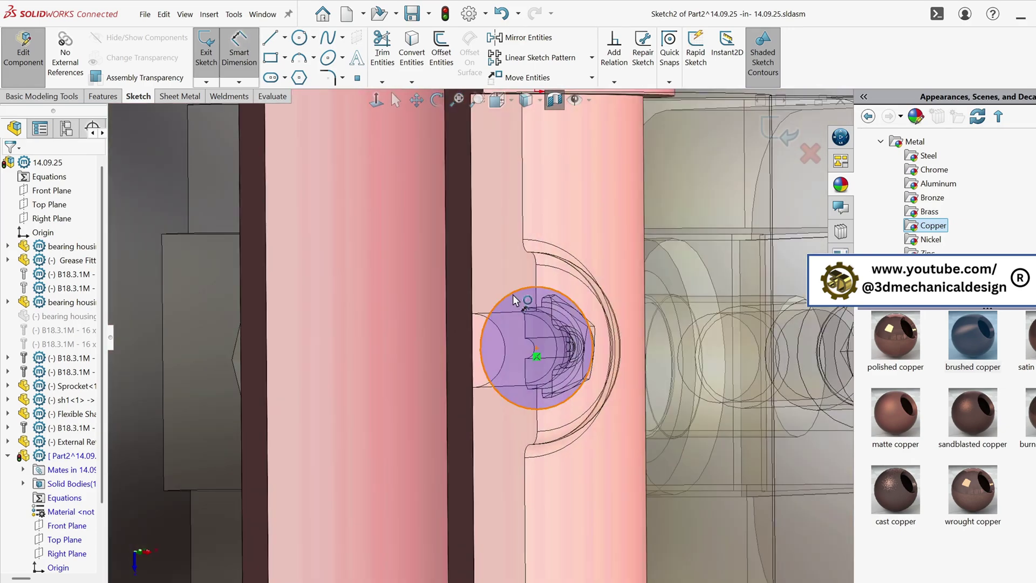
click(514, 292)
click(419, 275)
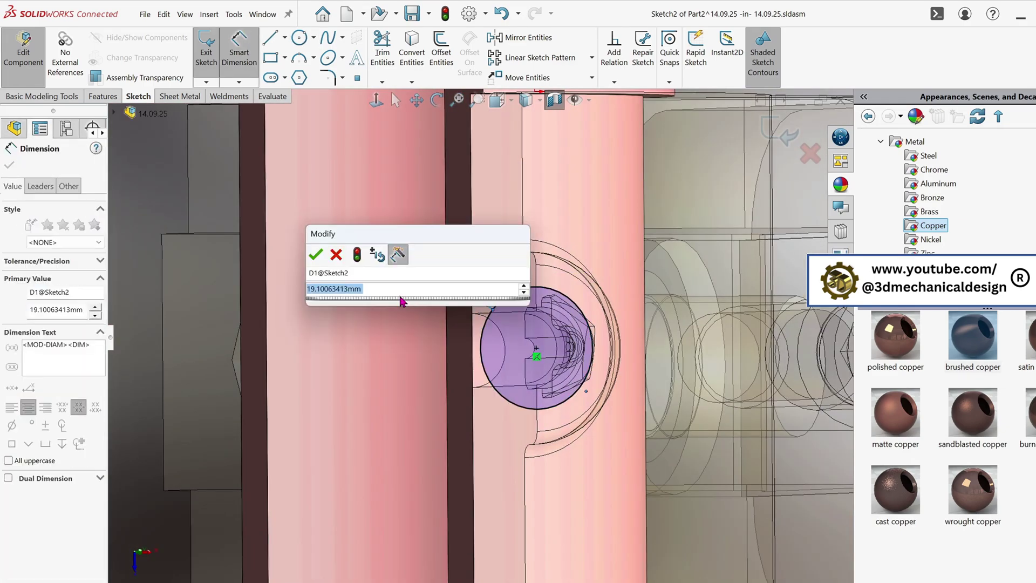
text(1)
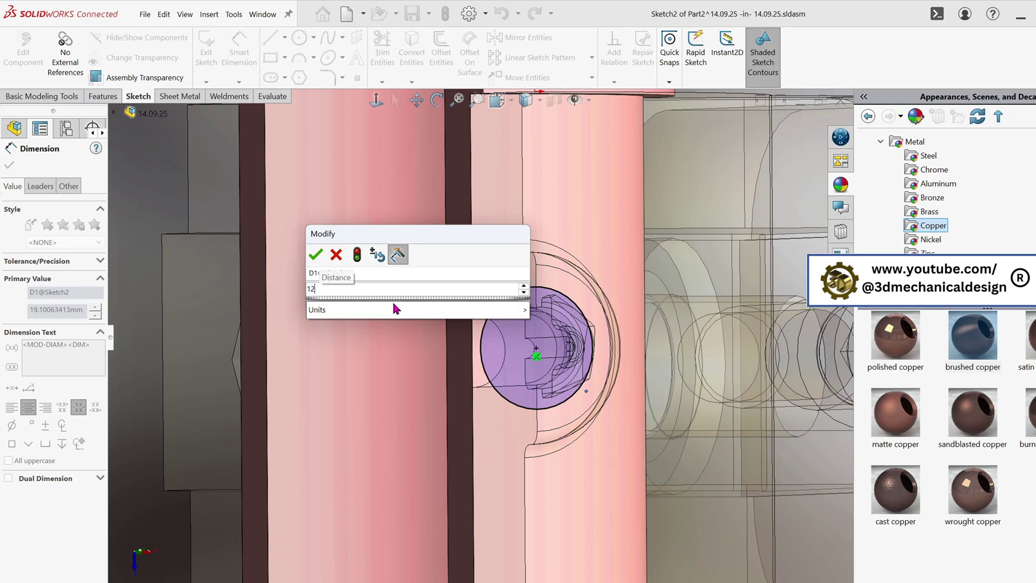
text(2)
key(Return)
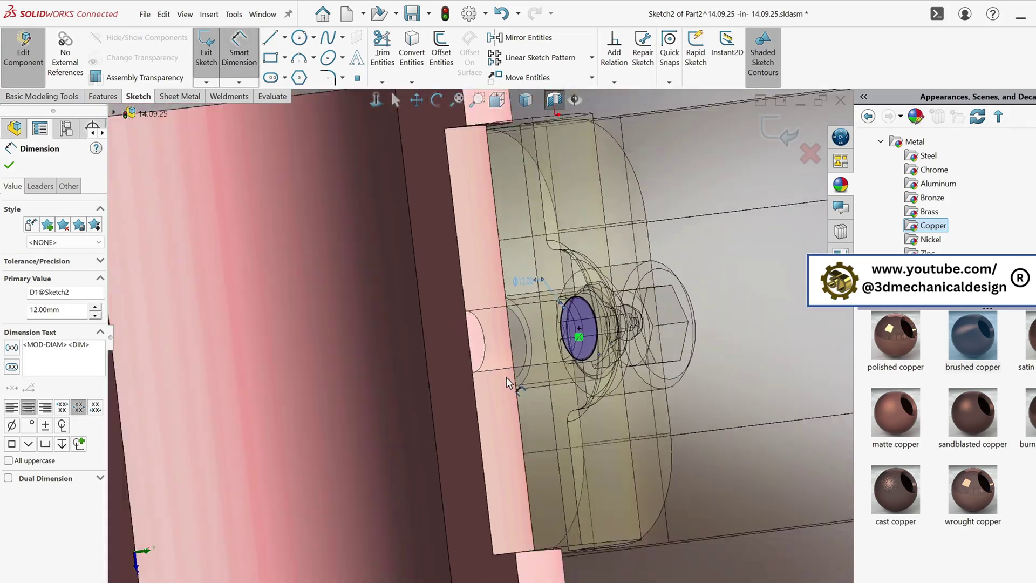
Step: Cut the 12 mm circle through the bushing wall with an Extruded Cut set to Up To Next
key(s)
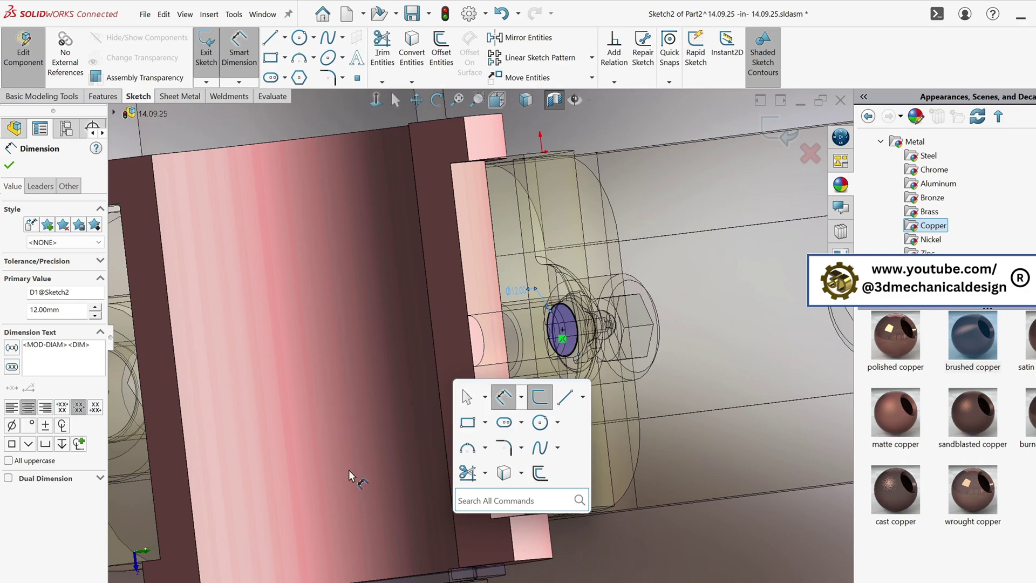
click(102, 96)
click(383, 52)
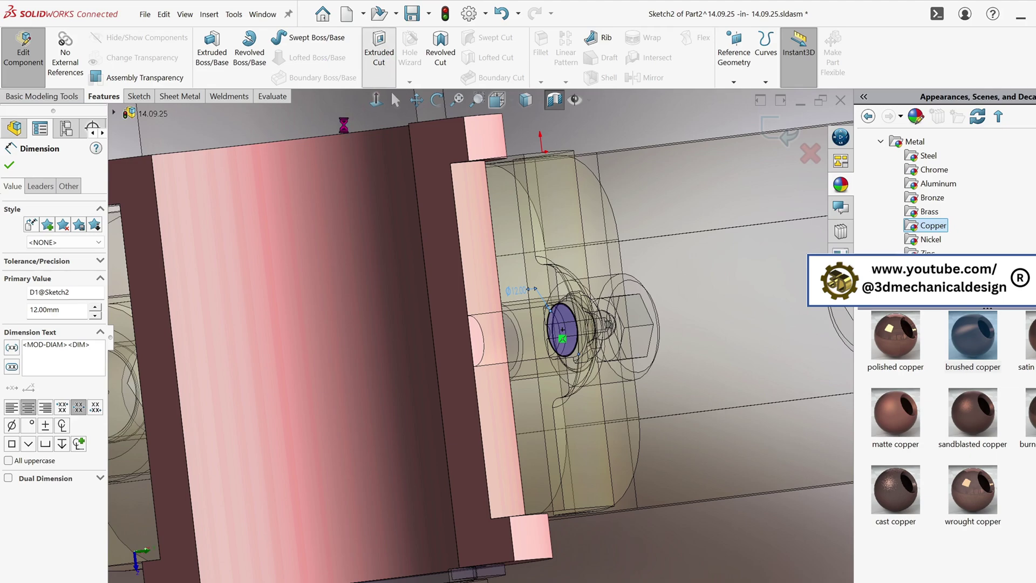
click(93, 236)
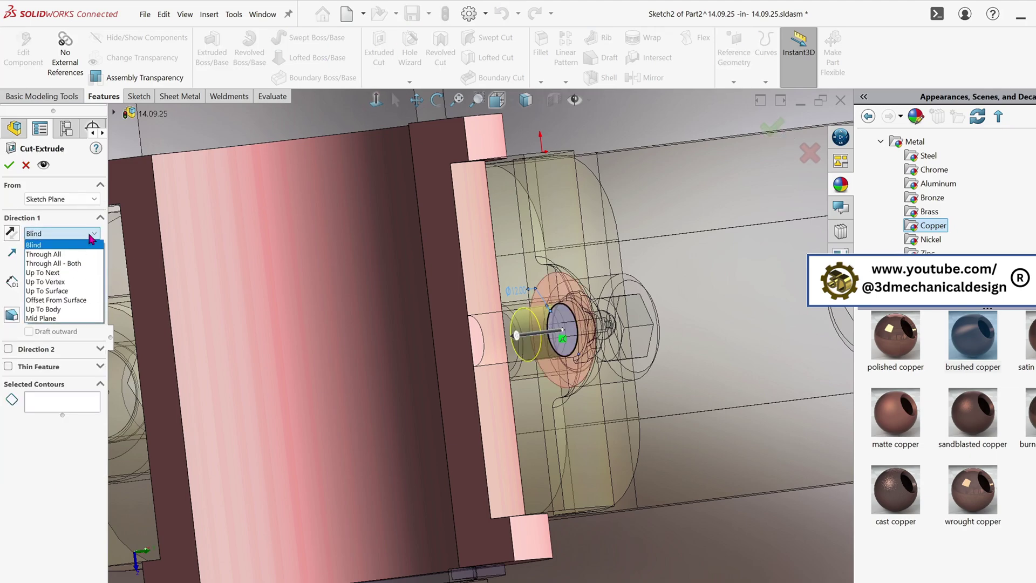
click(50, 273)
click(9, 164)
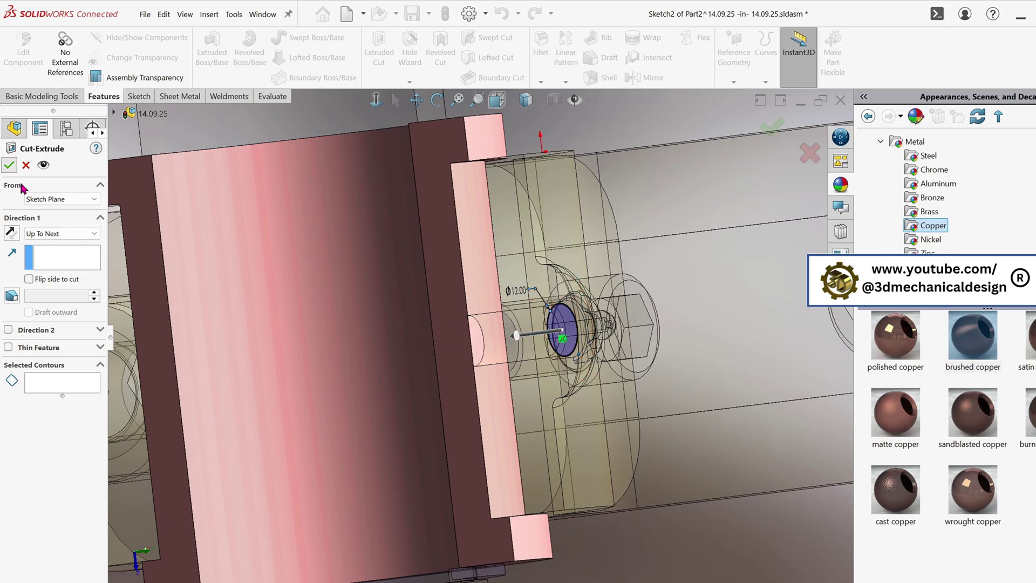
Step: Pattern the 12 mm grease hole circularly about the bushing's bore edge with 4 equally spaced instances over 360 degrees
middle_drag(412, 412, 367, 445)
click(565, 82)
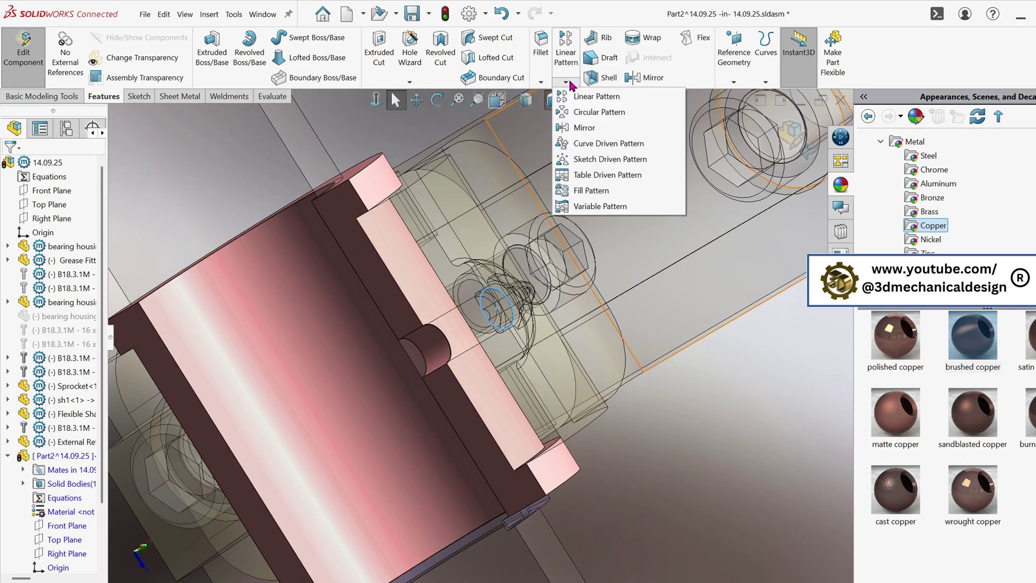
click(591, 113)
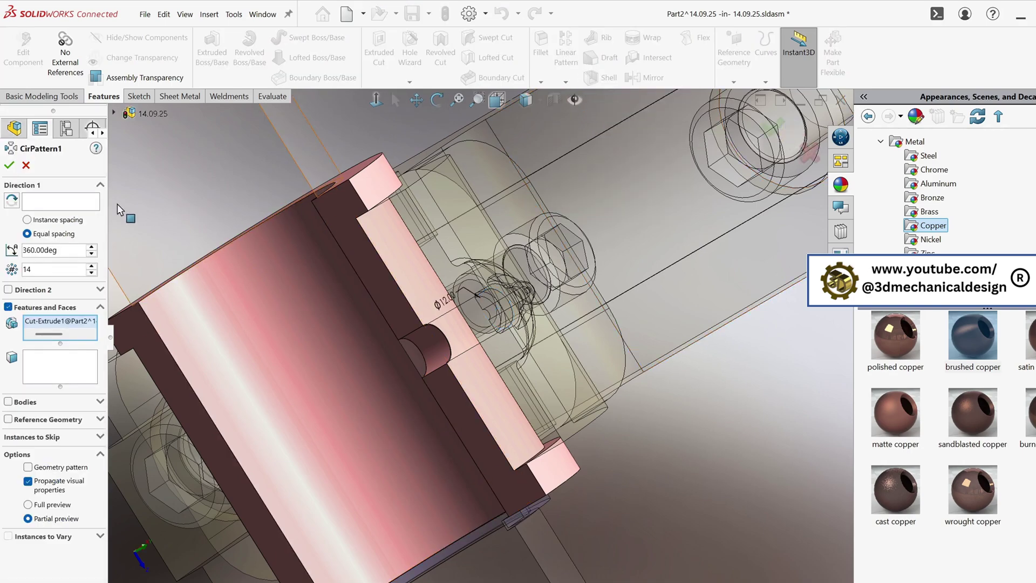
click(67, 205)
middle_drag(293, 195, 315, 205)
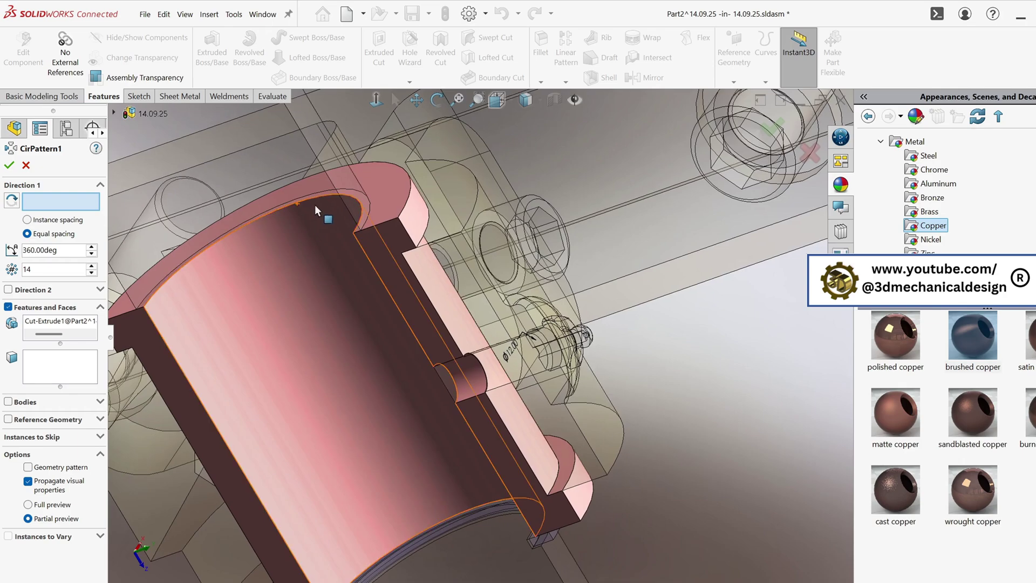
click(318, 196)
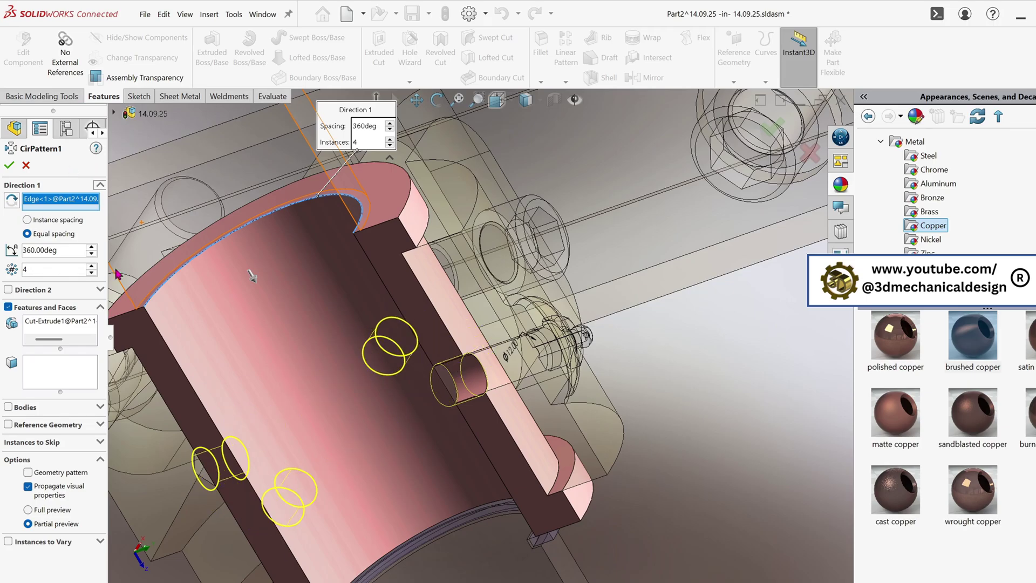
click(9, 166)
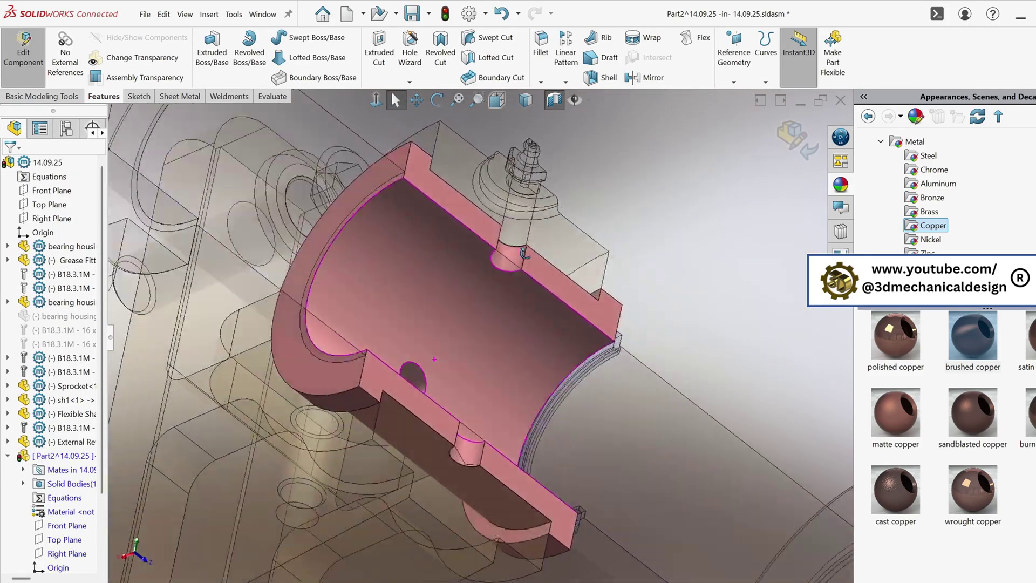
Step: Start a sketch on the bushing part's Right Plane and view the sectioned grease hole face-on
middle_drag(524, 252, 457, 334)
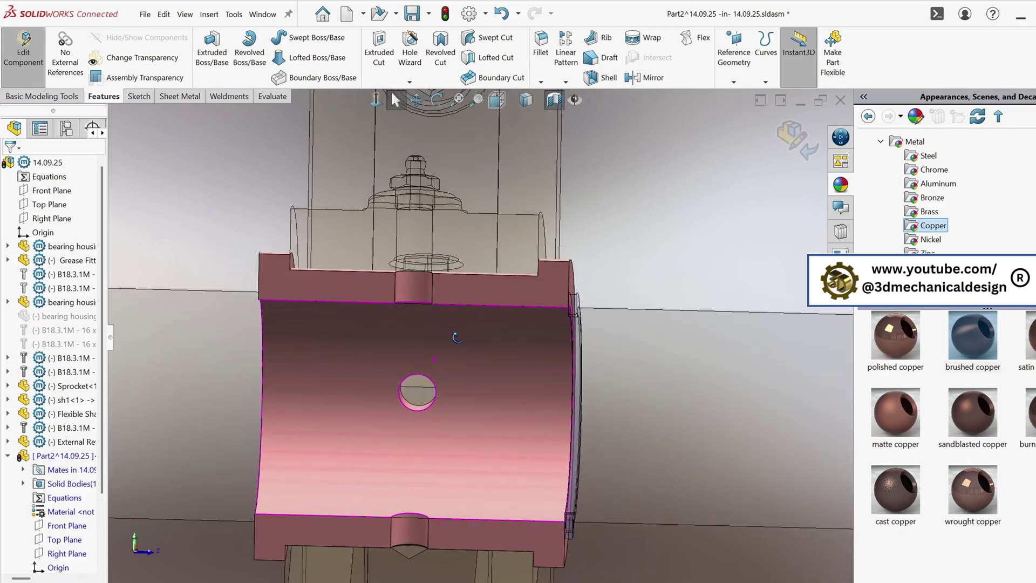
click(70, 554)
click(138, 97)
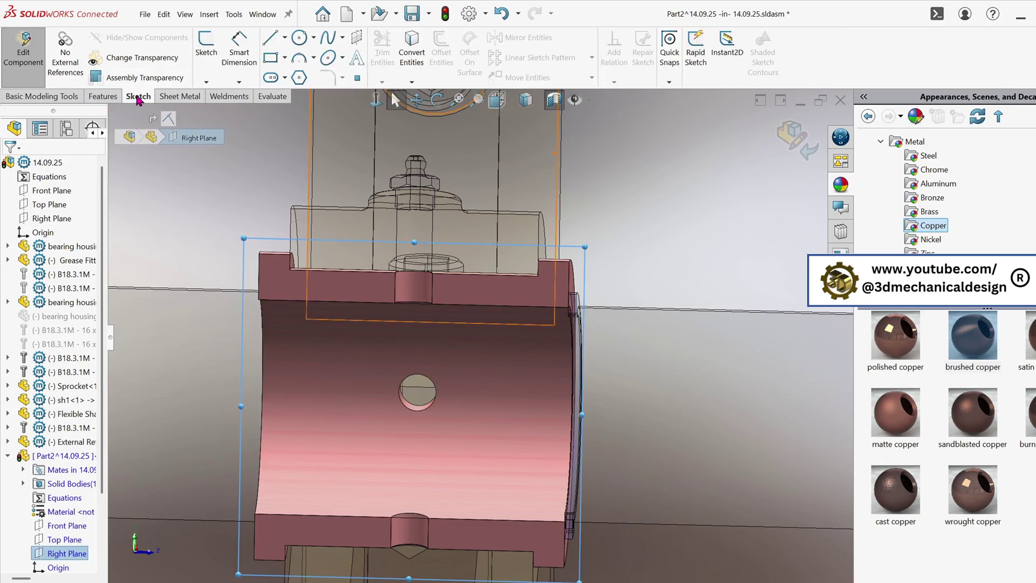
click(206, 50)
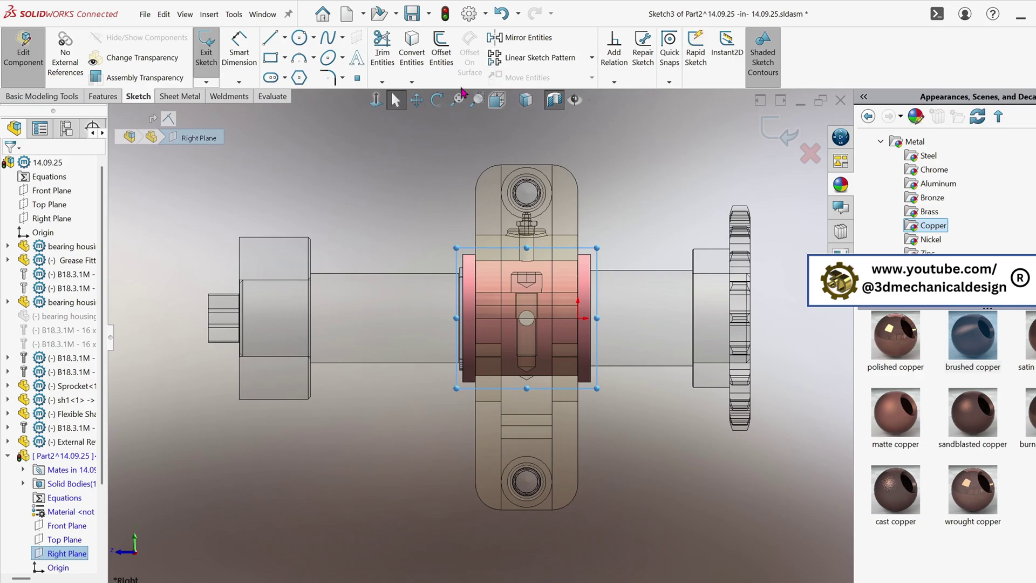
scroll(542, 285, down, 5)
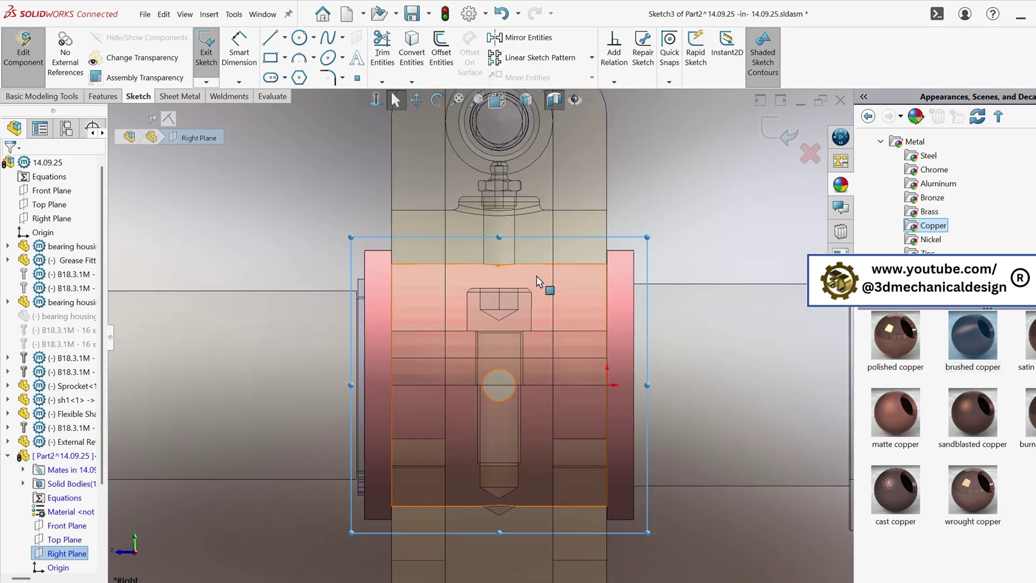
key(ctrl+8)
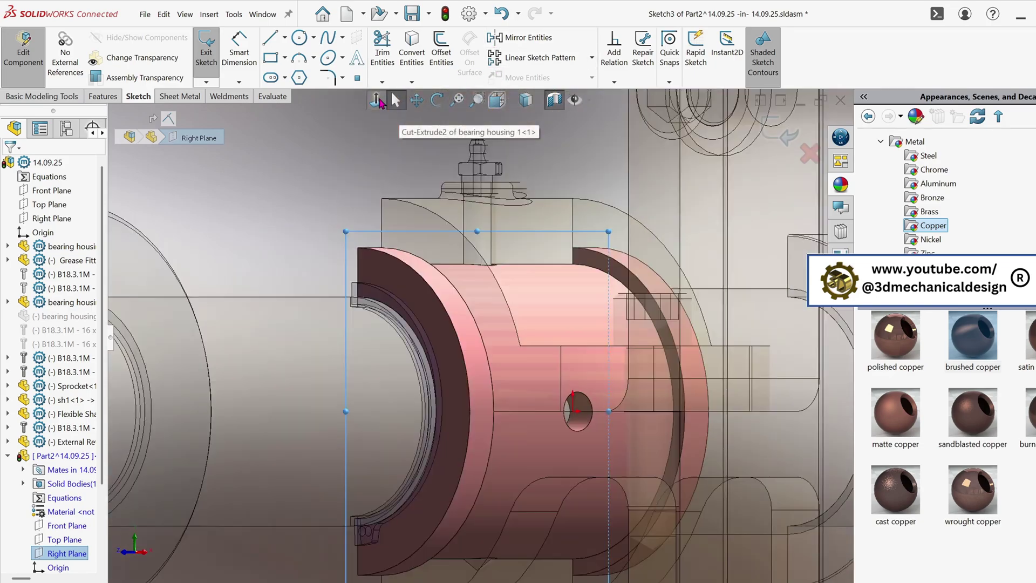
scroll(434, 232, down, 5)
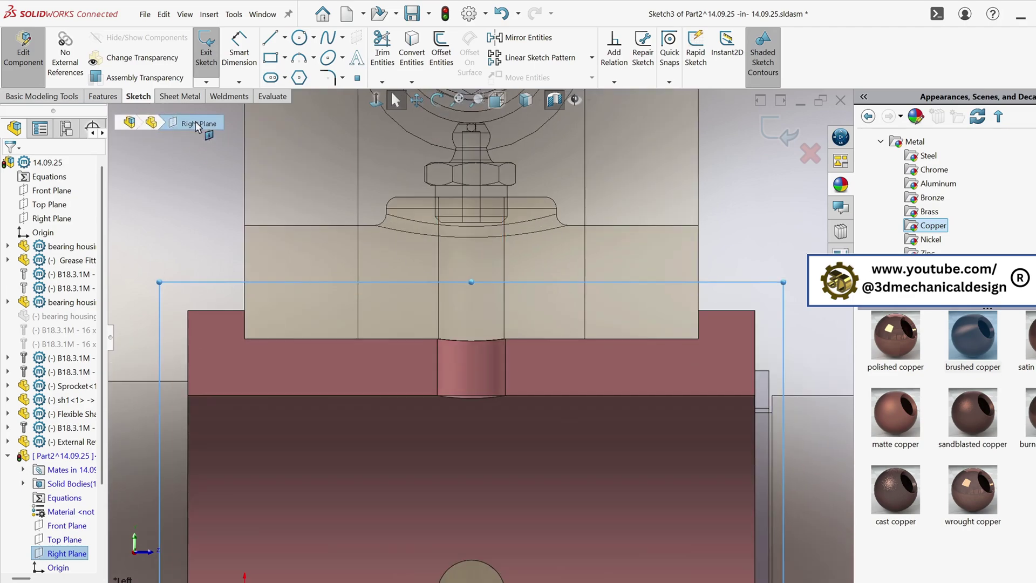
Step: Sketch a horizontal centerline between the flanges near the bushing's outer surface and reopen the sketch in the bushing's own part window
click(286, 60)
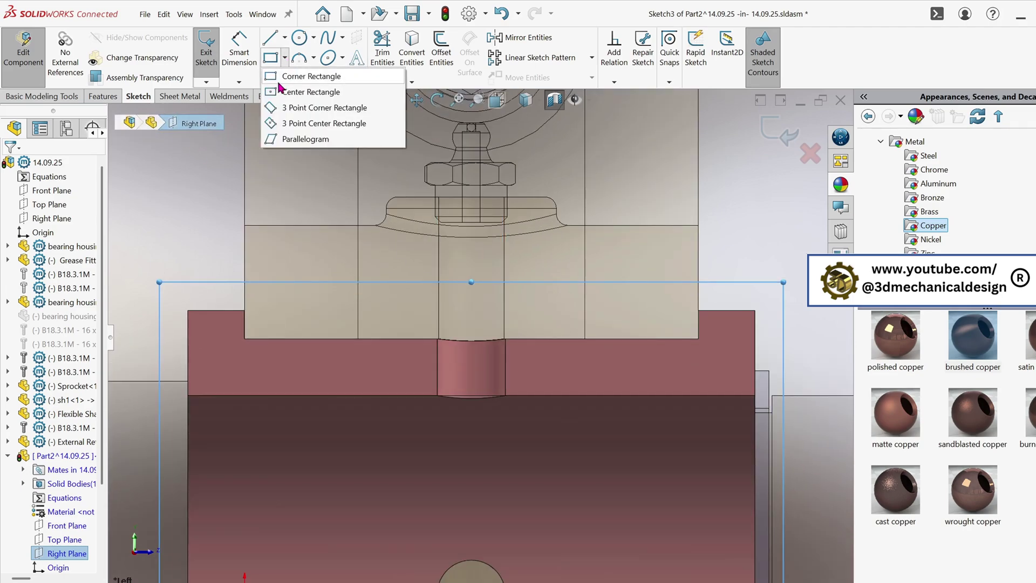
click(284, 39)
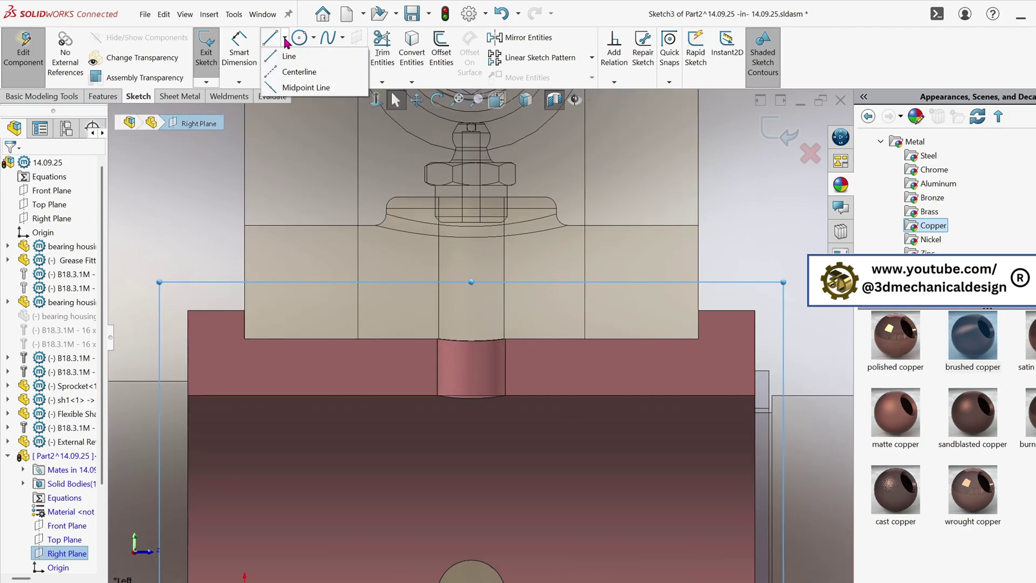
click(284, 39)
click(285, 39)
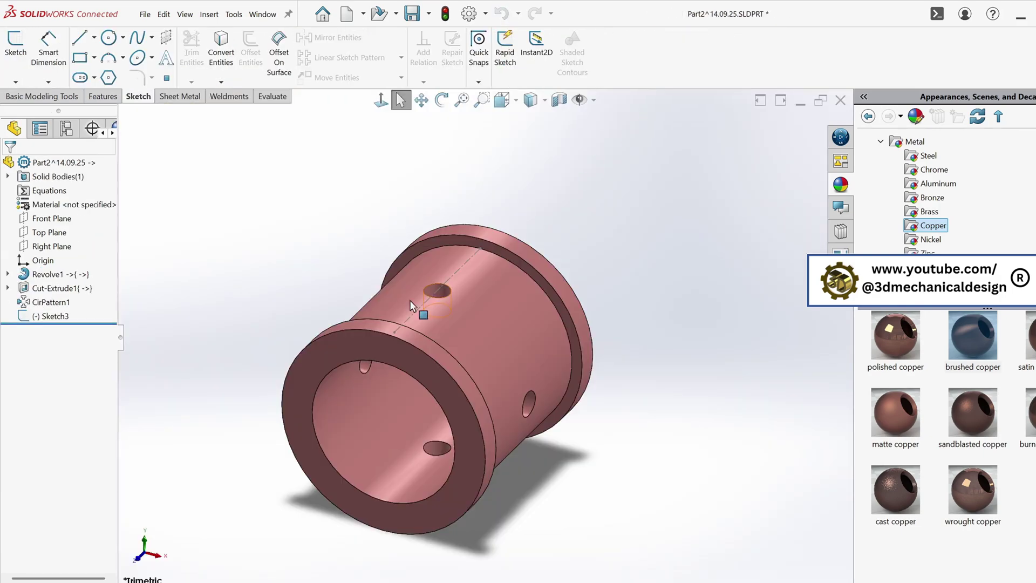
right_click(49, 317)
click(62, 279)
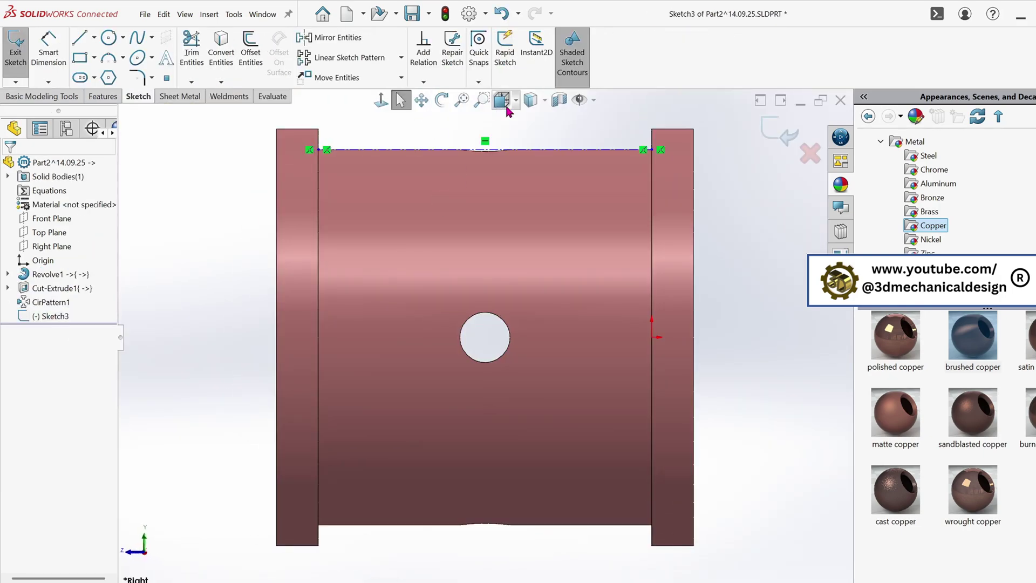
Step: Try to relate the horizontal centerline to the bushing's outer cylindrical face between the flanges
scroll(358, 190, up, 5)
click(294, 167)
click(316, 212)
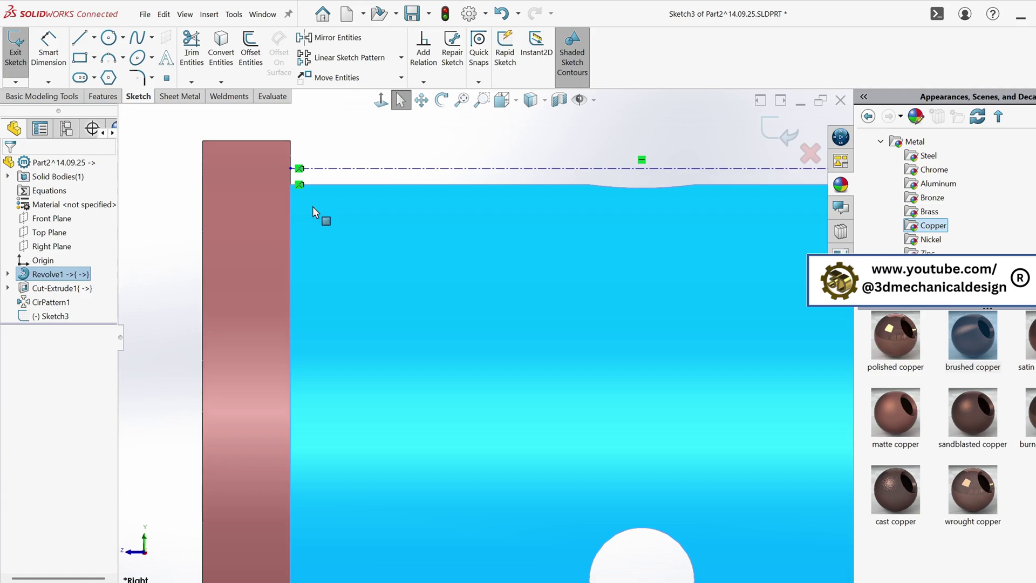
click(291, 184)
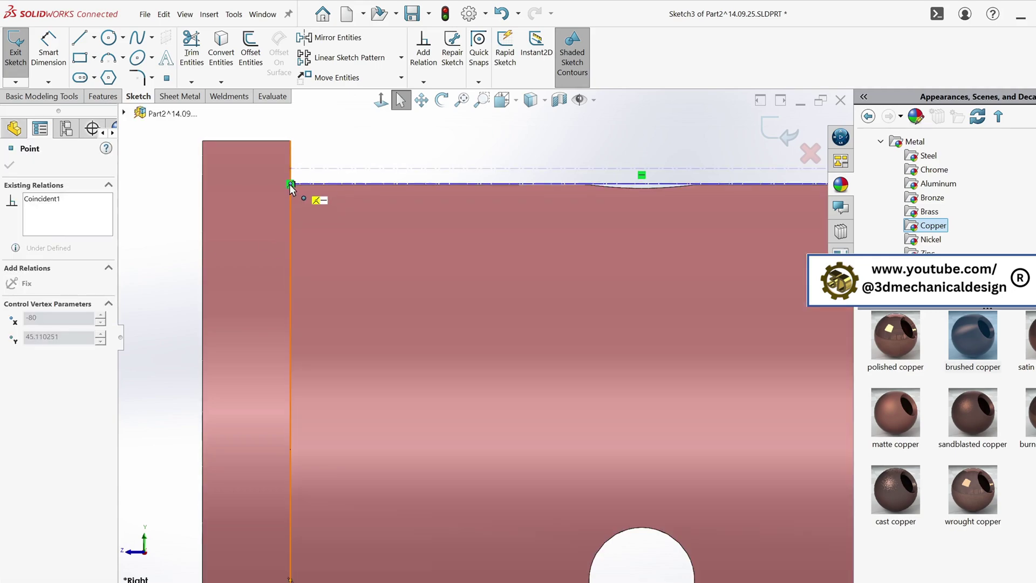
click(297, 182)
ctrl+click(322, 199)
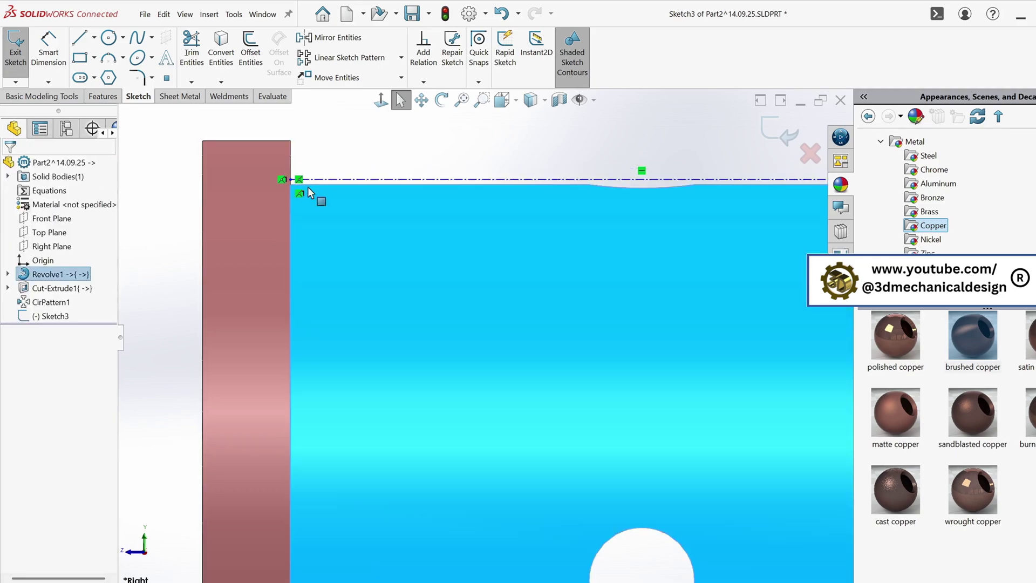
scroll(556, 216, up, 3)
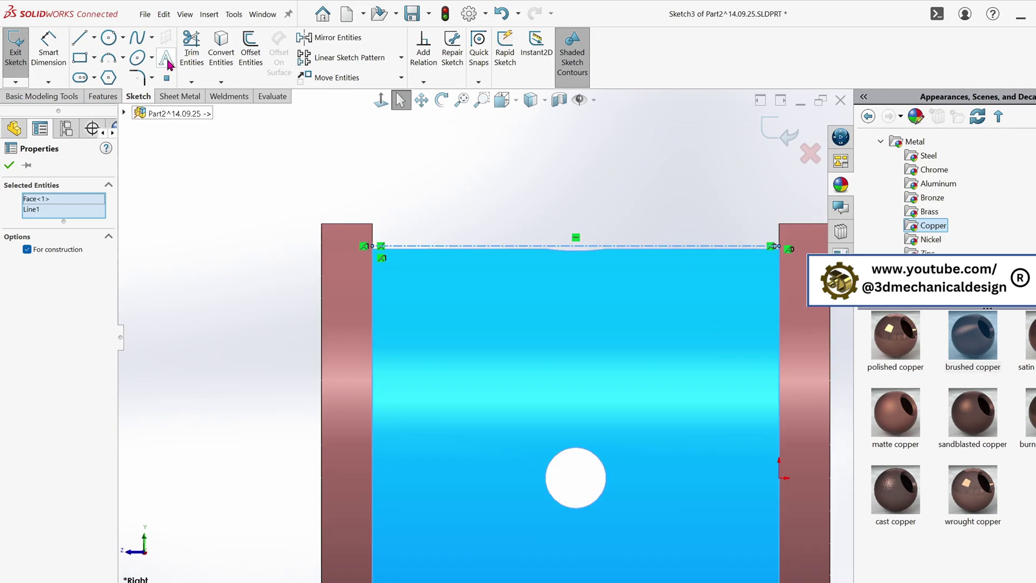
Step: Dimension the centerline's height above the origin at 45 mm
click(49, 51)
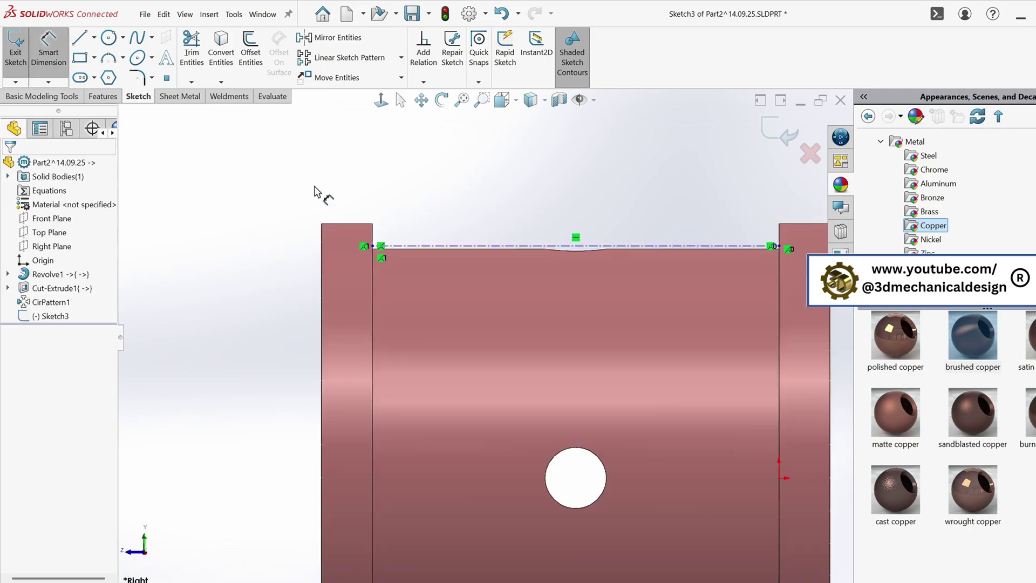
click(626, 247)
click(626, 334)
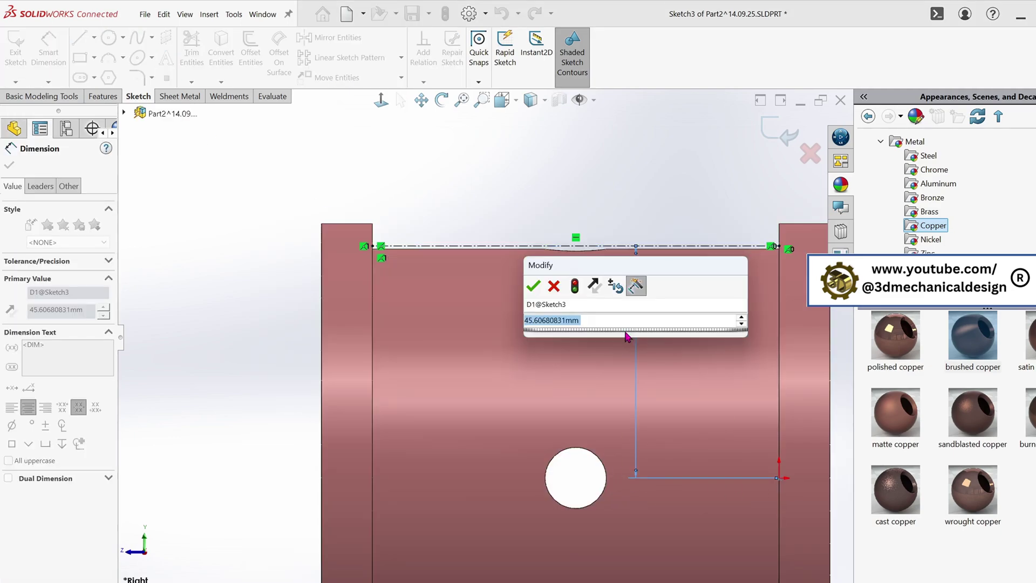
text(45)
key(Return)
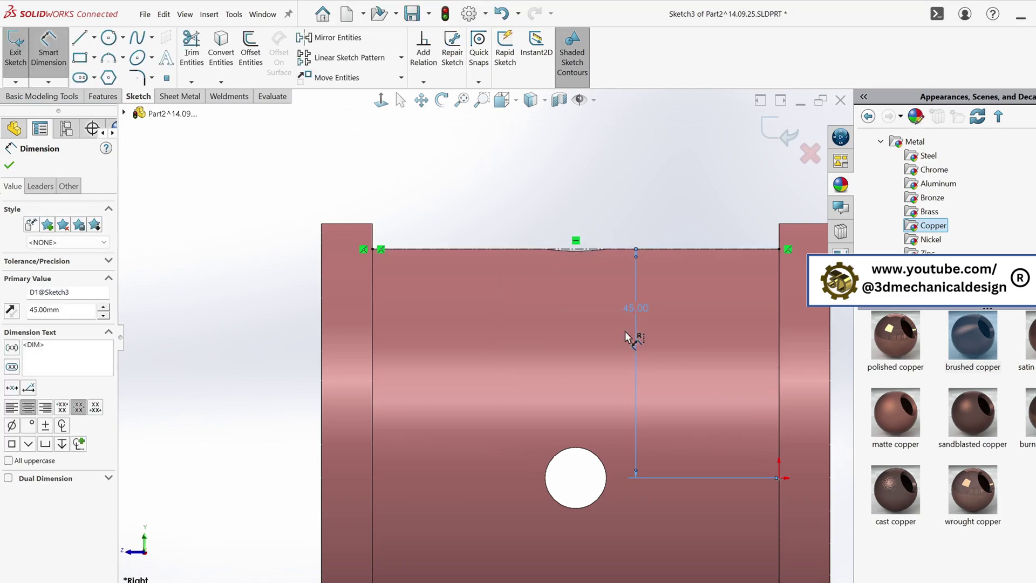
Step: Display the part as wireframe with hidden lines and sketch a second horizontal centerline between the flange faces along the bore's edge
click(545, 101)
click(533, 184)
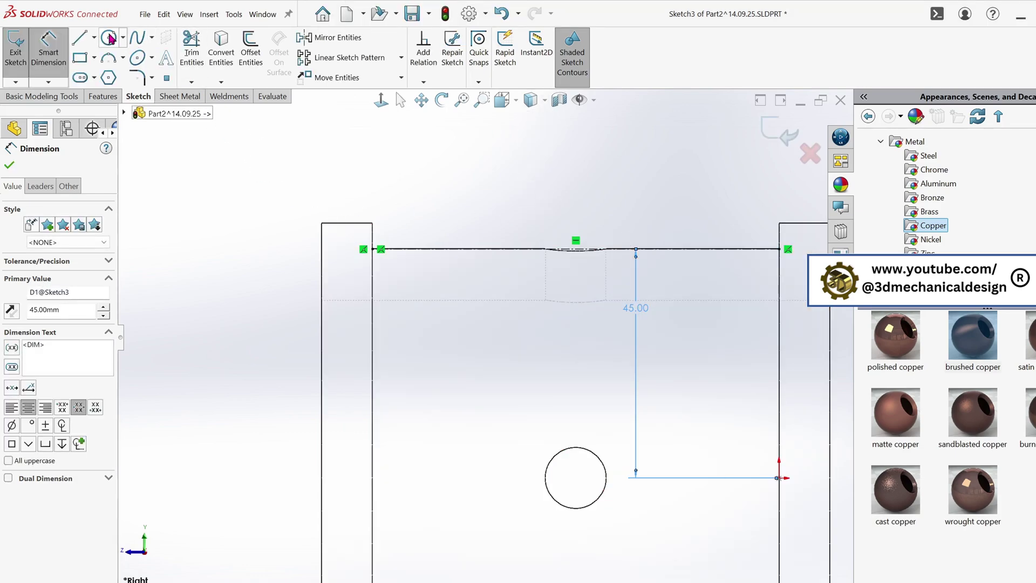
click(94, 37)
click(103, 72)
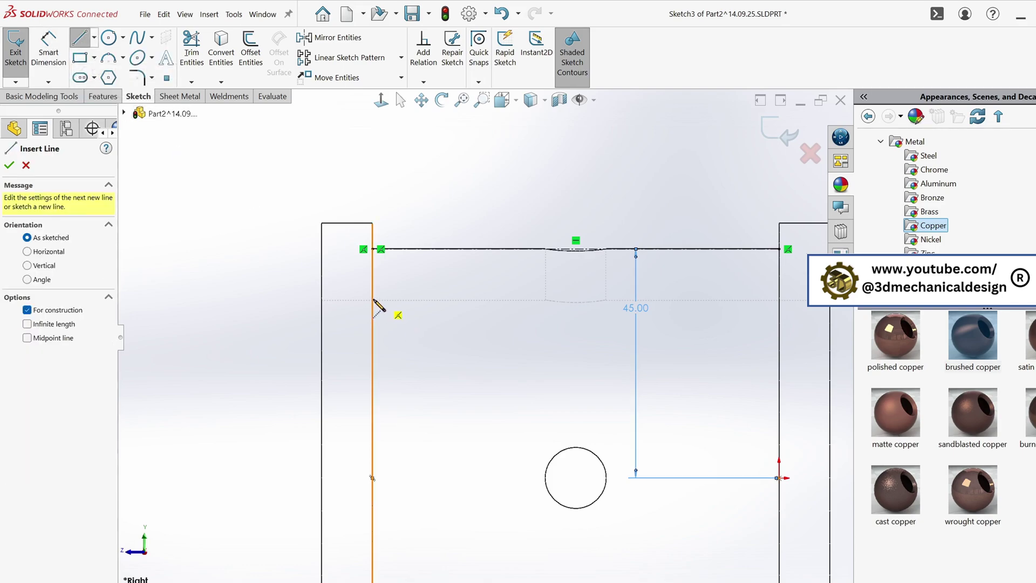
click(372, 300)
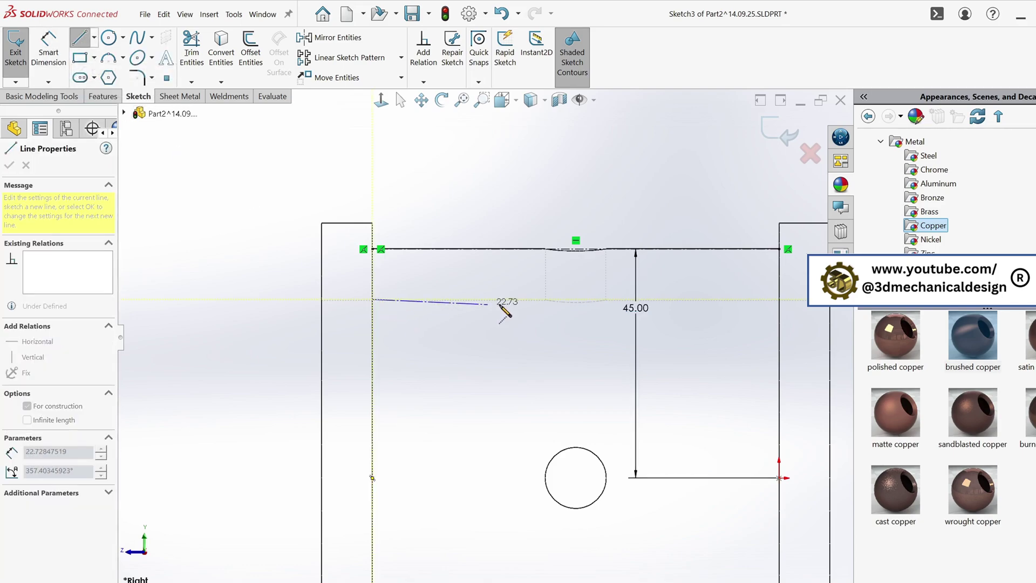
click(780, 300)
key(Escape)
scroll(756, 324, down, 3)
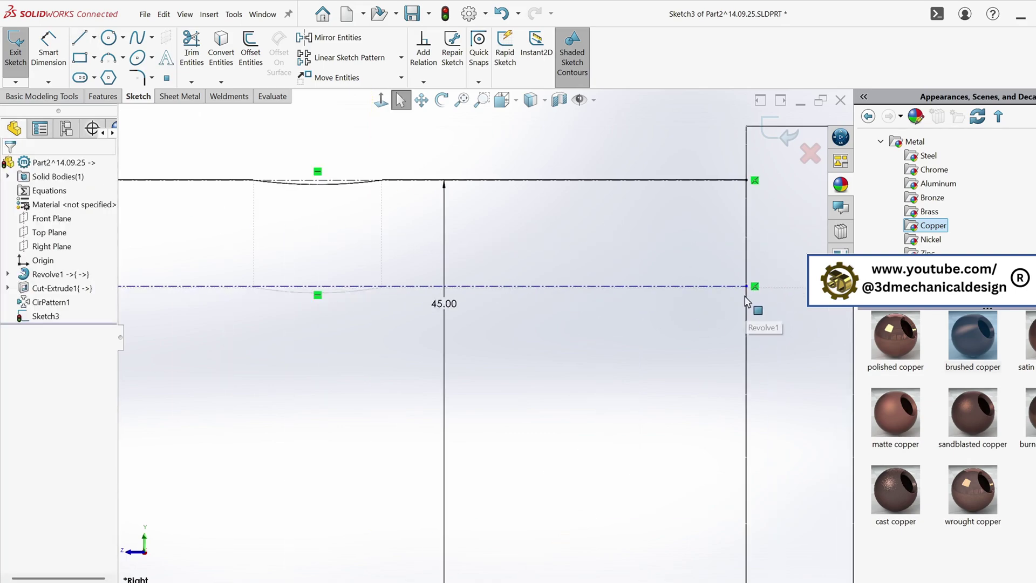
Step: Dimension the lower centerline's height above the origin at 35 mm
click(747, 286)
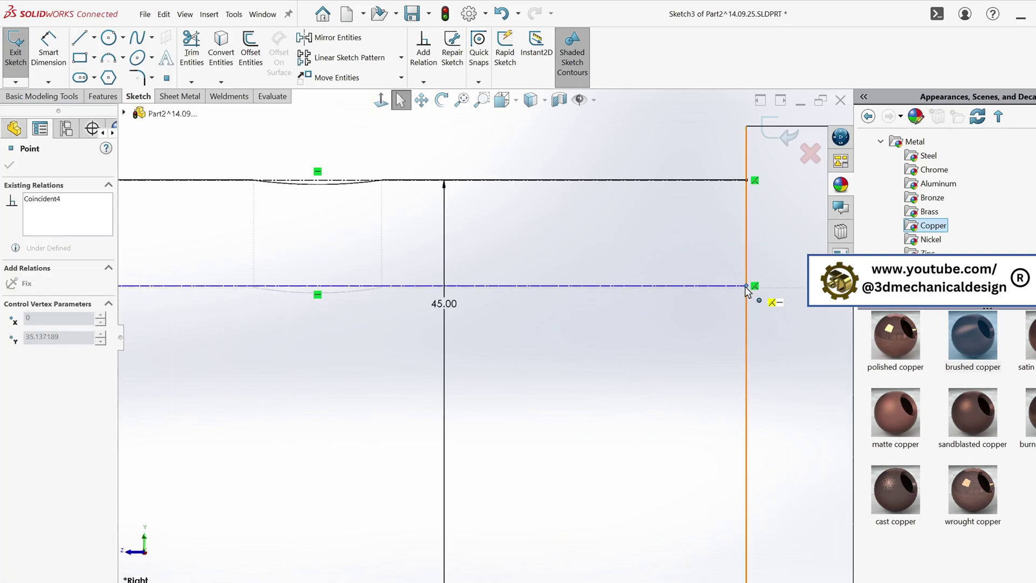
click(259, 286)
click(241, 347)
scroll(323, 343, up, 3)
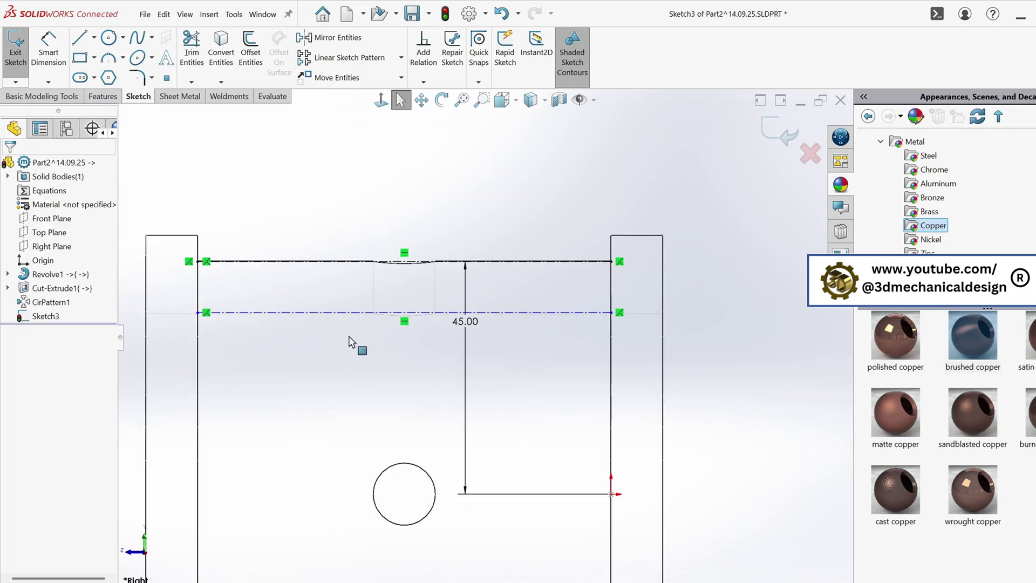
click(49, 50)
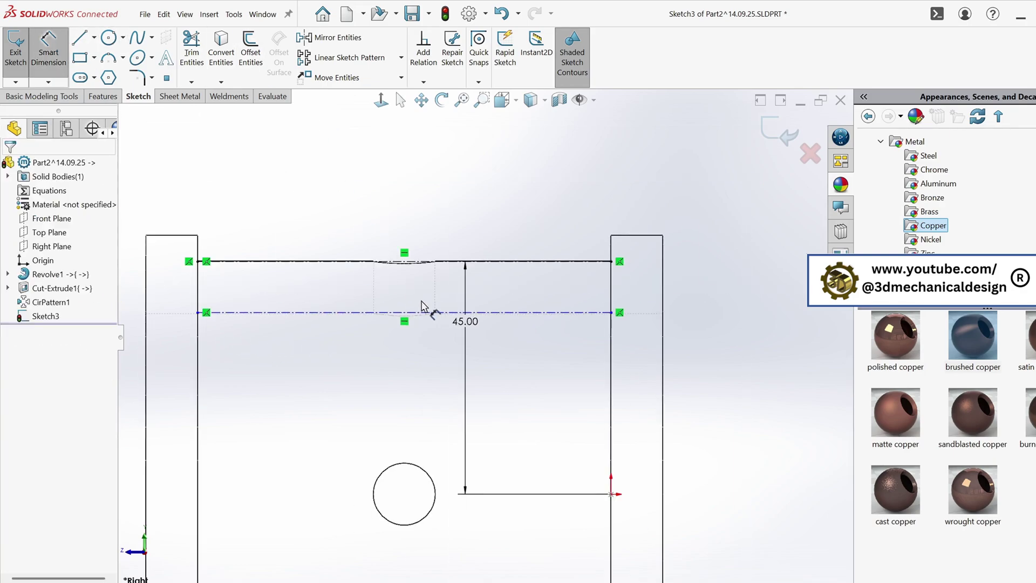
click(521, 314)
click(613, 495)
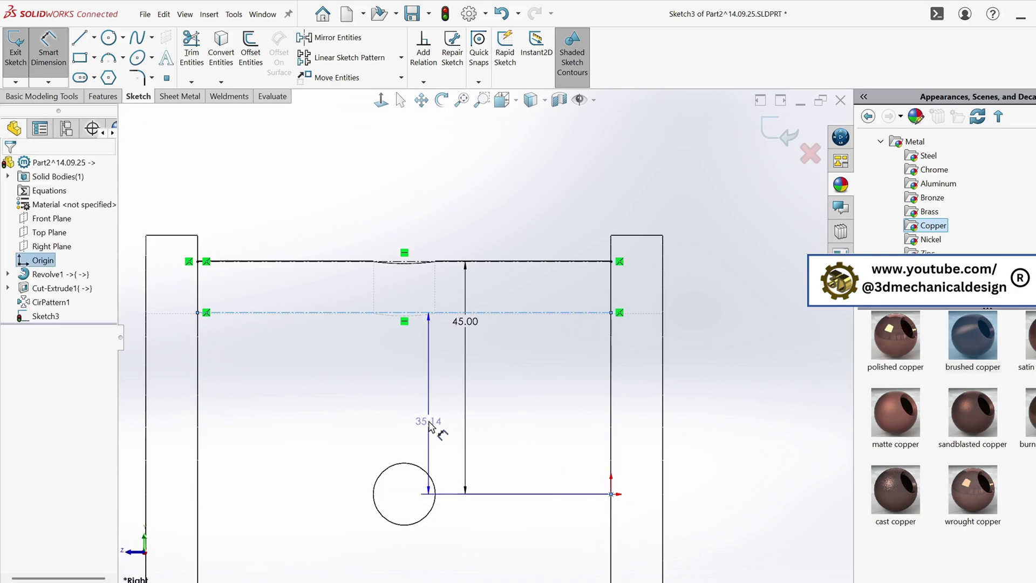
click(430, 426)
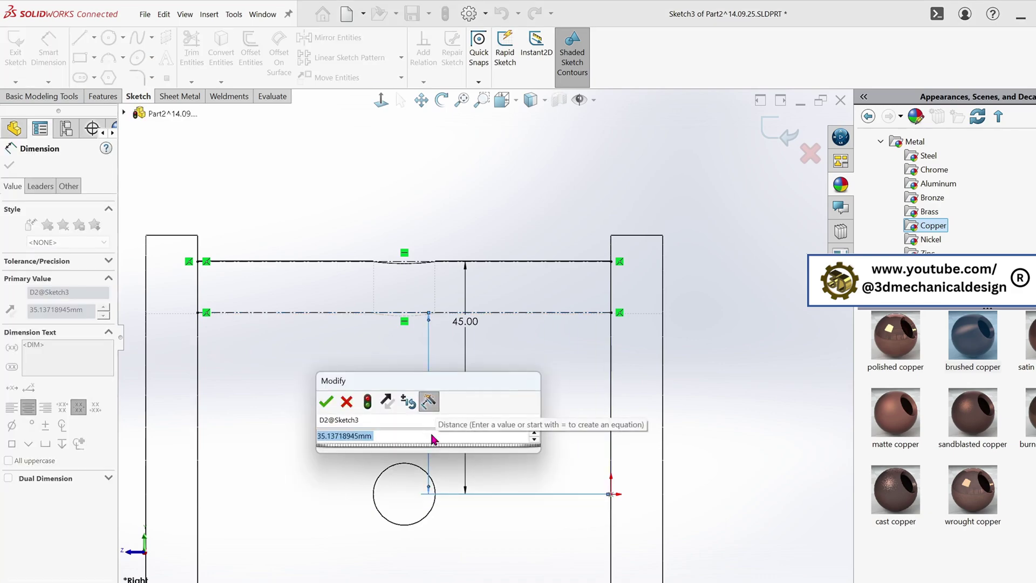
text(35)
key(Return)
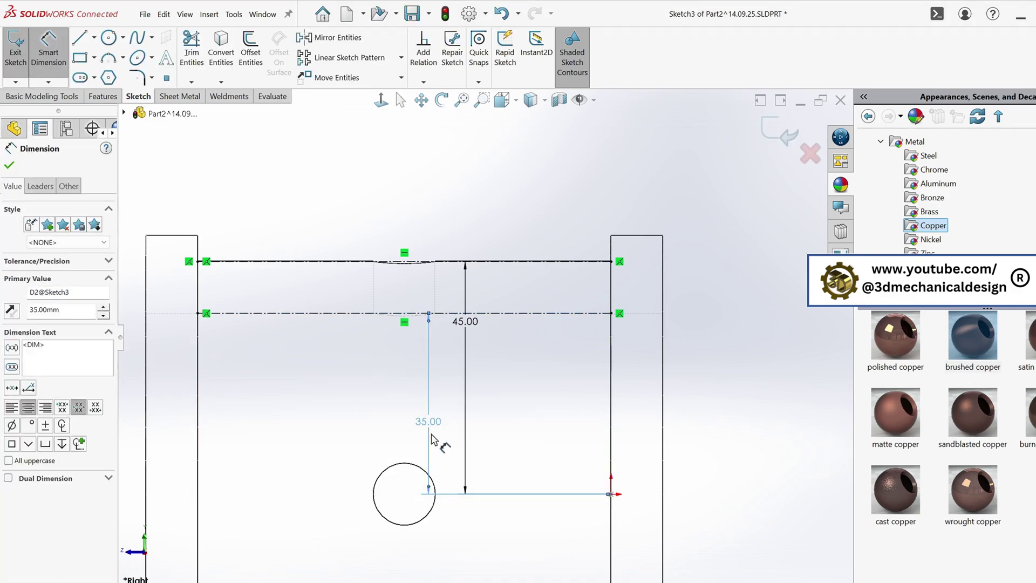
Step: Sketch a center rectangle about 17.7 mm wide and 0.88 mm high on the midpoint of the upper centerline
click(94, 57)
click(86, 91)
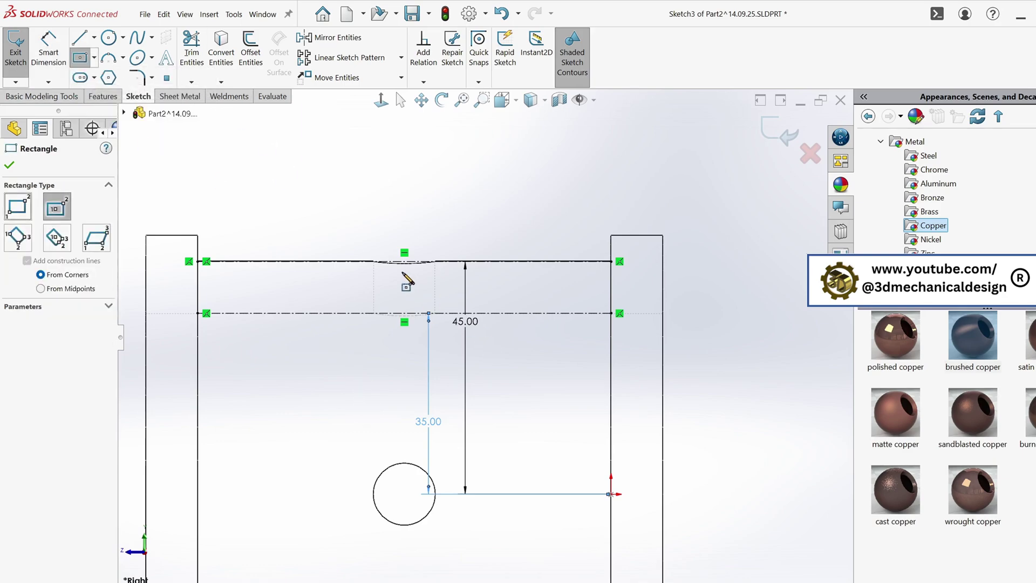
scroll(405, 265, down, 6)
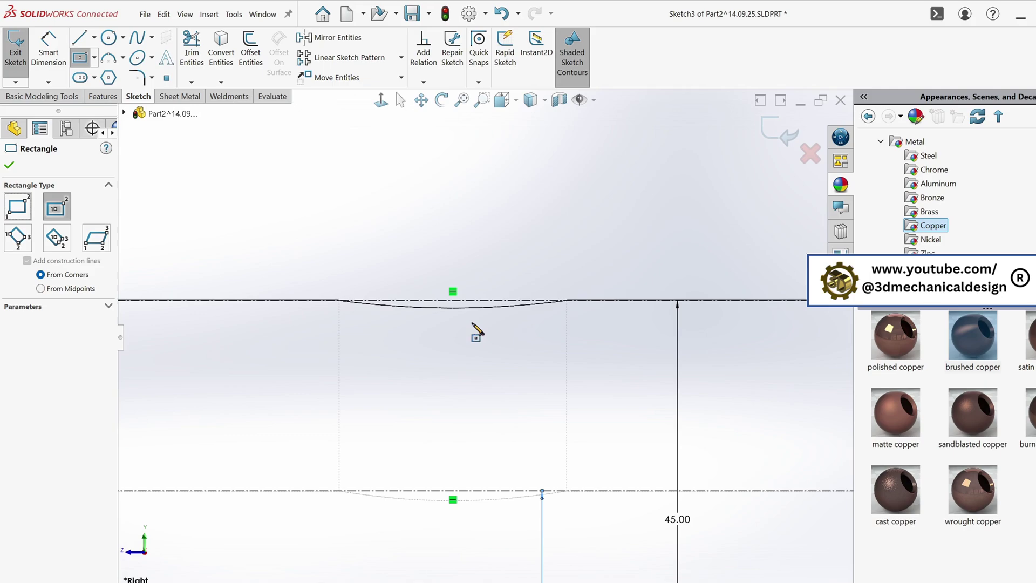
click(452, 300)
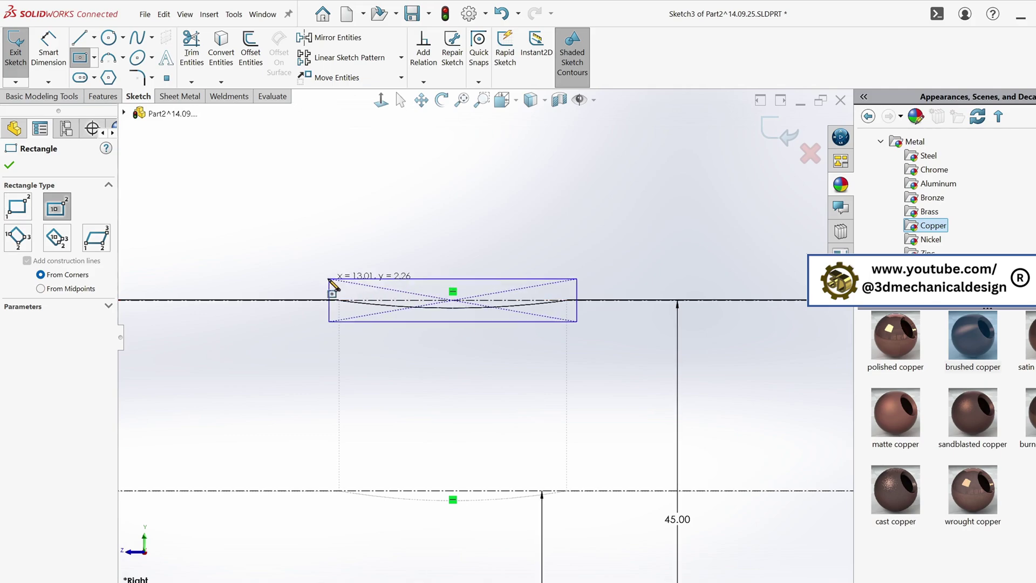
click(285, 291)
Step: Dimension the upper rectangle's width at 15 mm
key(d)
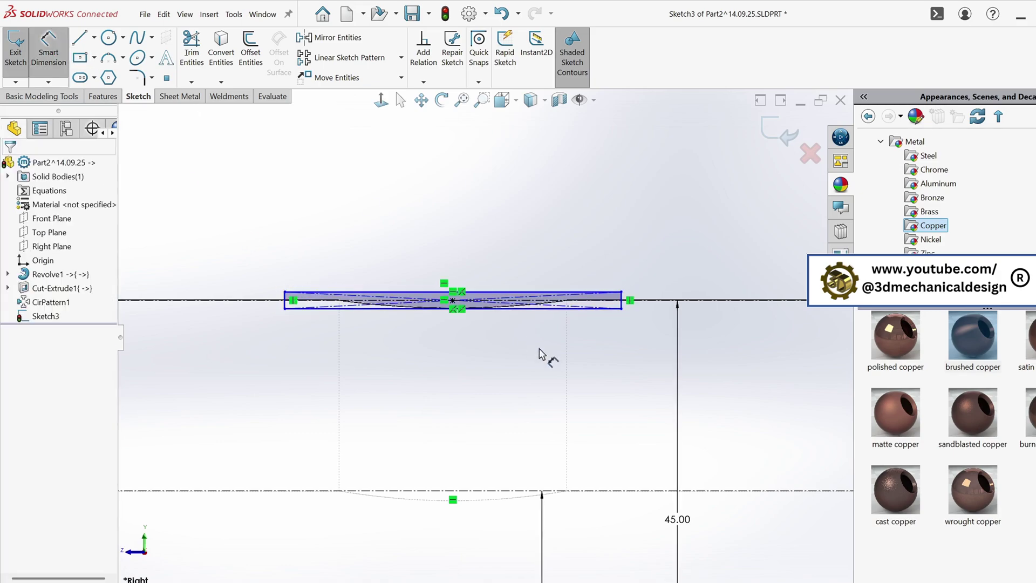
click(555, 294)
double_click(509, 262)
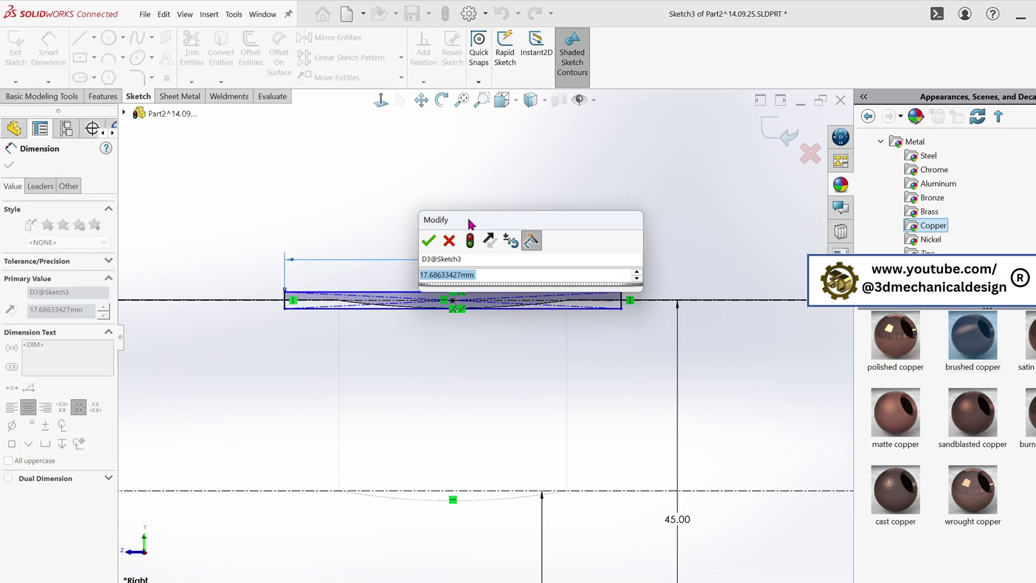
text(15)
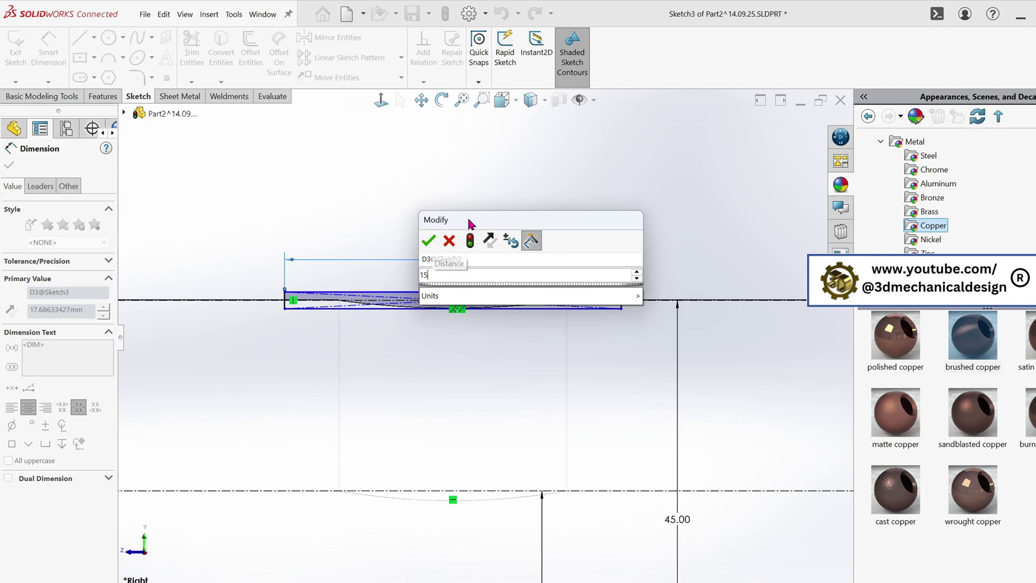
key(Return)
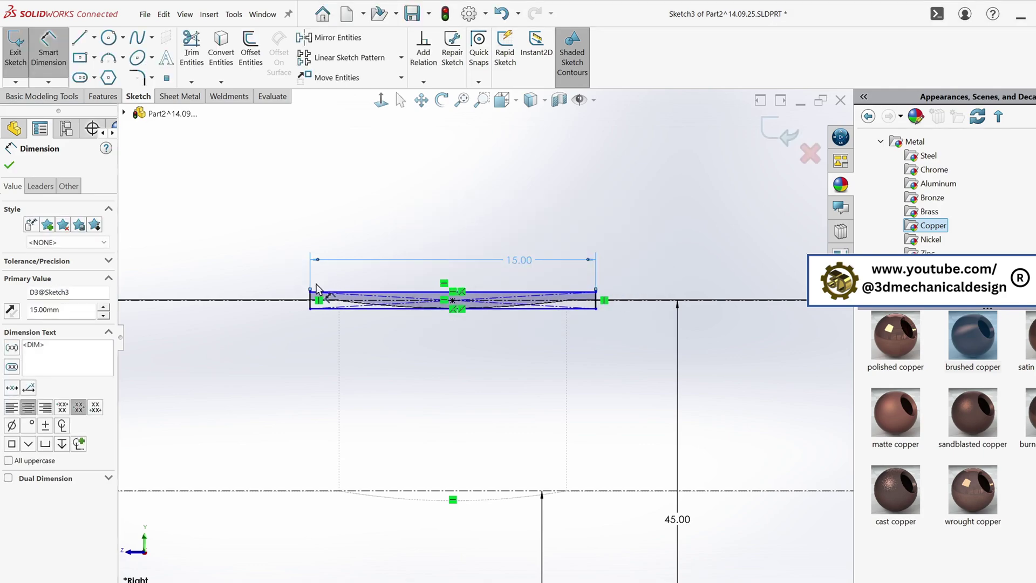
Step: Dimension the upper rectangle's height along its short vertical edge at 0.8 mm
scroll(317, 286, down, 3)
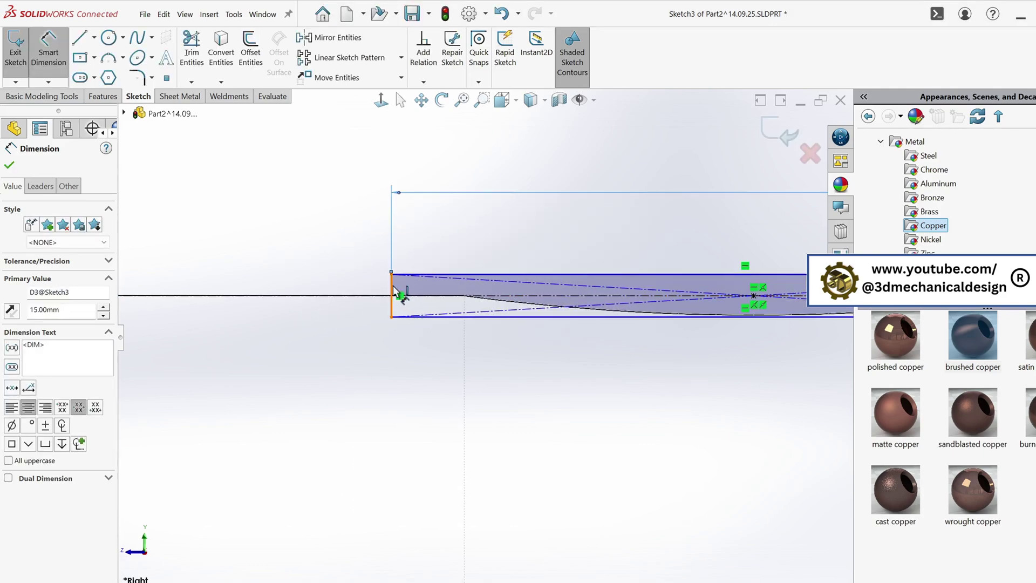
click(393, 294)
click(355, 289)
click(280, 271)
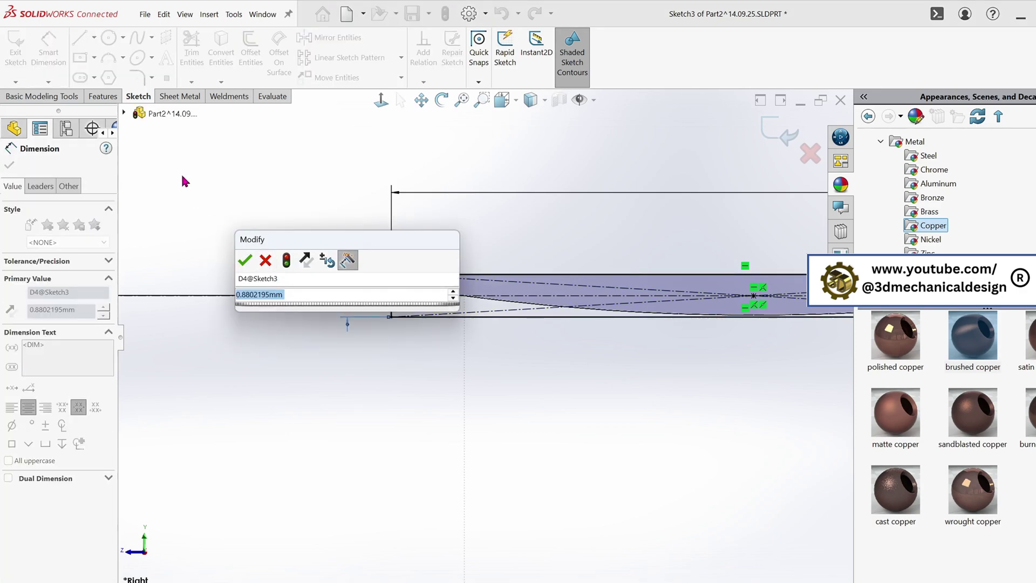
key(BackSpace)
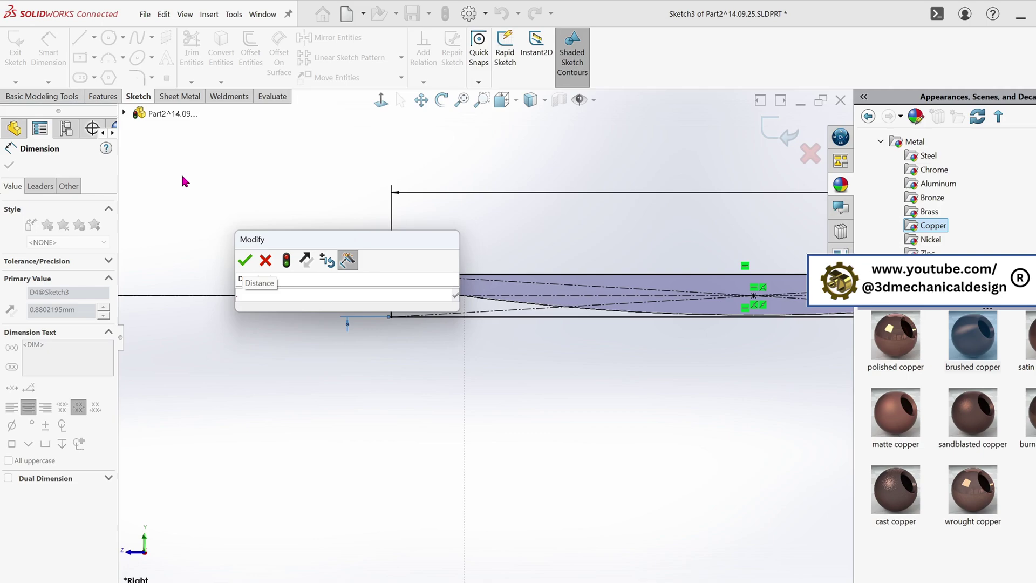
text(.7)
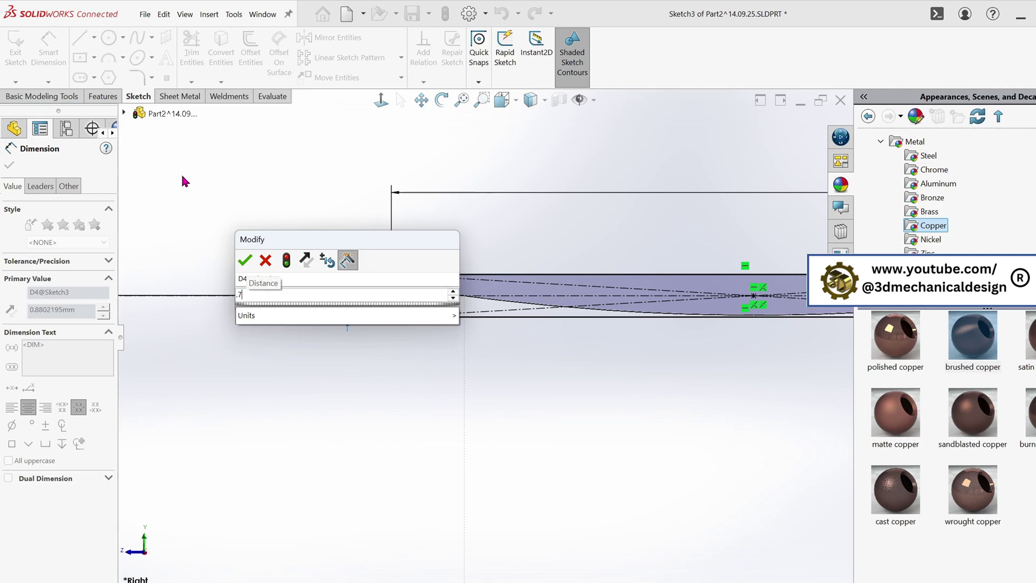
key(BackSpace)
key(BackSpace)
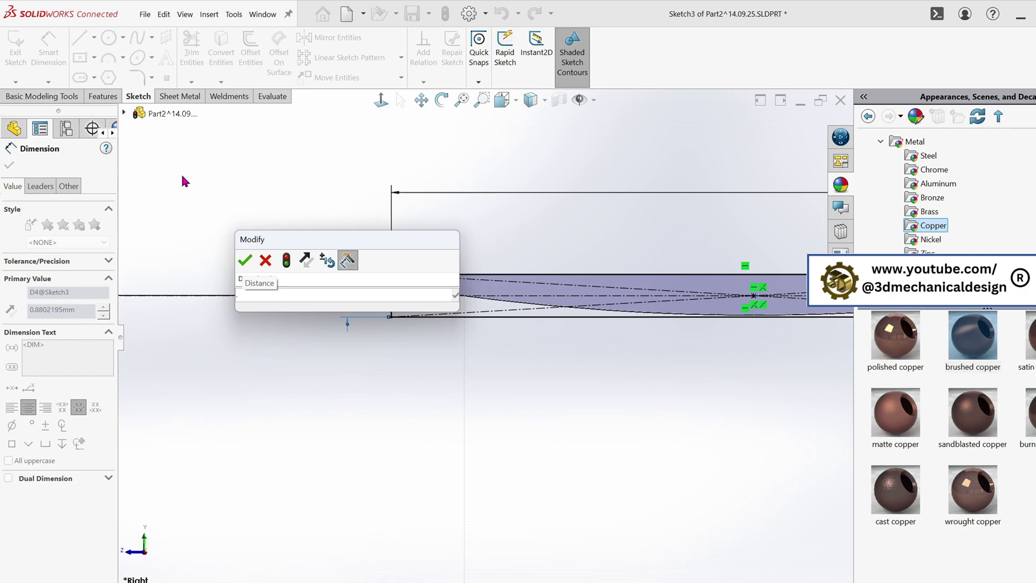
text(.8)
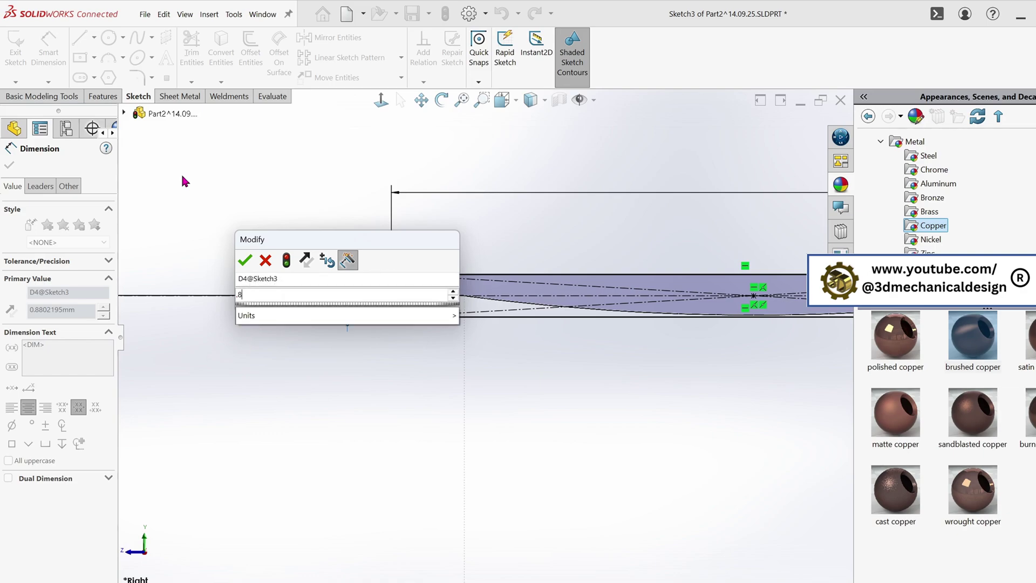
click(245, 261)
Step: Sketch a second center rectangle about 0.94 mm high on the midpoint of the lower centerline
scroll(621, 418, up, 3)
scroll(624, 421, up, 2)
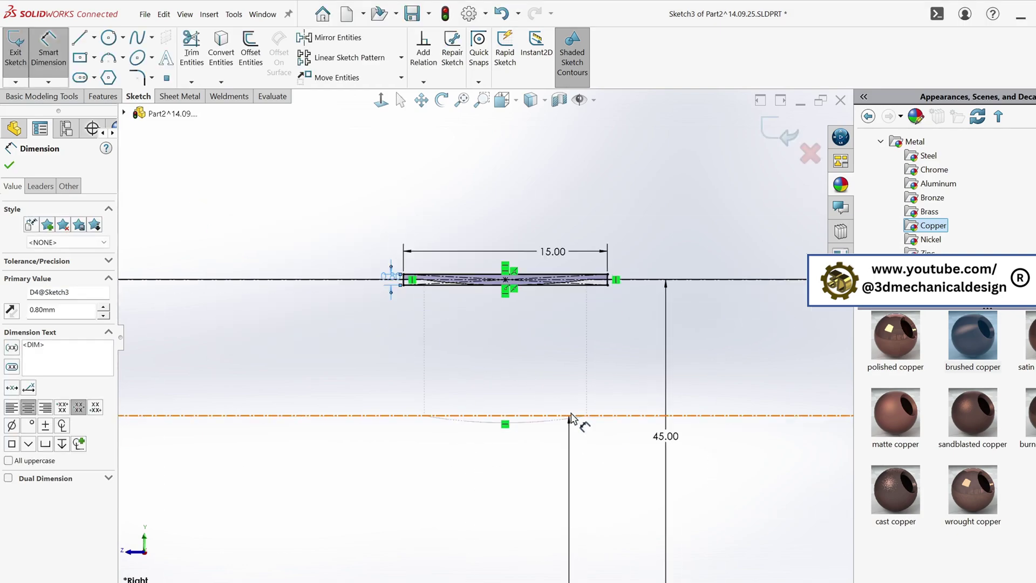
click(80, 59)
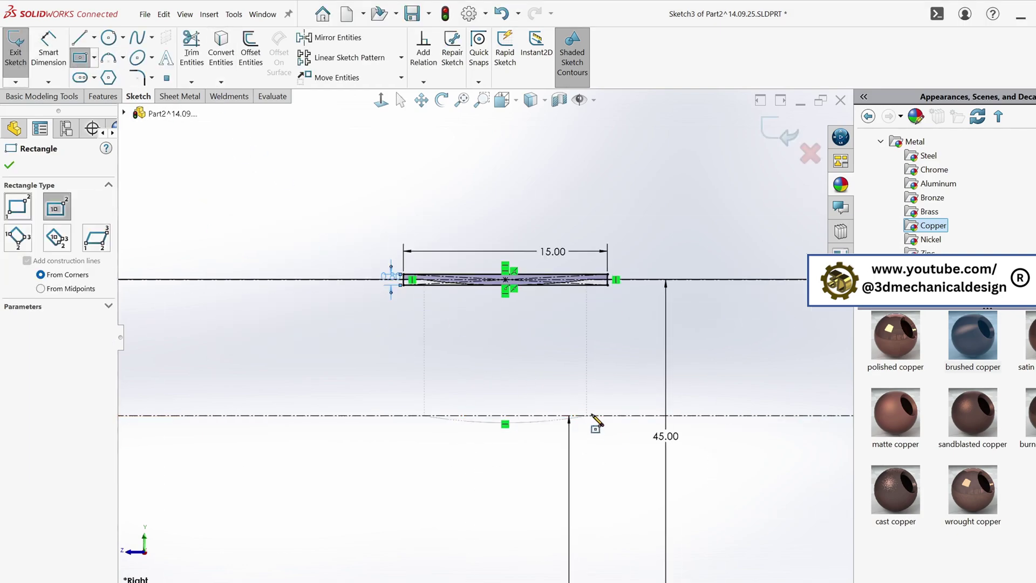
scroll(594, 423, down, 2)
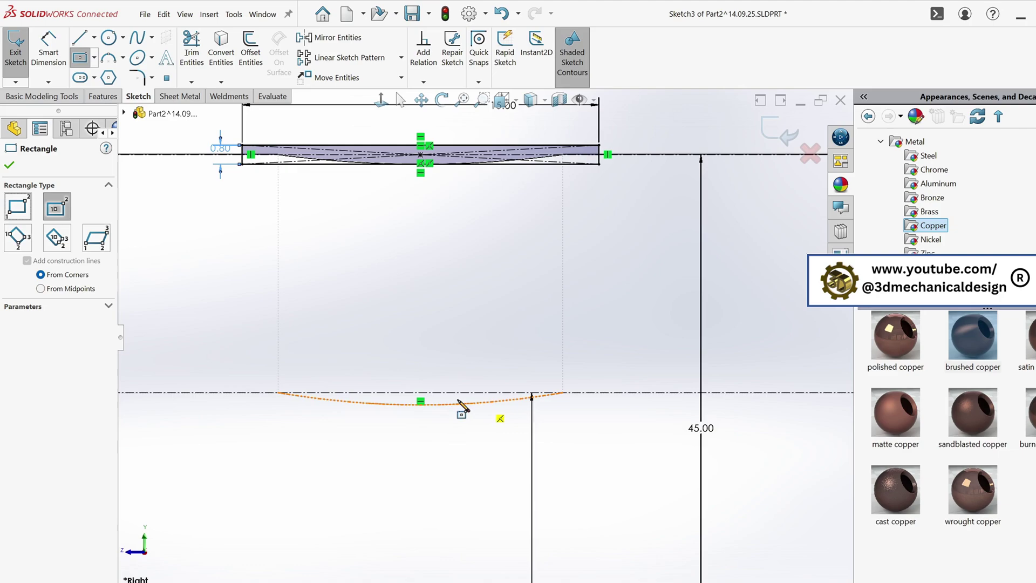
click(420, 401)
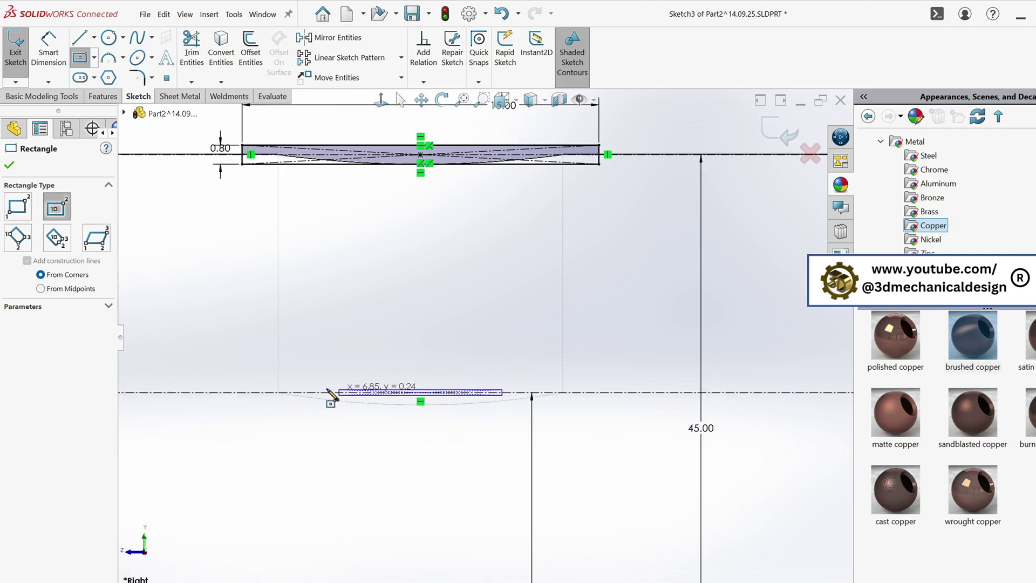
click(266, 383)
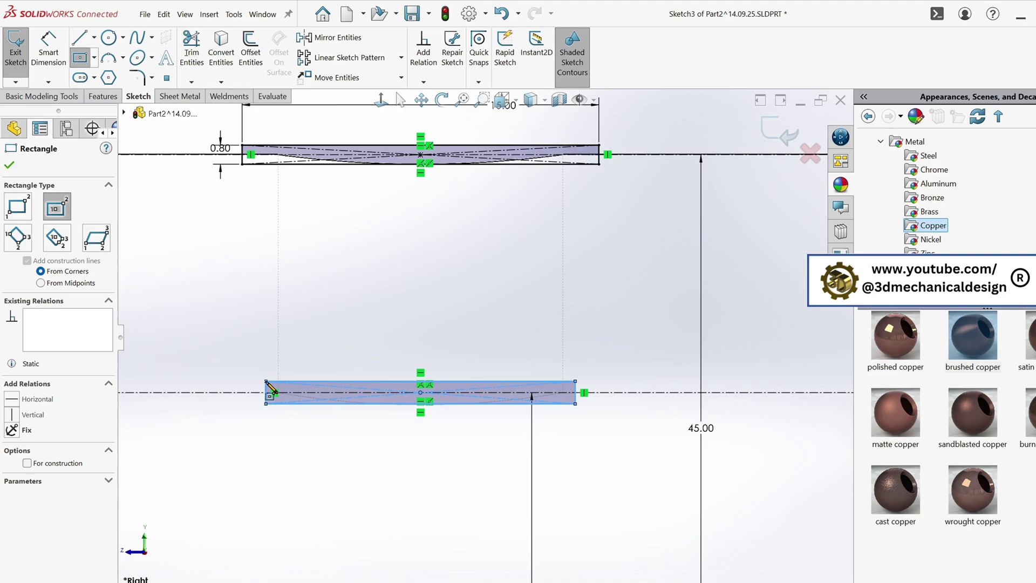
key(Escape)
Step: Make the short vertical edges of the lower and upper rectangles equal in length and collinear
click(268, 390)
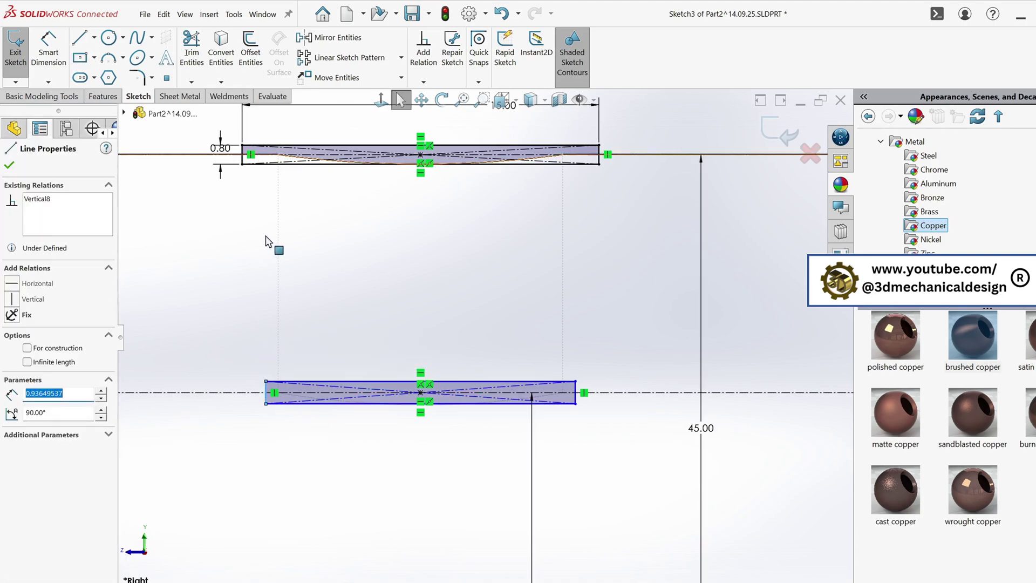
ctrl+click(275, 238)
ctrl+click(242, 160)
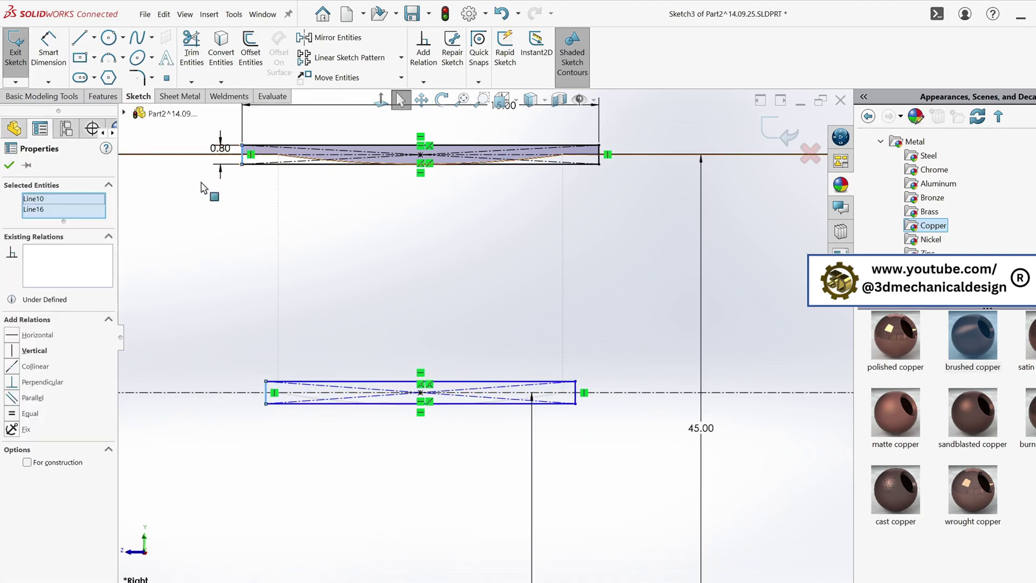
click(15, 414)
click(13, 367)
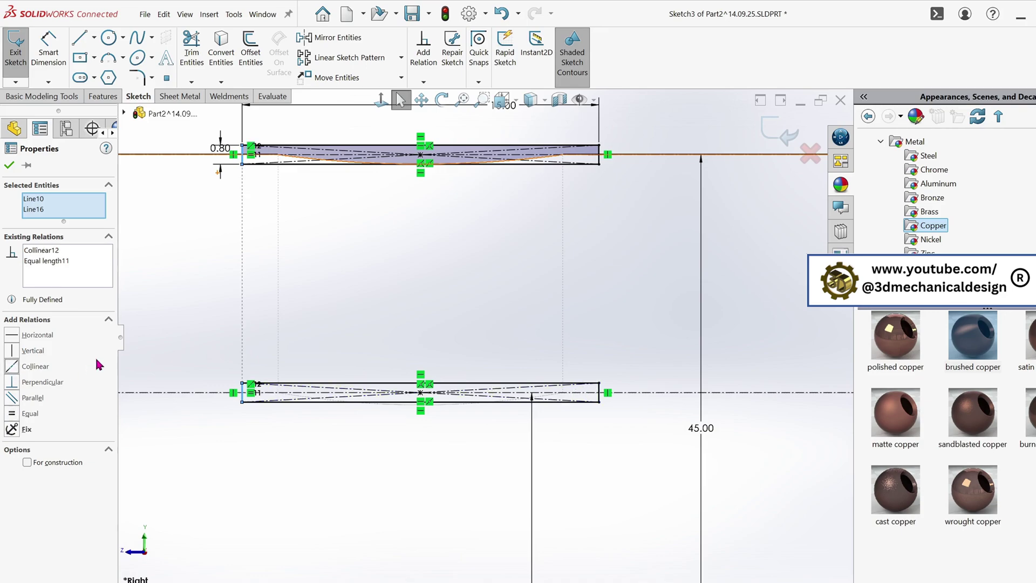
click(196, 273)
Step: Sketch a horizontal centerline from the origin to the inner face of the opposite flange as the revolve axis
scroll(444, 316, up, 6)
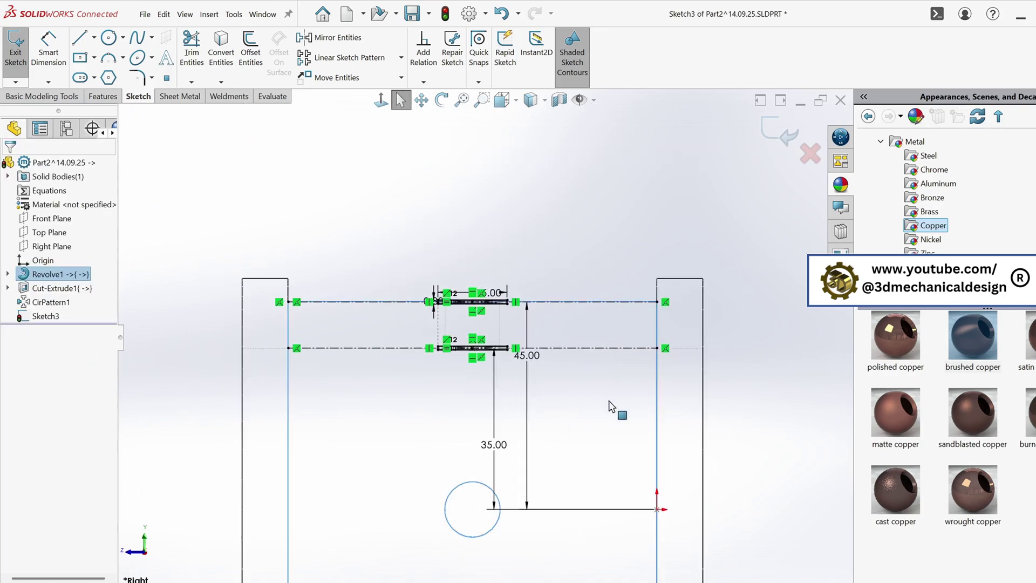
click(94, 38)
click(106, 72)
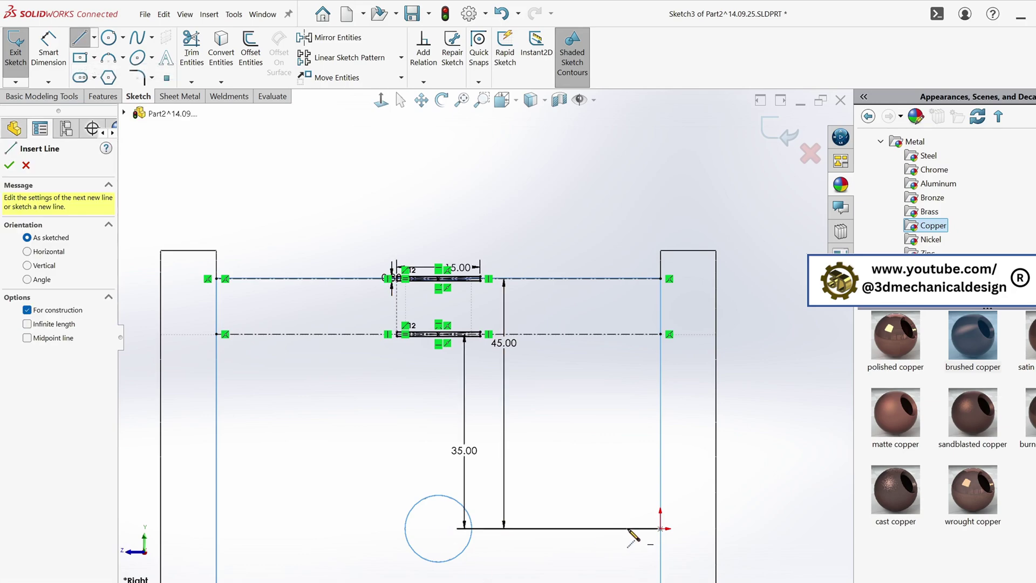
click(661, 528)
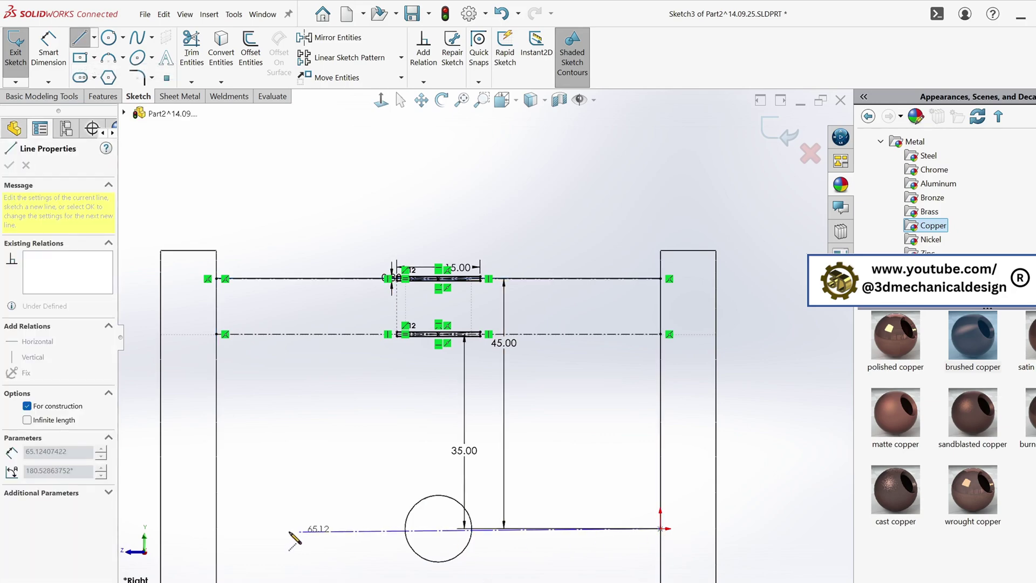
click(216, 529)
key(Escape)
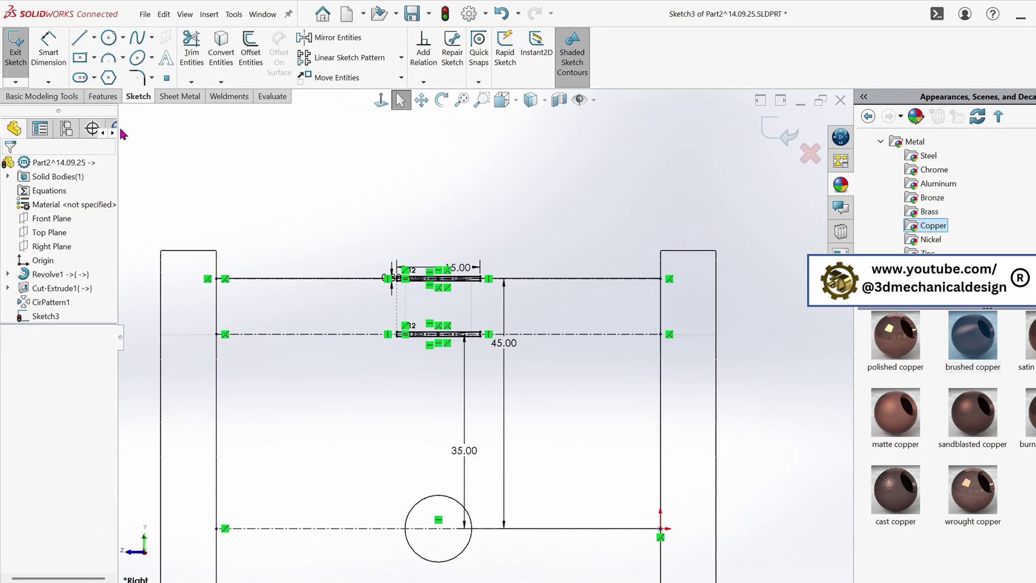
Step: Cut both rectangles as 360-degree revolved grooves about the centerline through the origin
click(102, 96)
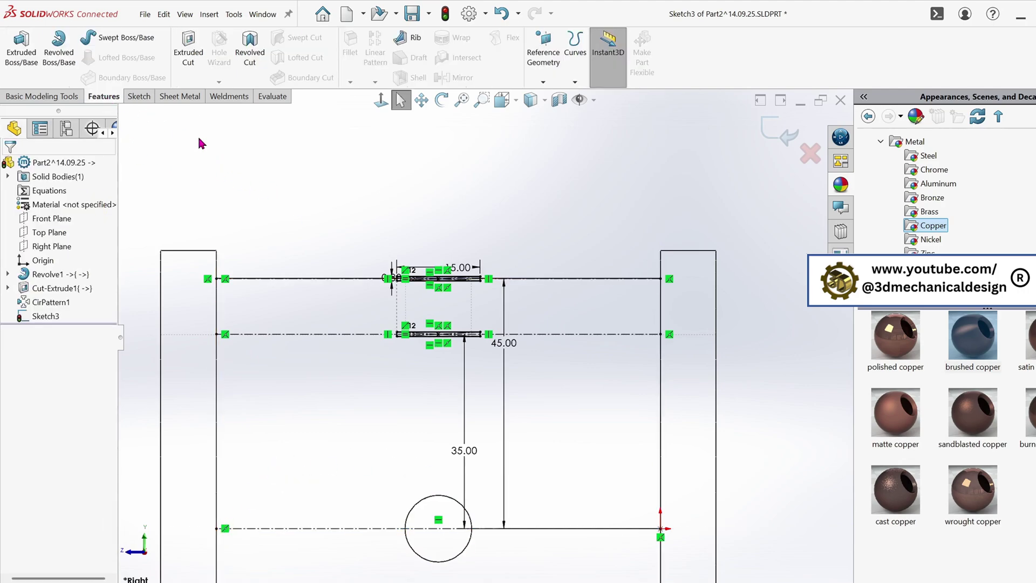
click(250, 54)
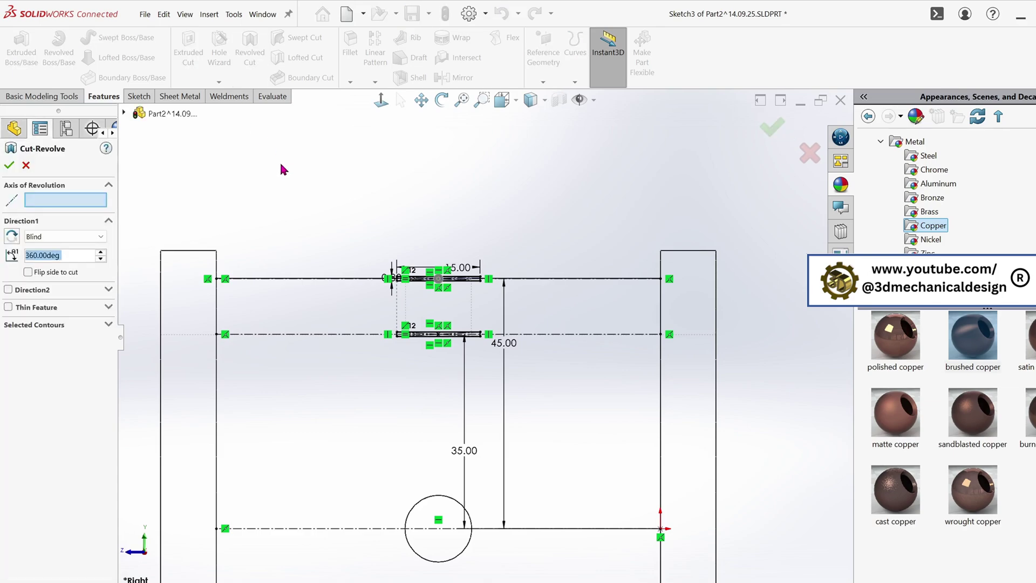
click(316, 531)
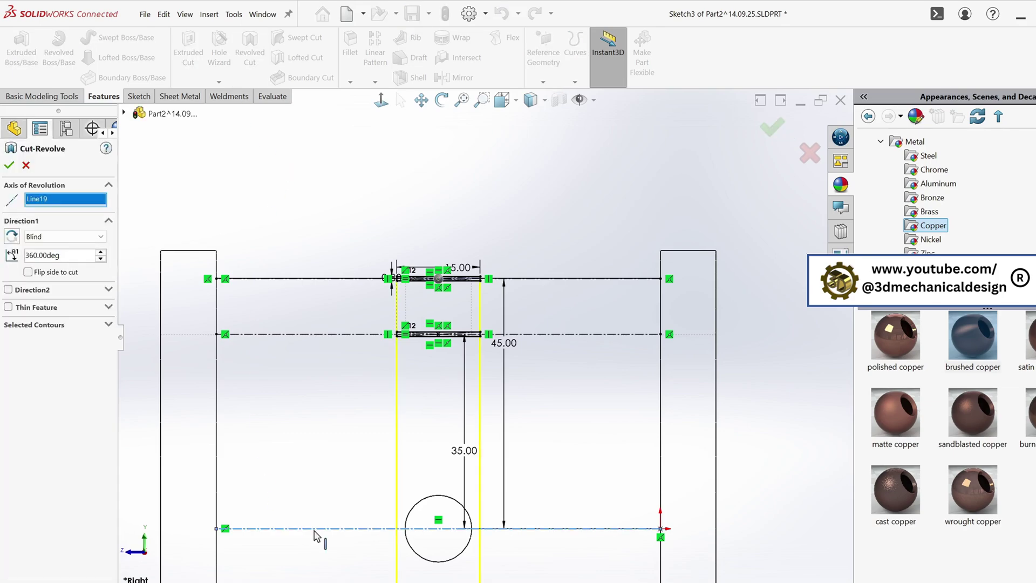
middle_drag(344, 443, 183, 306)
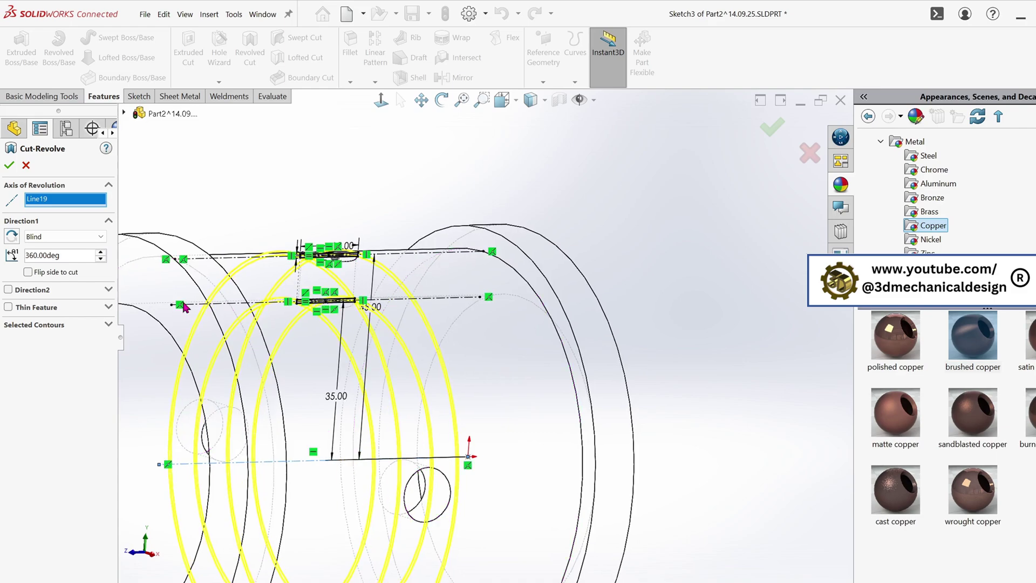
click(10, 166)
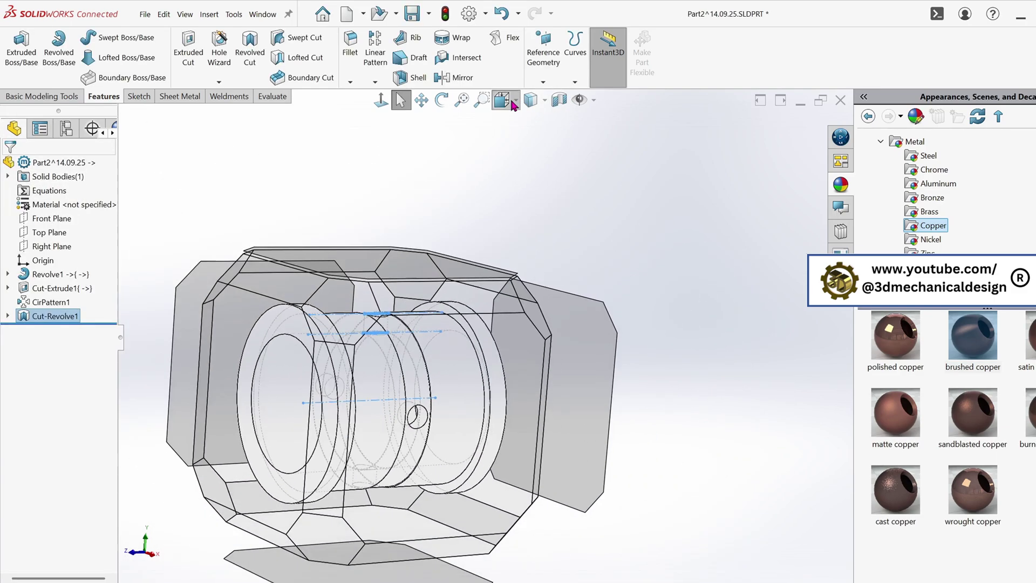
Step: Display the bushing shaded with edges, orbit it to check the grooves, and save the part
click(544, 101)
click(532, 122)
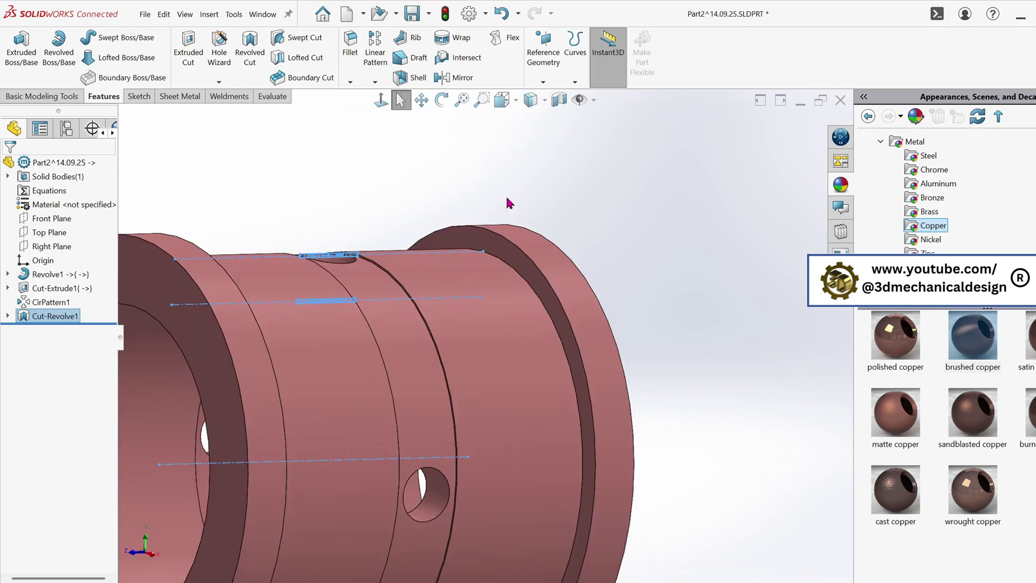
mouse_move(506, 201)
middle_down()
mouse_move(474, 229)
mouse_move(446, 182)
mouse_move(400, 314)
mouse_move(430, 203)
mouse_move(576, 222)
mouse_move(592, 271)
mouse_move(669, 287)
mouse_move(624, 308)
mouse_move(594, 280)
middle_up()
click(411, 13)
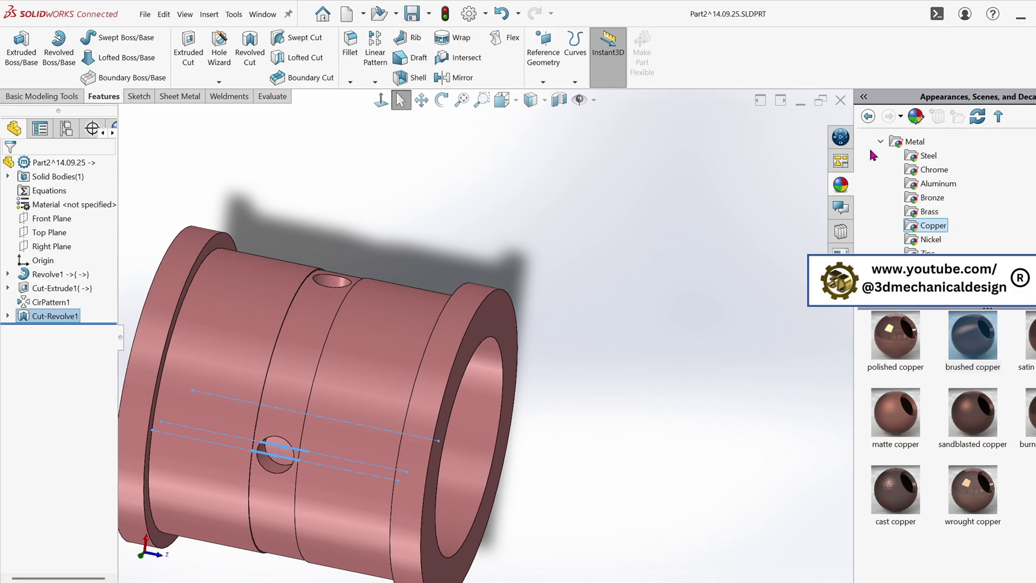
Step: Return to the assembly, section it along the Front Plane at a 39 mm offset, and examine the grease holes around the bushing
click(845, 102)
middle_drag(682, 224, 599, 435)
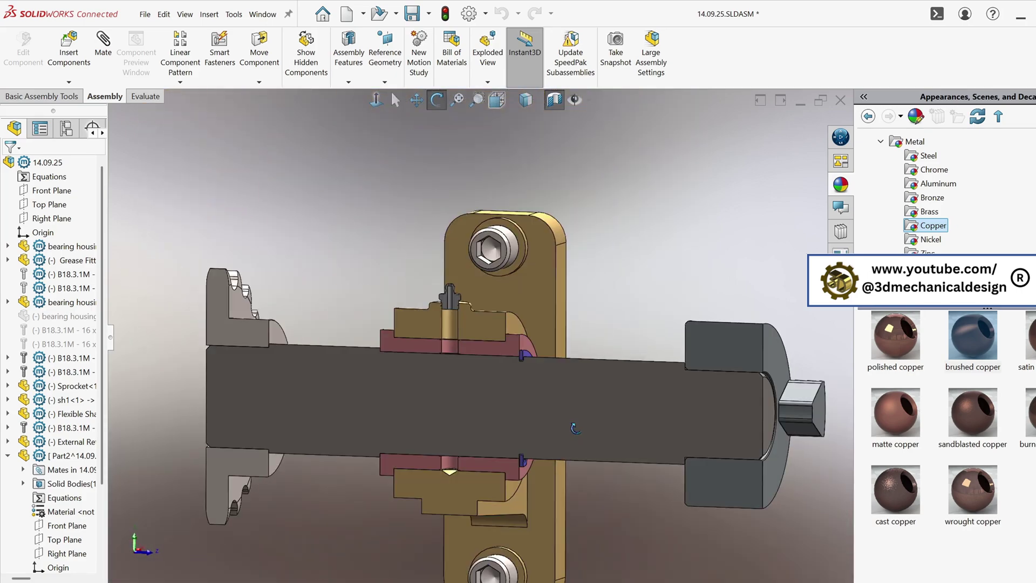
click(554, 102)
click(553, 102)
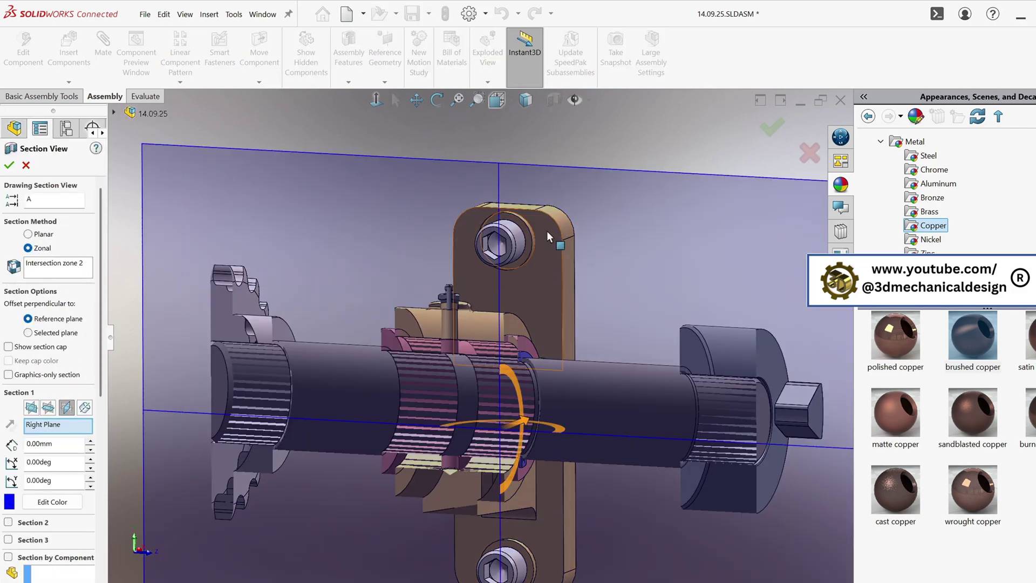
click(47, 408)
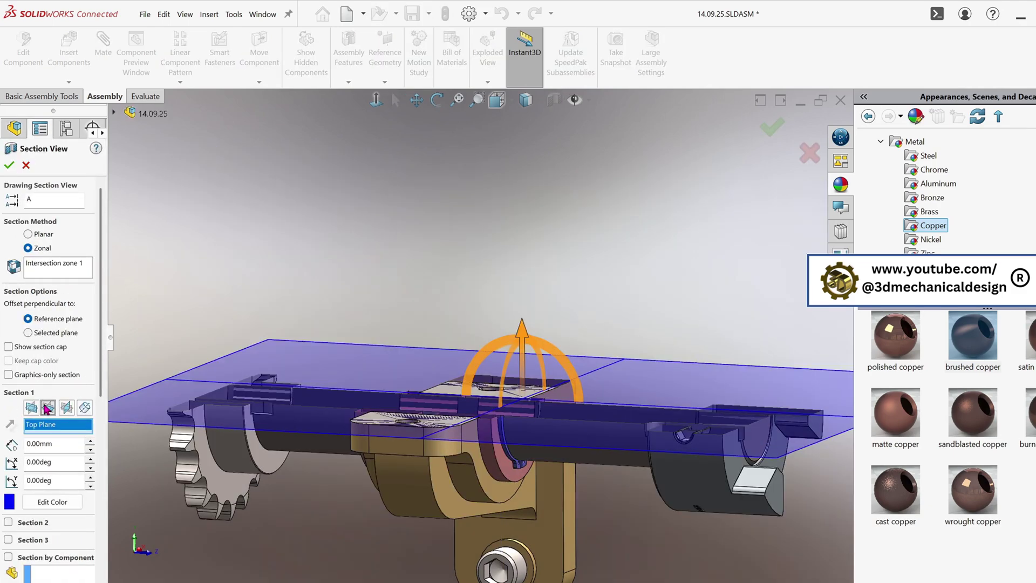
click(33, 408)
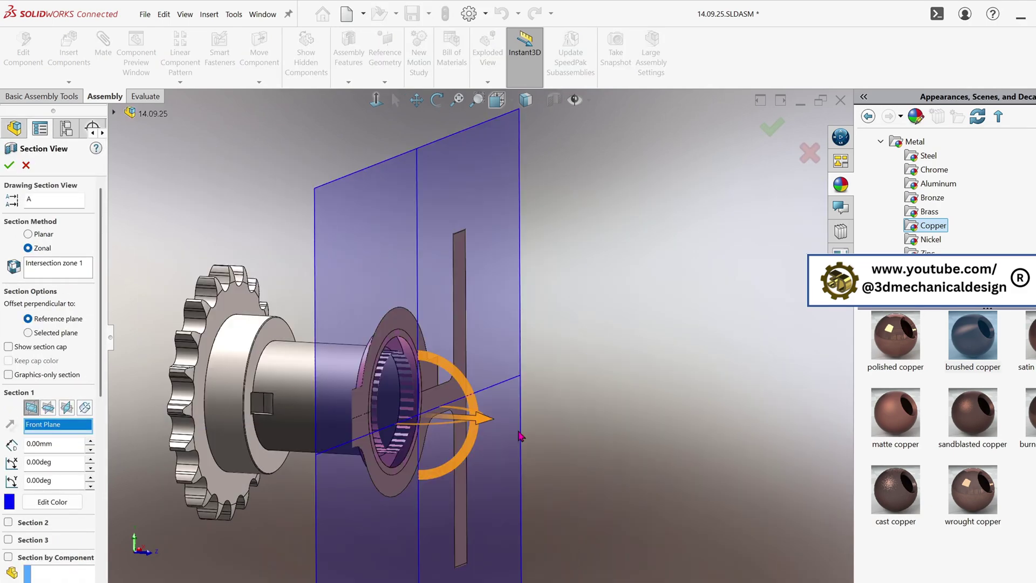
drag(492, 419, 533, 427)
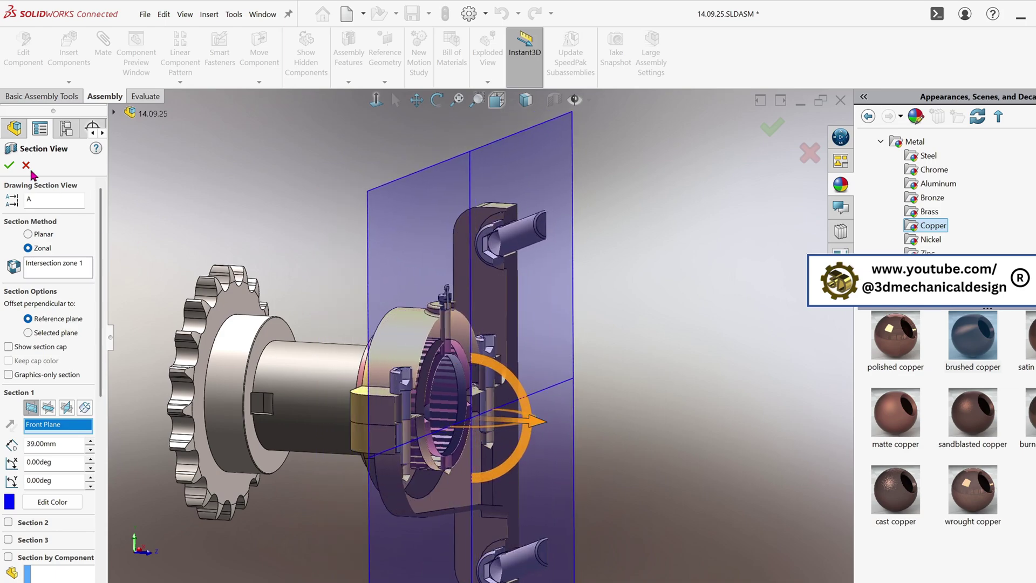
click(9, 165)
middle_drag(383, 413, 354, 417)
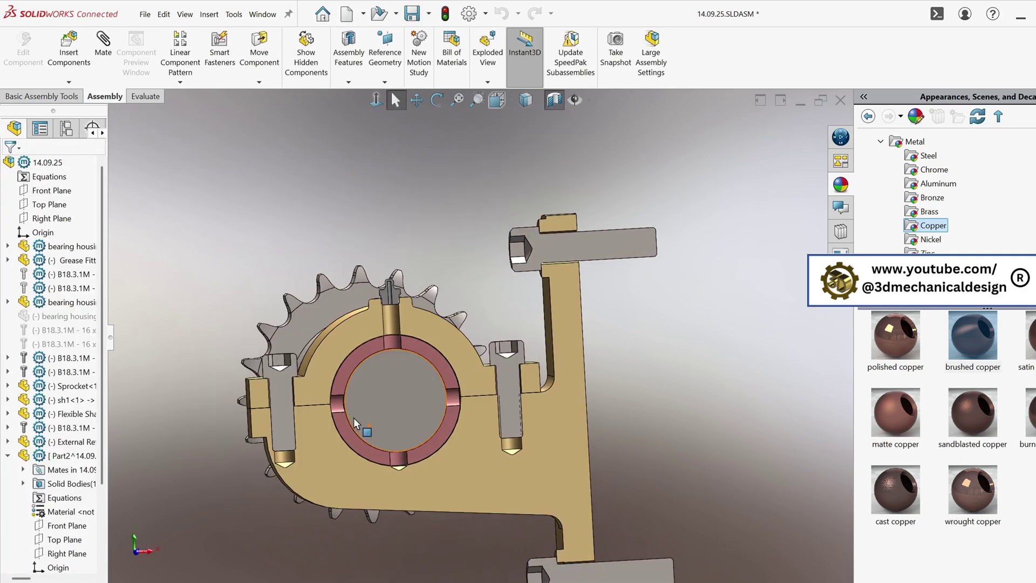
scroll(354, 417, down, 5)
middle_drag(499, 364, 501, 369)
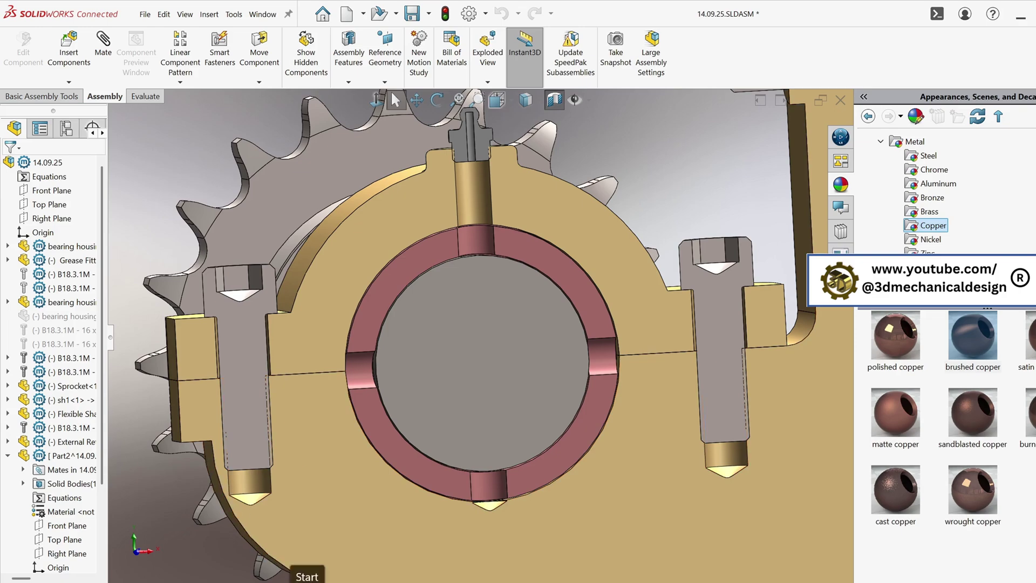
Step: Switch to the Snipping Tool, capture the sectioned bearing housing and bushing, and enlarge the capture window
click(302, 581)
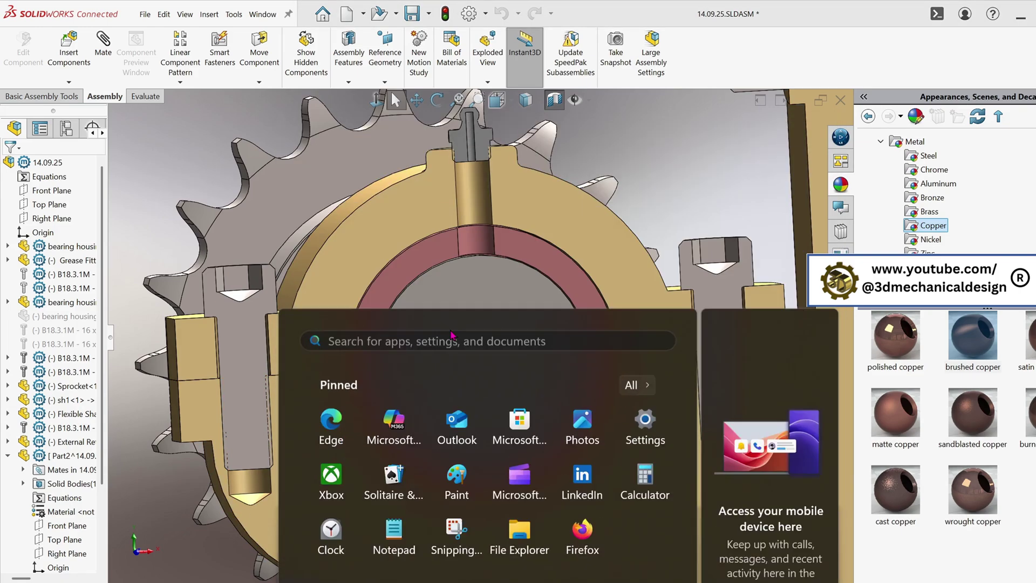
click(454, 333)
click(257, 26)
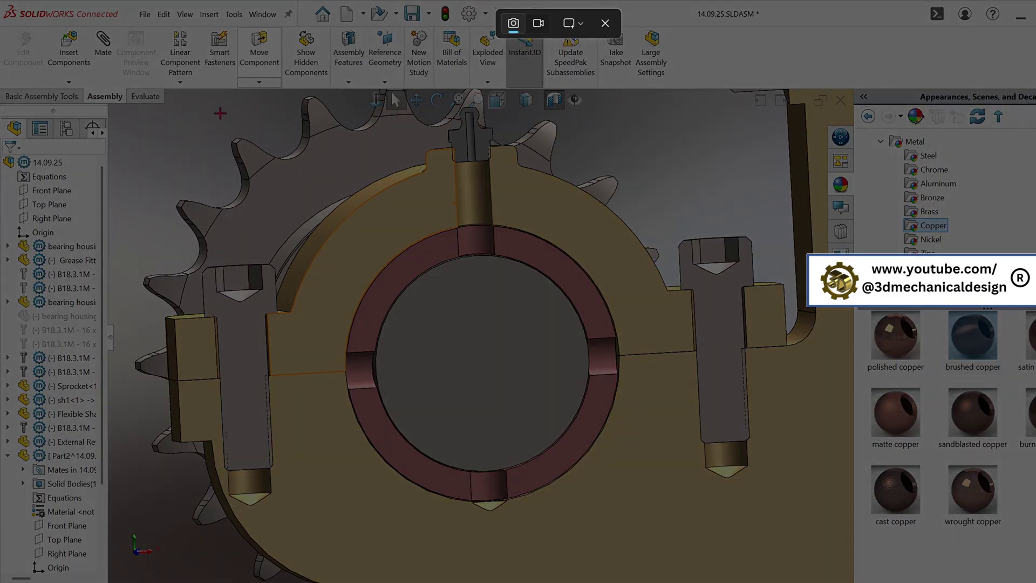
drag(217, 110, 764, 565)
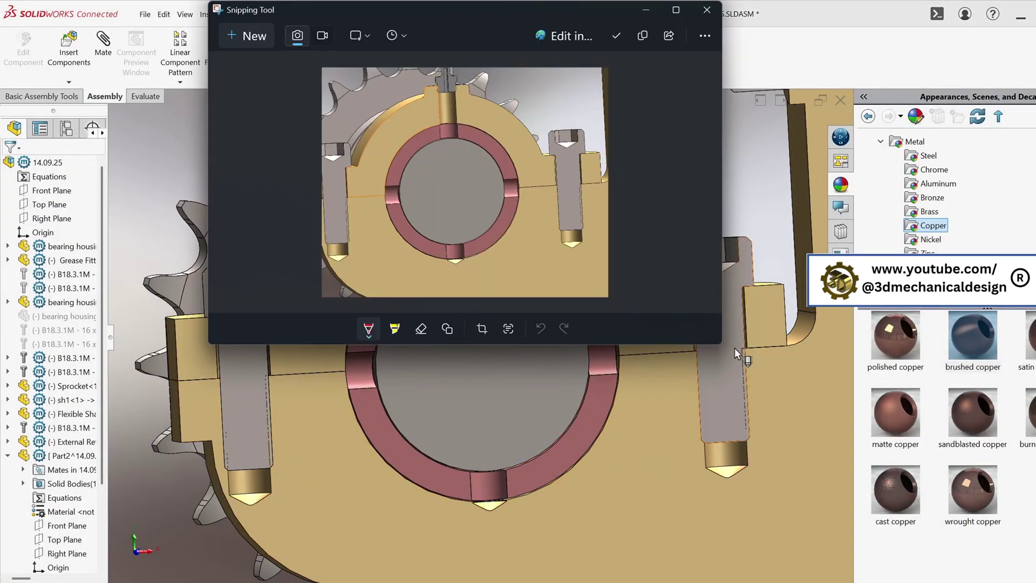
drag(740, 342, 845, 581)
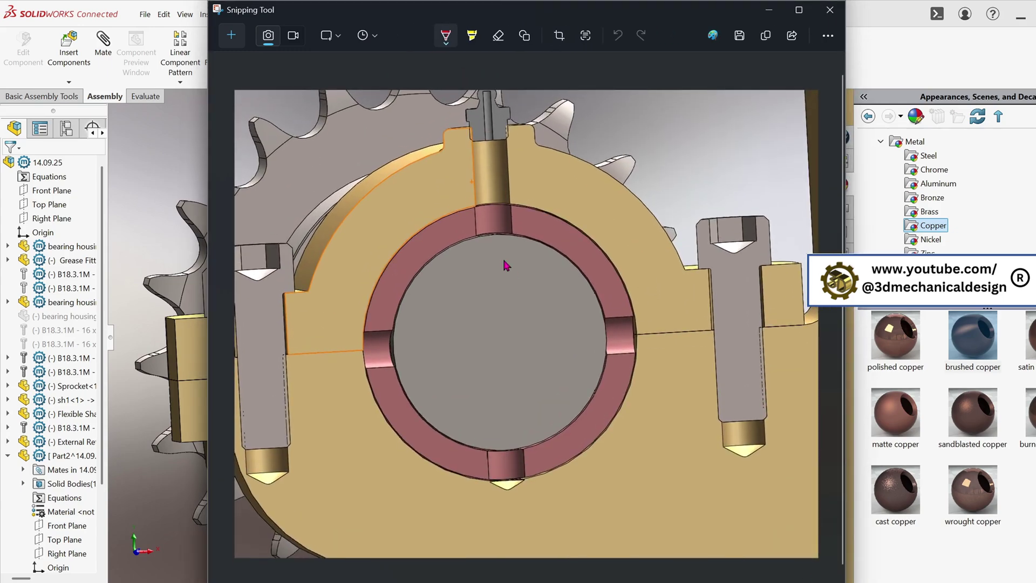
Step: Mark the grease path around the bushing and into its four holes with a red pen, and close the capture
click(447, 35)
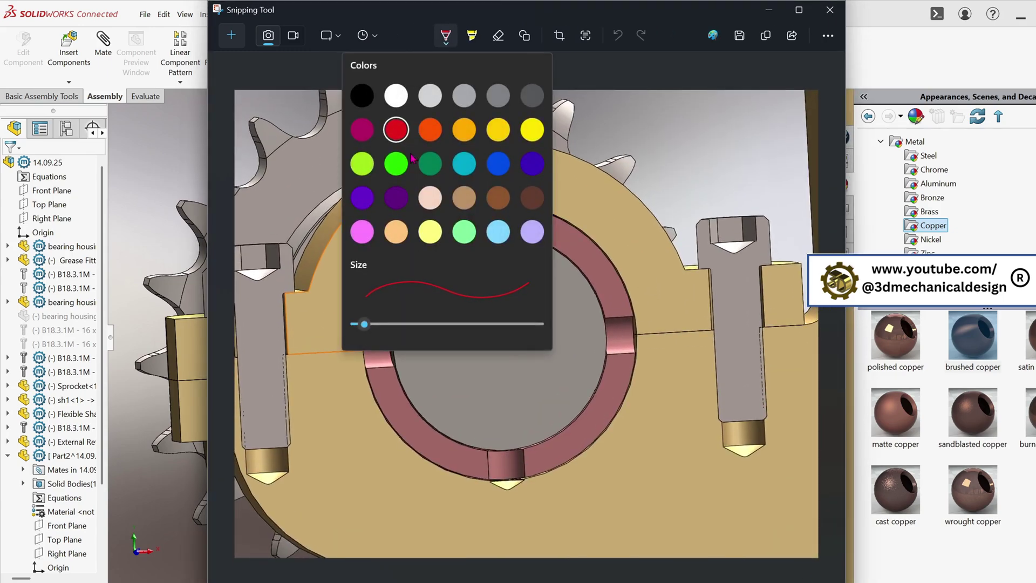
click(403, 134)
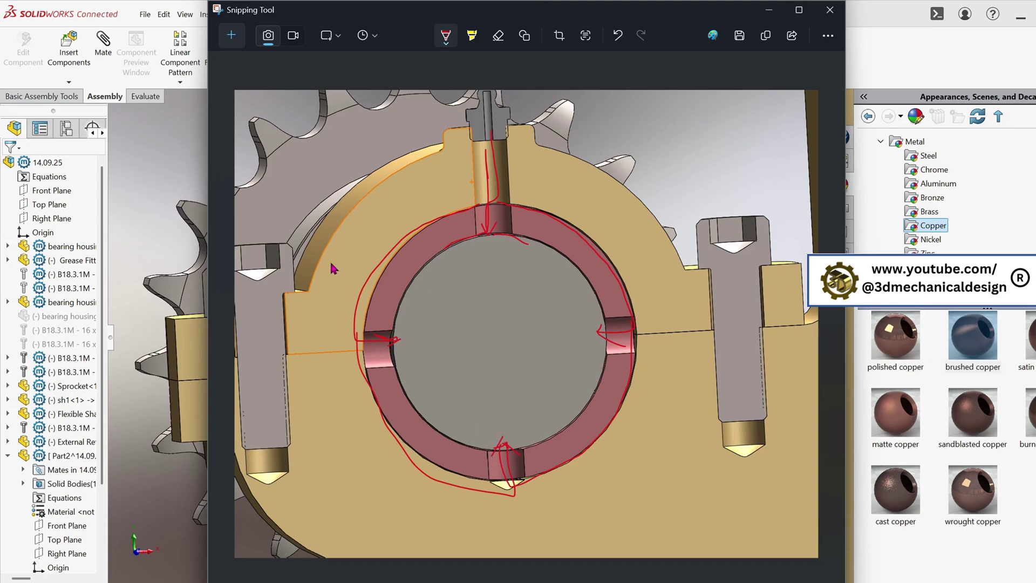
click(830, 10)
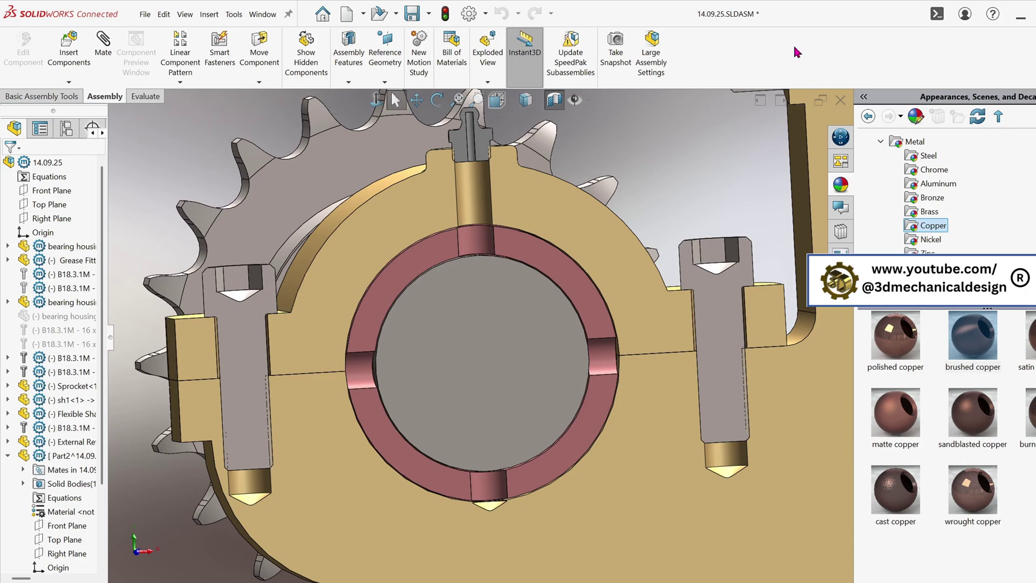
Step: Turn off the section view and orbit the assembly until the full shaft arrangement is visible
middle_drag(637, 225, 572, 178)
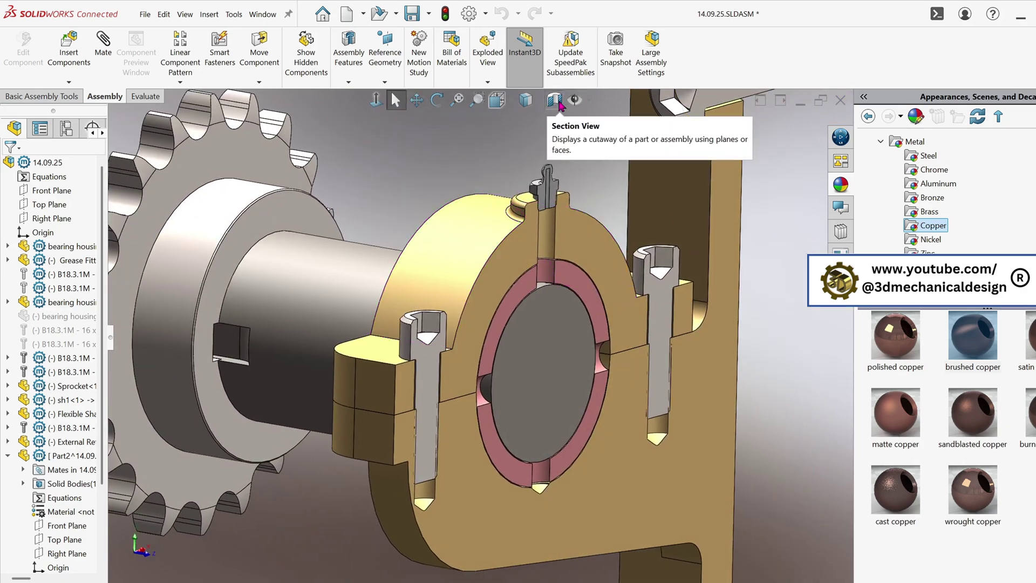
click(556, 100)
scroll(631, 273, up, 3)
middle_drag(631, 273, 658, 292)
scroll(639, 279, up, 3)
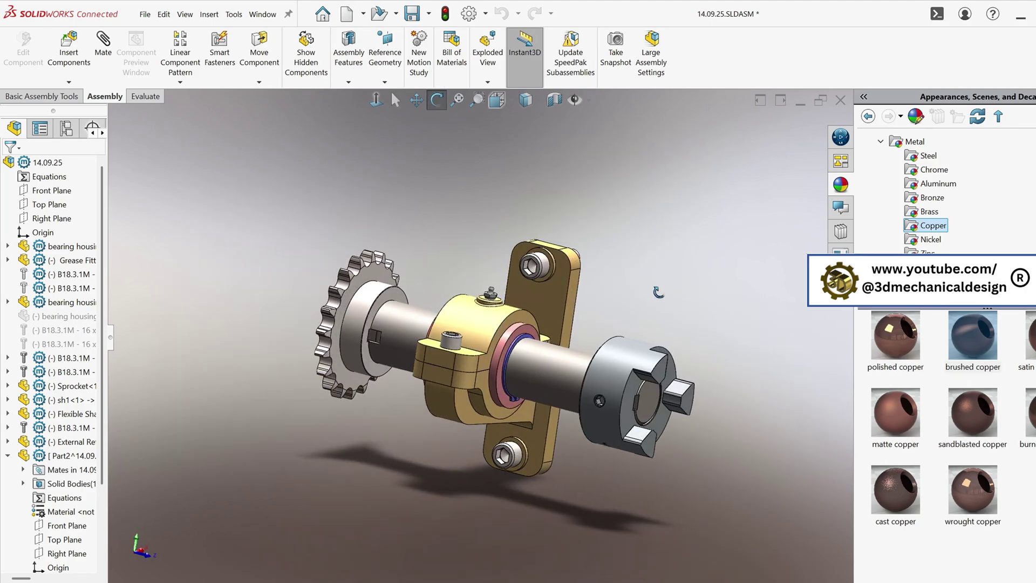
Step: Try hiding the upper bearing housing to expose the bushing, and undo the hiding
right_click(494, 324)
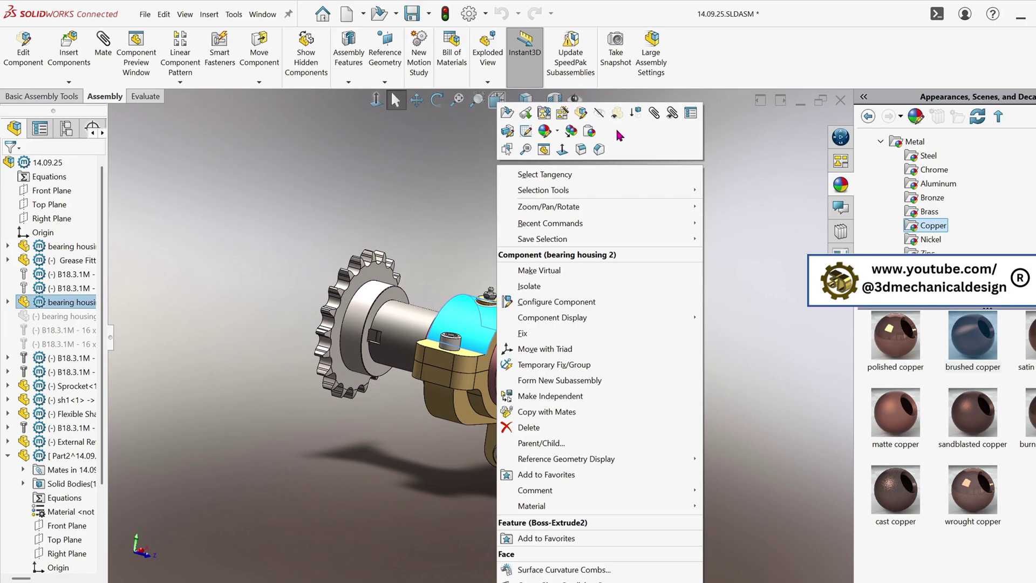
click(599, 113)
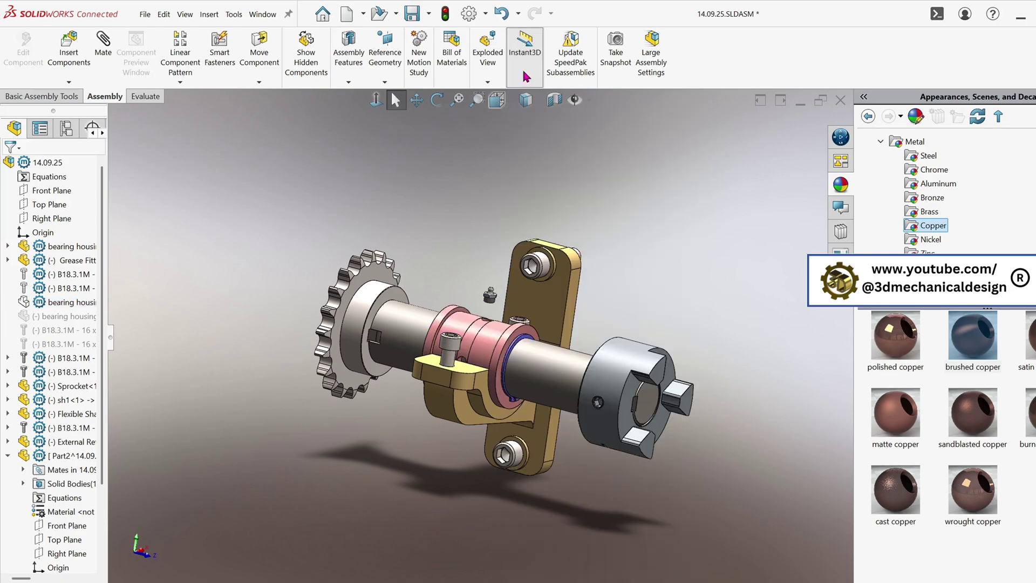
middle_drag(562, 378, 614, 428)
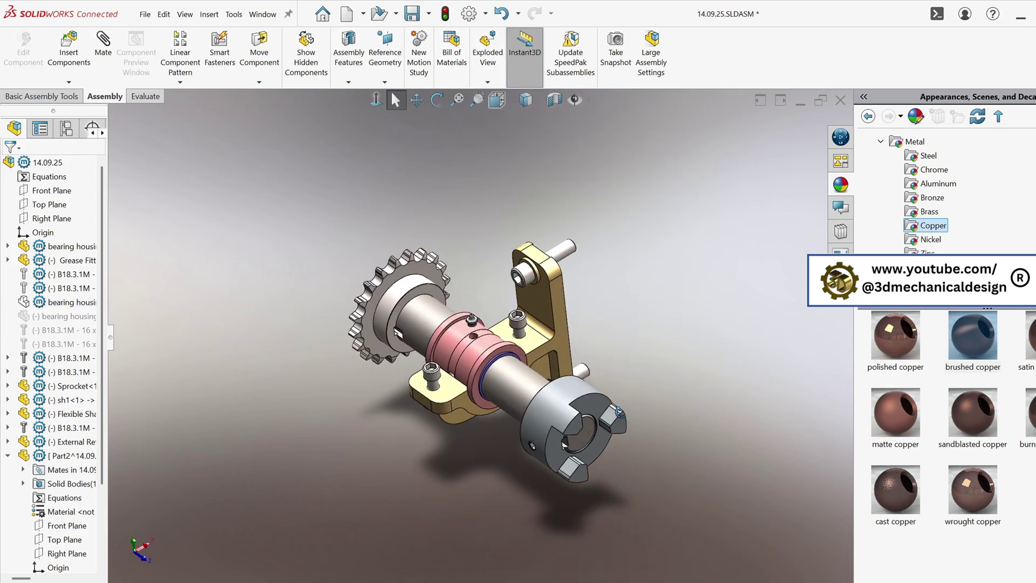
click(502, 15)
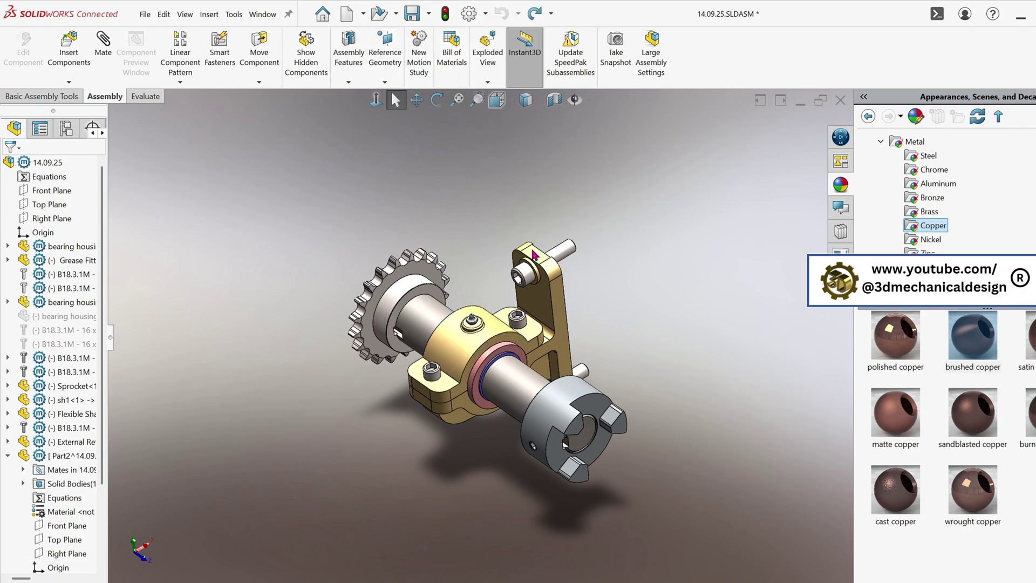
Step: Make the upper and lower bearing housings transparent and inspect the bushing's grease holes and groove through them
right_click(505, 334)
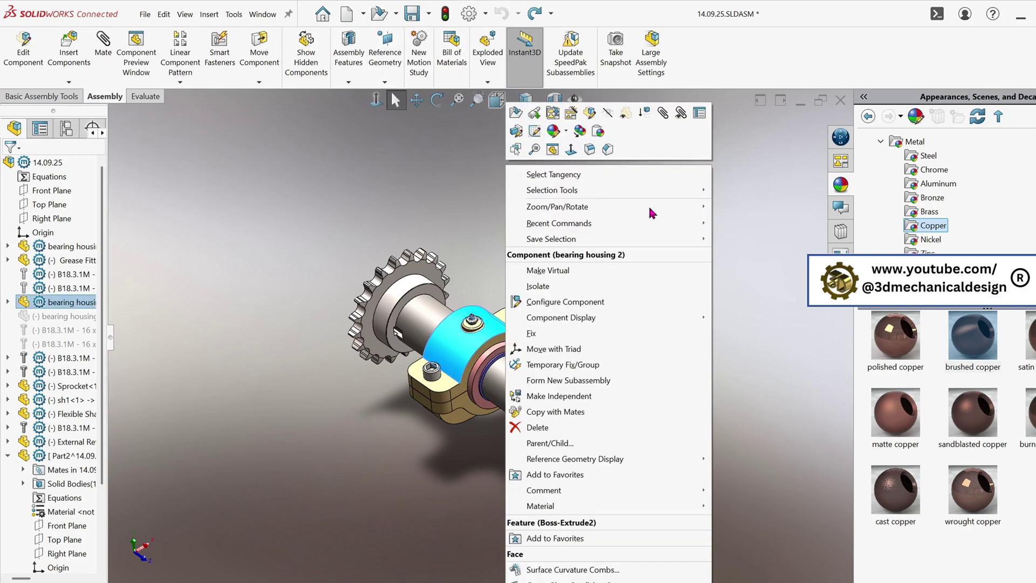
click(628, 114)
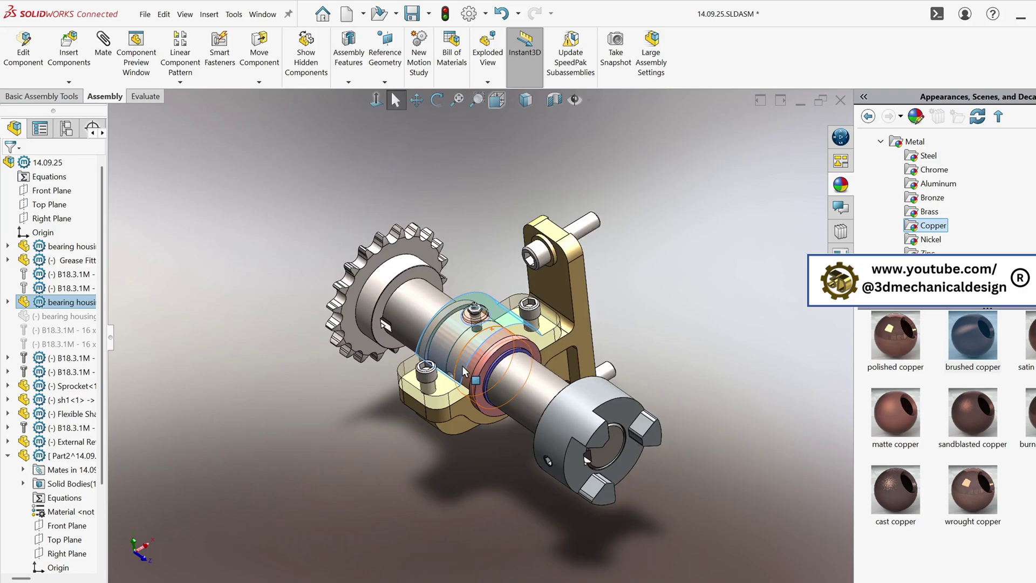
scroll(471, 365, down, 3)
middle_drag(472, 365, 489, 317)
right_click(464, 427)
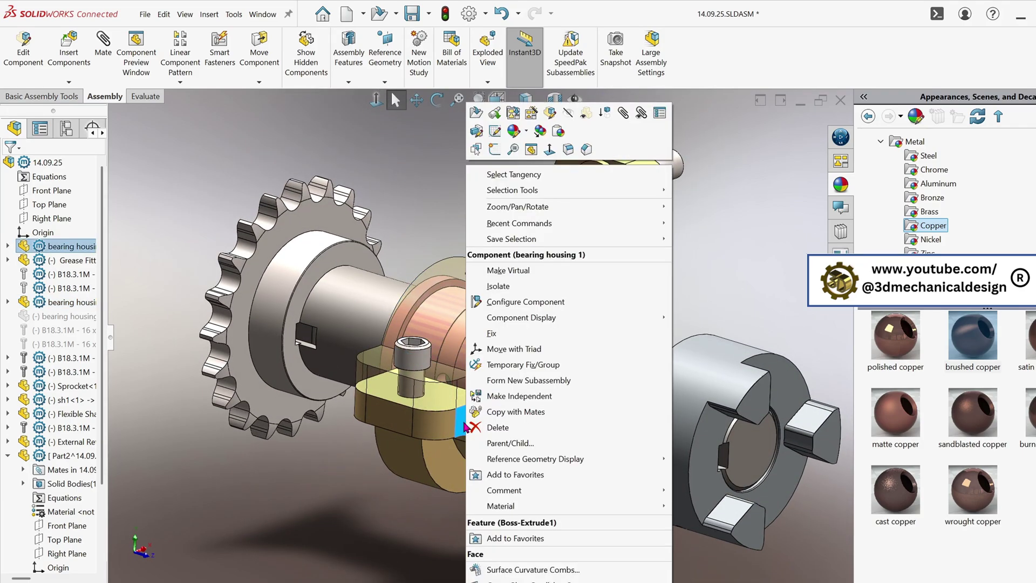
click(586, 112)
scroll(486, 324, down, 3)
middle_drag(486, 324, 526, 186)
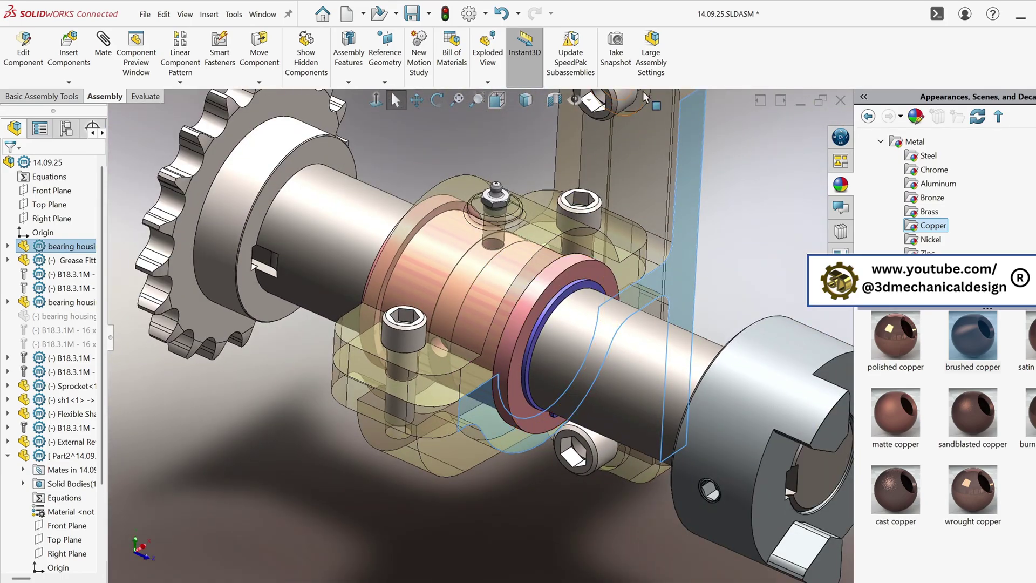
scroll(665, 159, up, 2)
scroll(686, 218, up, 2)
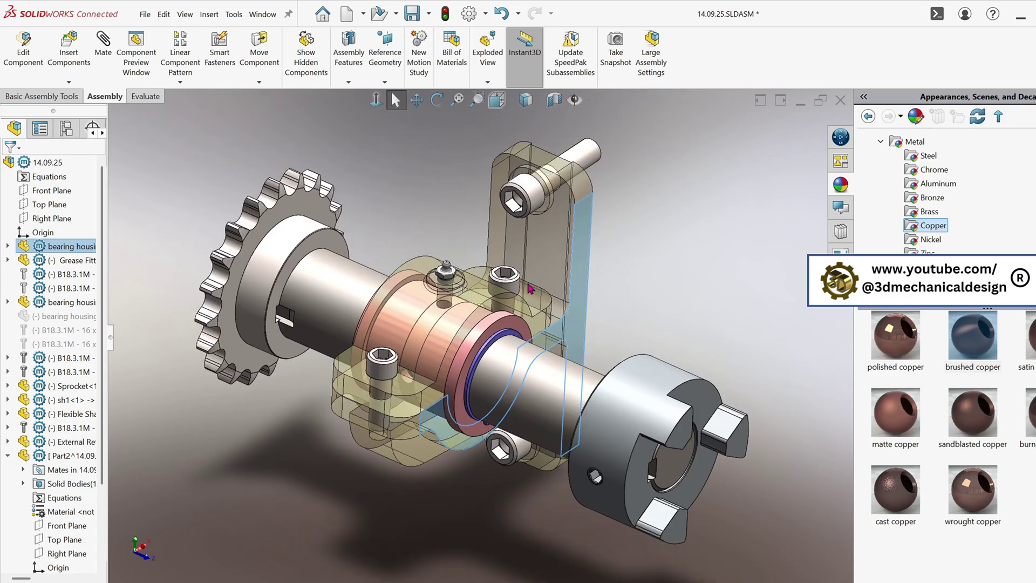
Step: Restore both bearing housings to opaque display and save the assembly
click(510, 230)
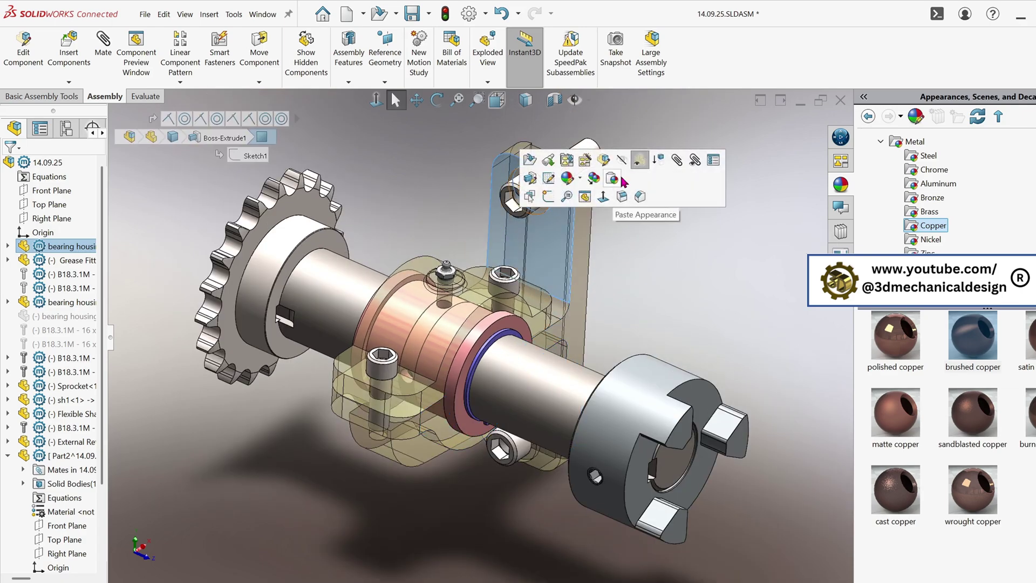
click(432, 273)
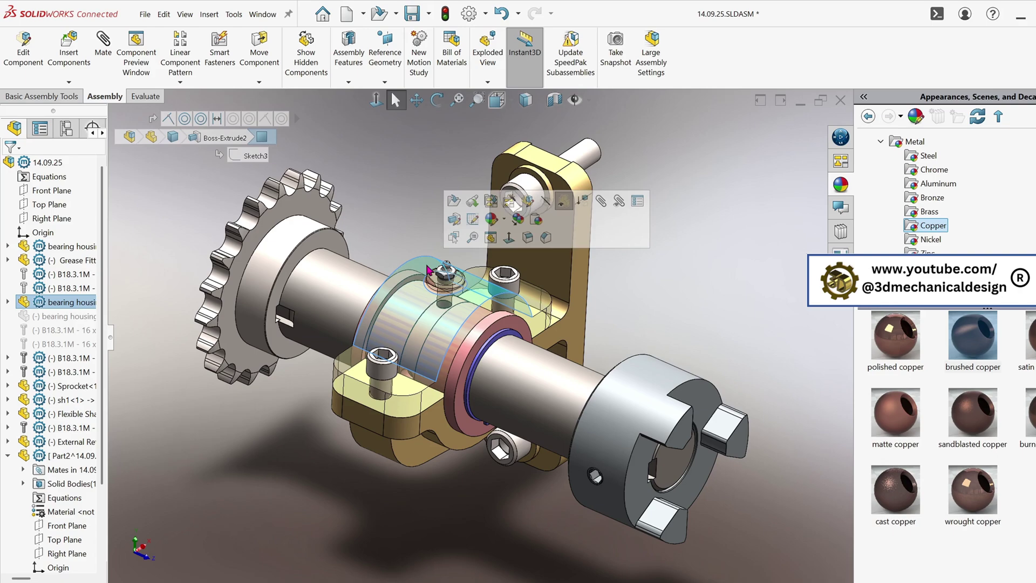
click(563, 201)
key(Escape)
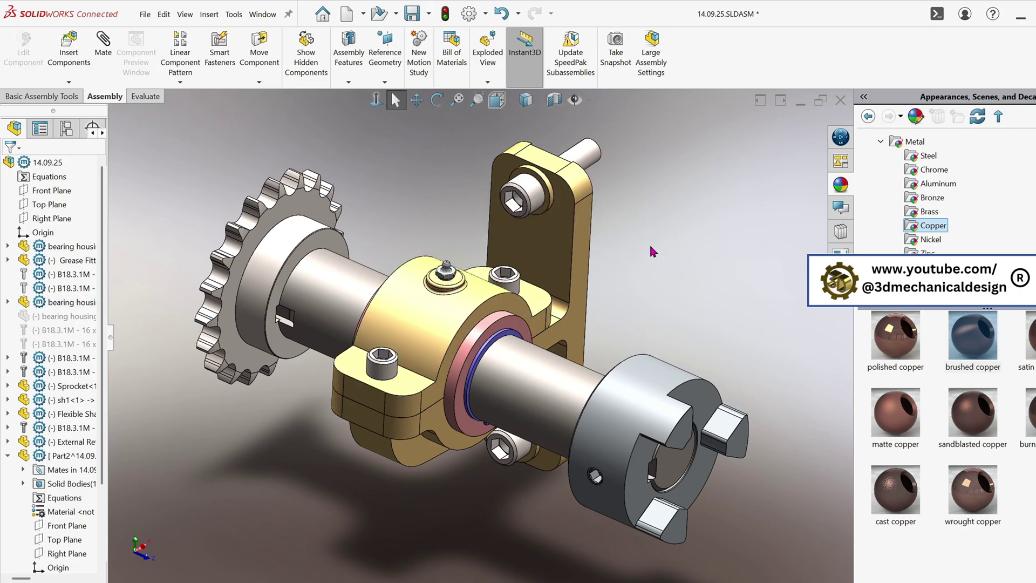
click(411, 14)
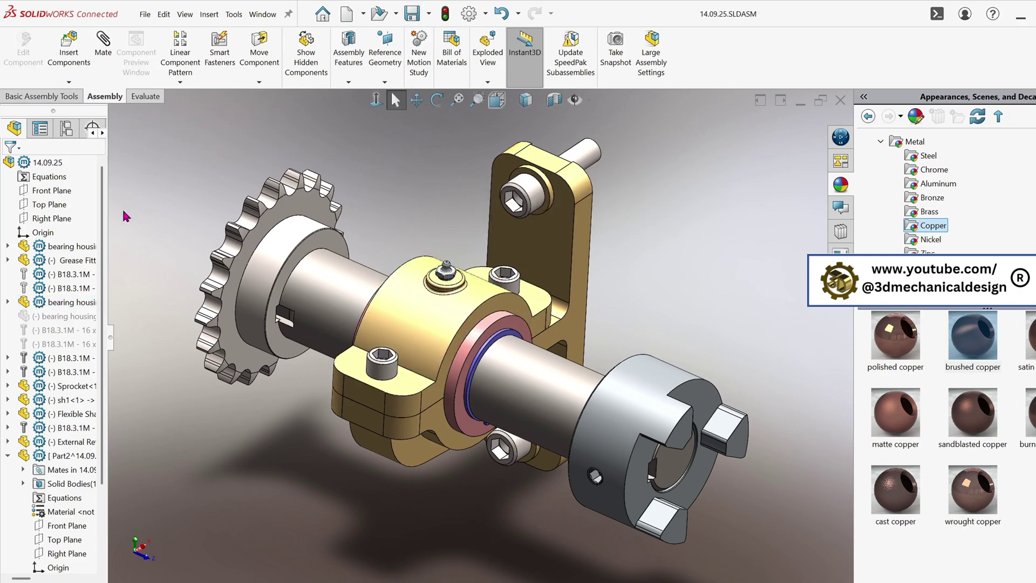